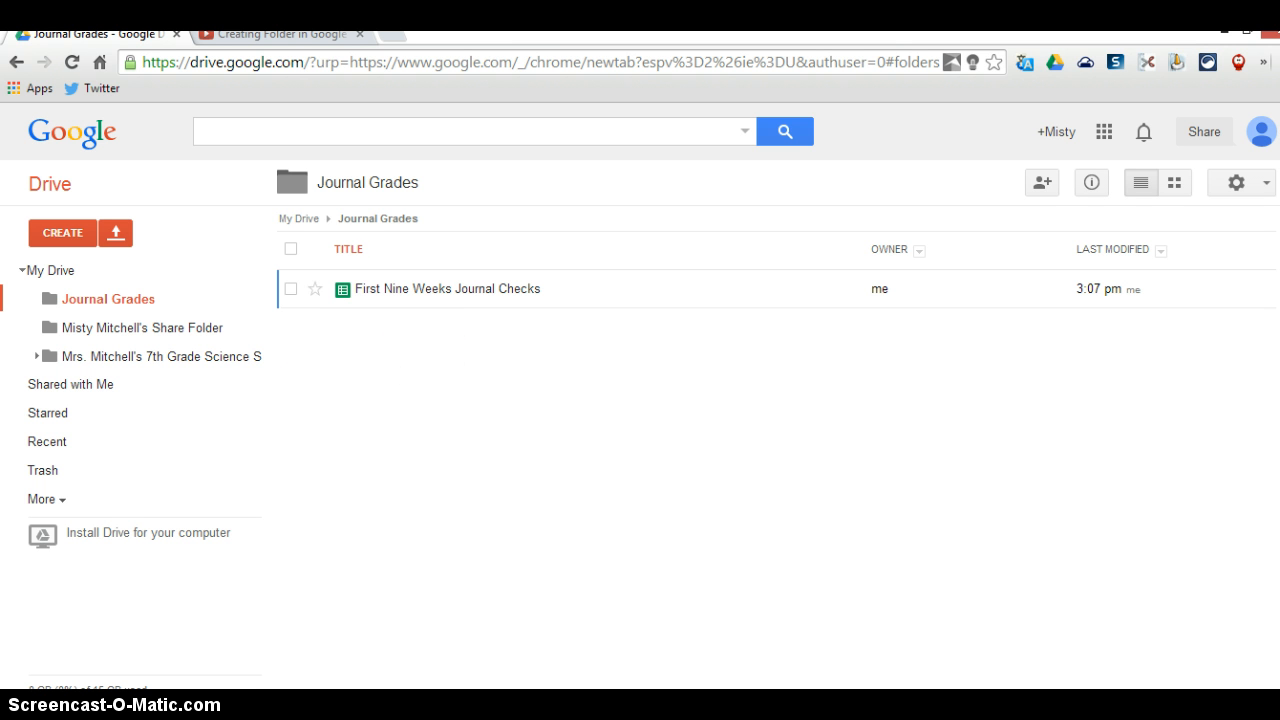
Step: Switch to the other open Google Drive window and display the top level of My Drive
mouse_move(148, 690)
mouse_move(285, 689)
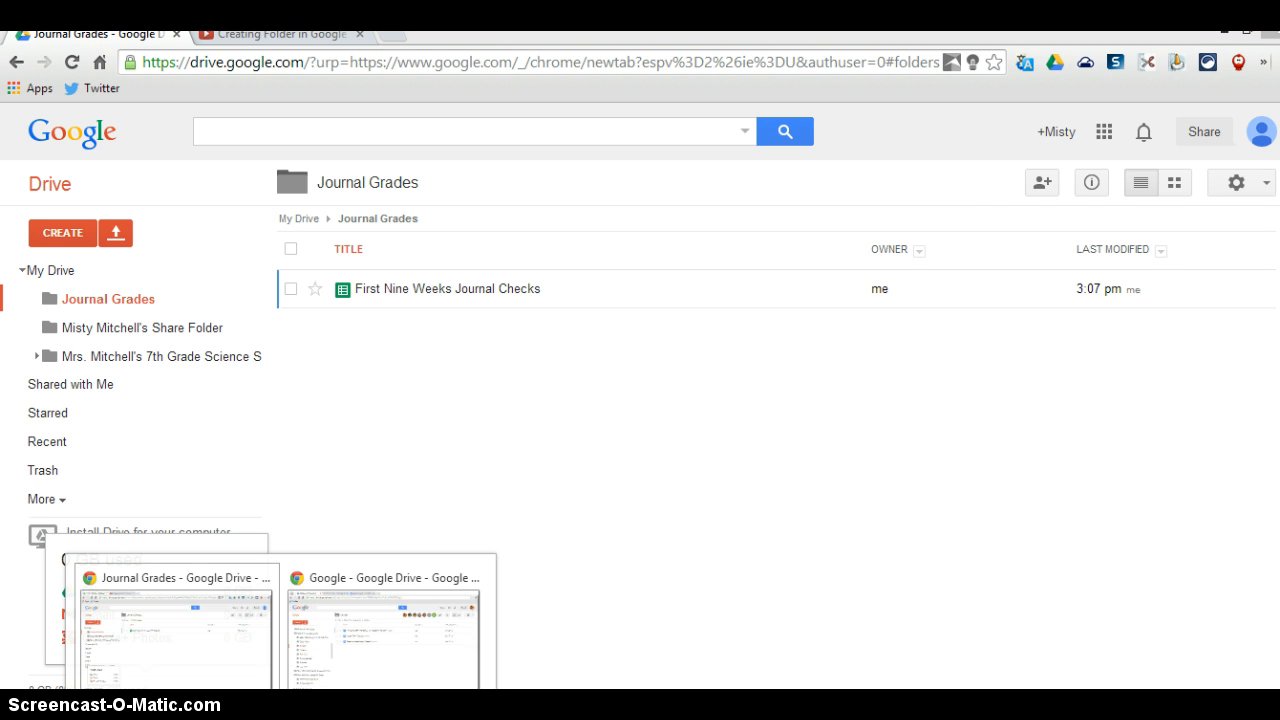
click(340, 645)
scroll(117, 325, up, 10)
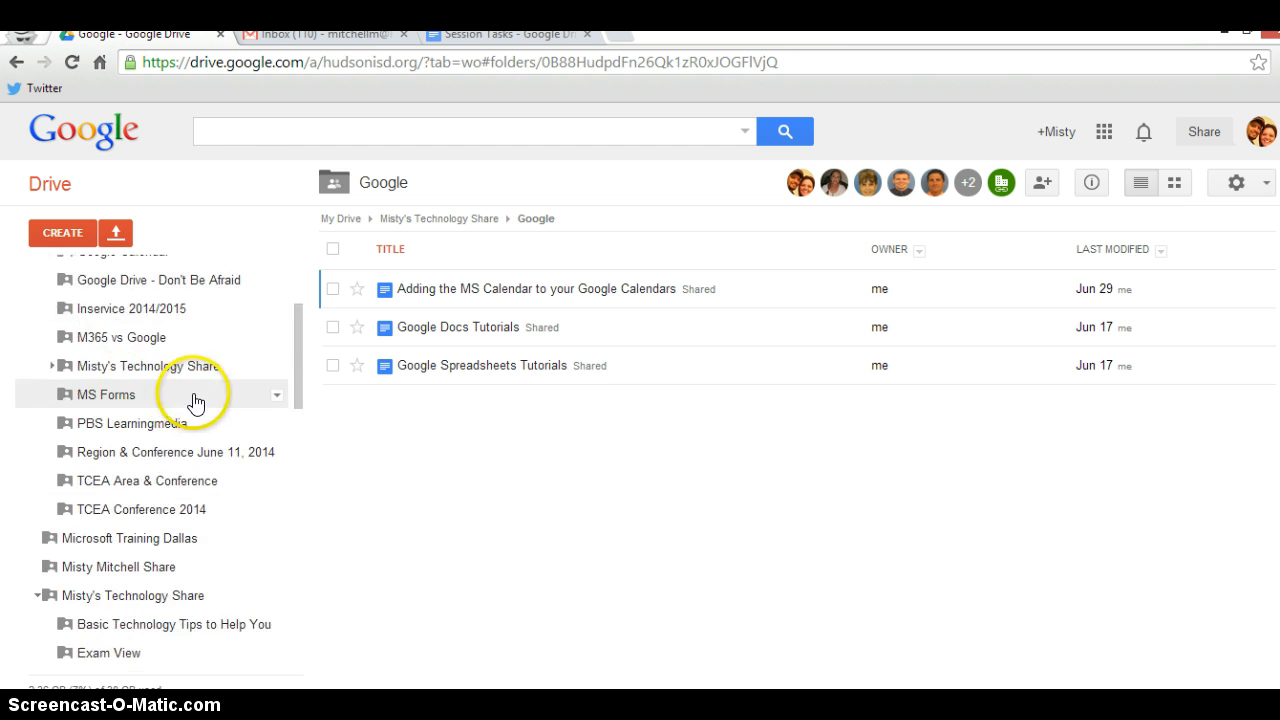
click(50, 264)
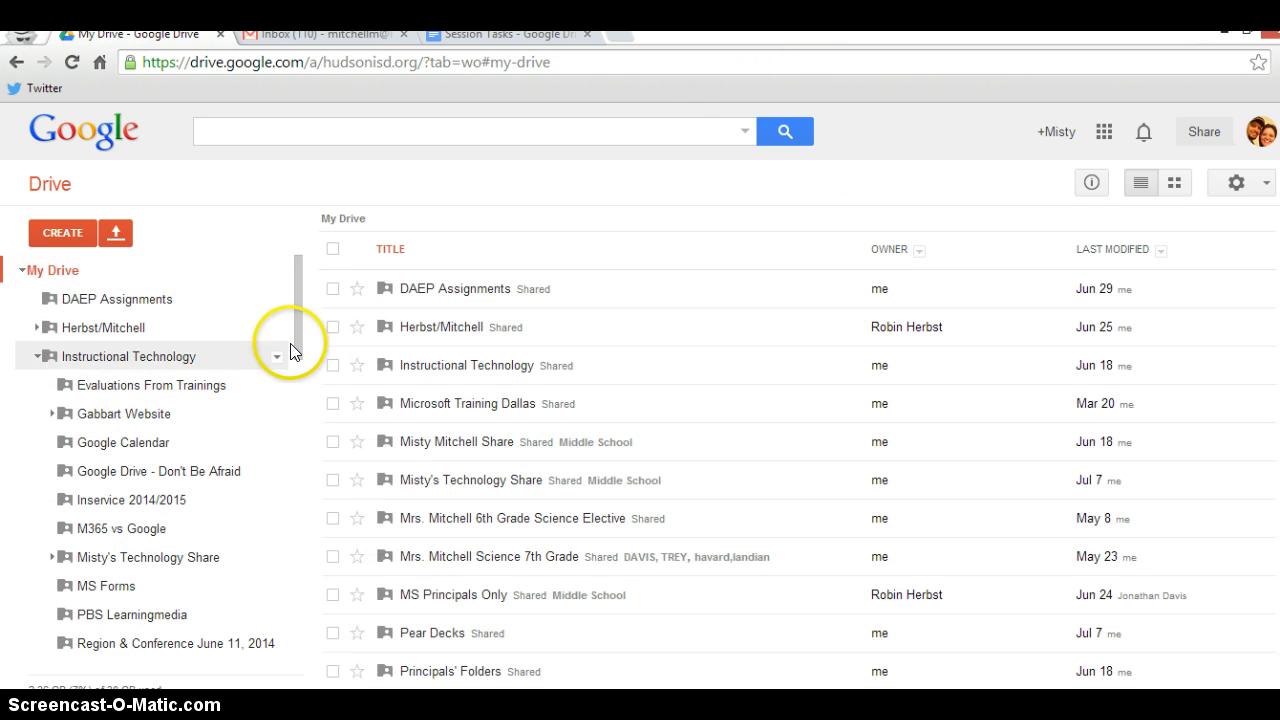
Step: Open the 7th grade science folder and go through Unit 08 Structure & Function of Living Systems into Stuff I'm Hiding From Students....LOL
drag(297, 340, 294, 510)
click(211, 481)
scroll(567, 453, down, 2)
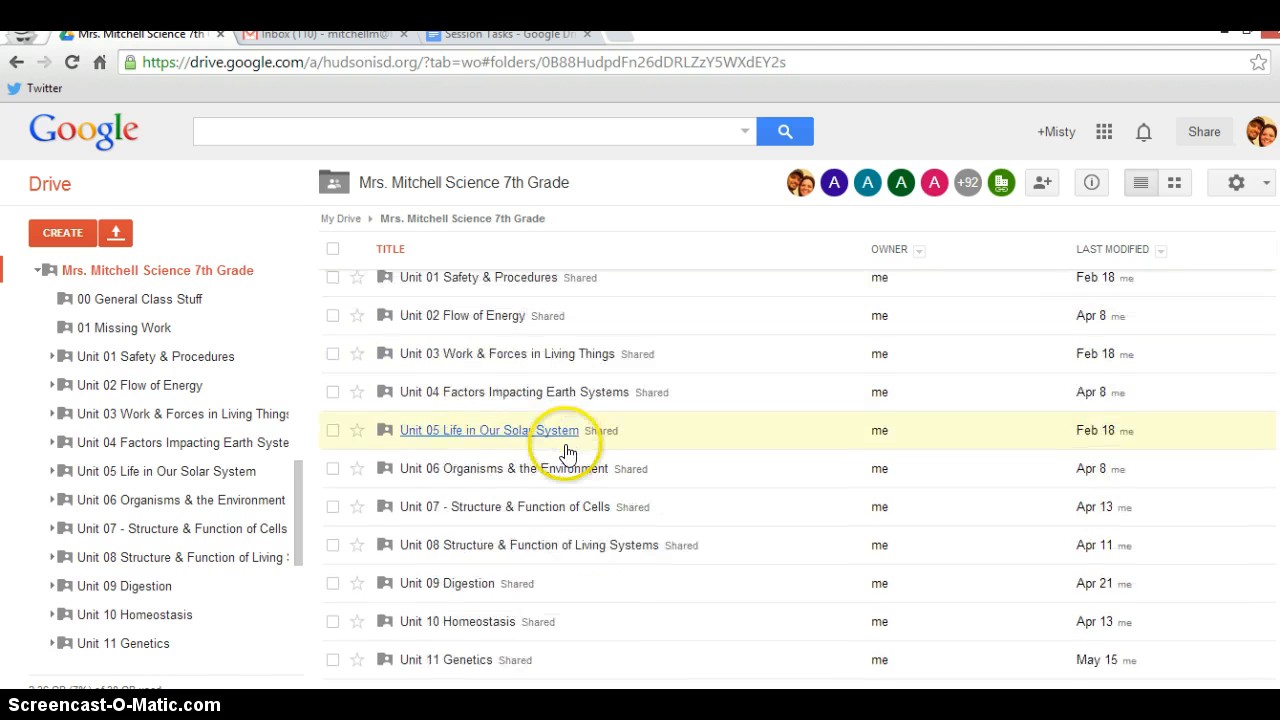
click(466, 546)
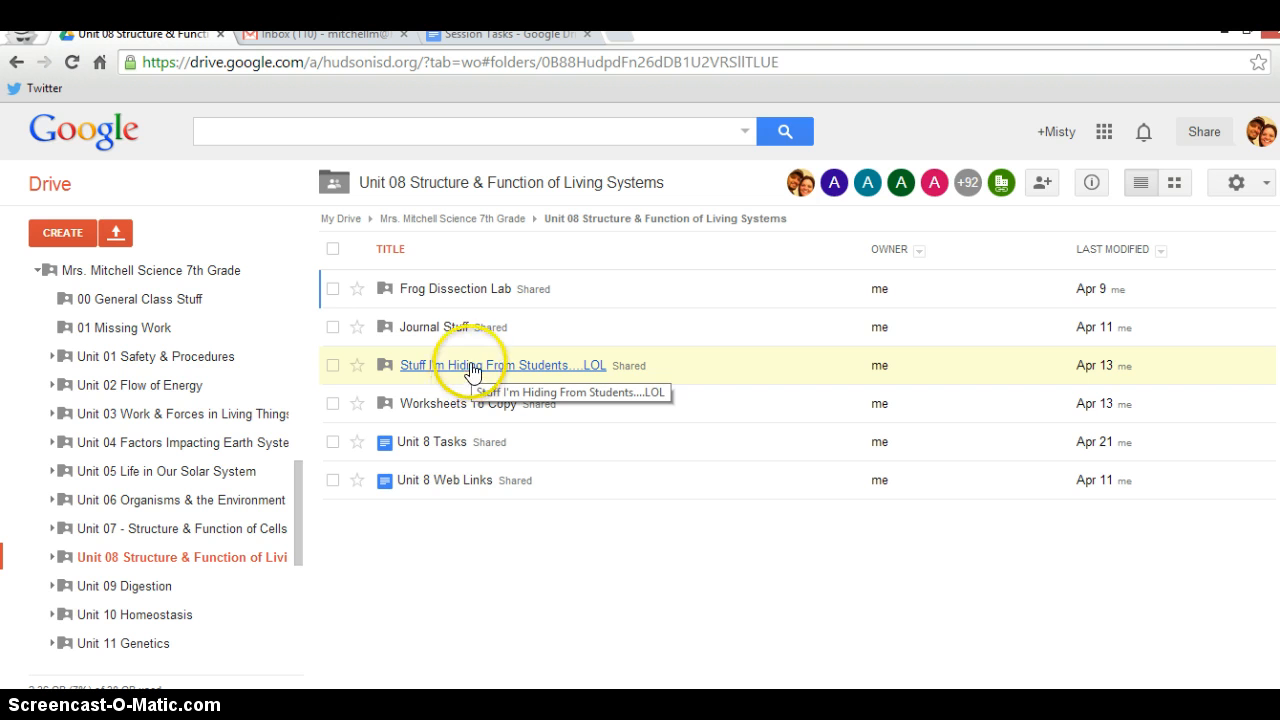
click(478, 366)
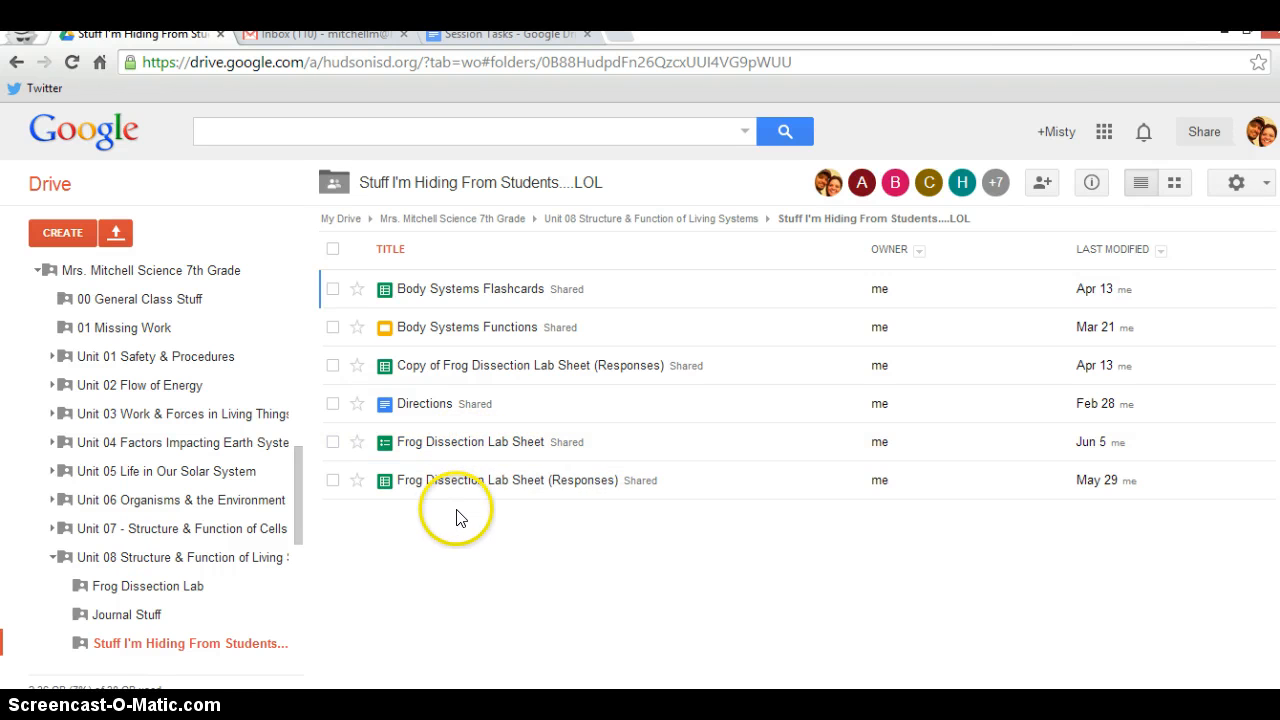
Step: Open the Frog Dissection Lab Sheet form for editing and look through its questions
click(462, 443)
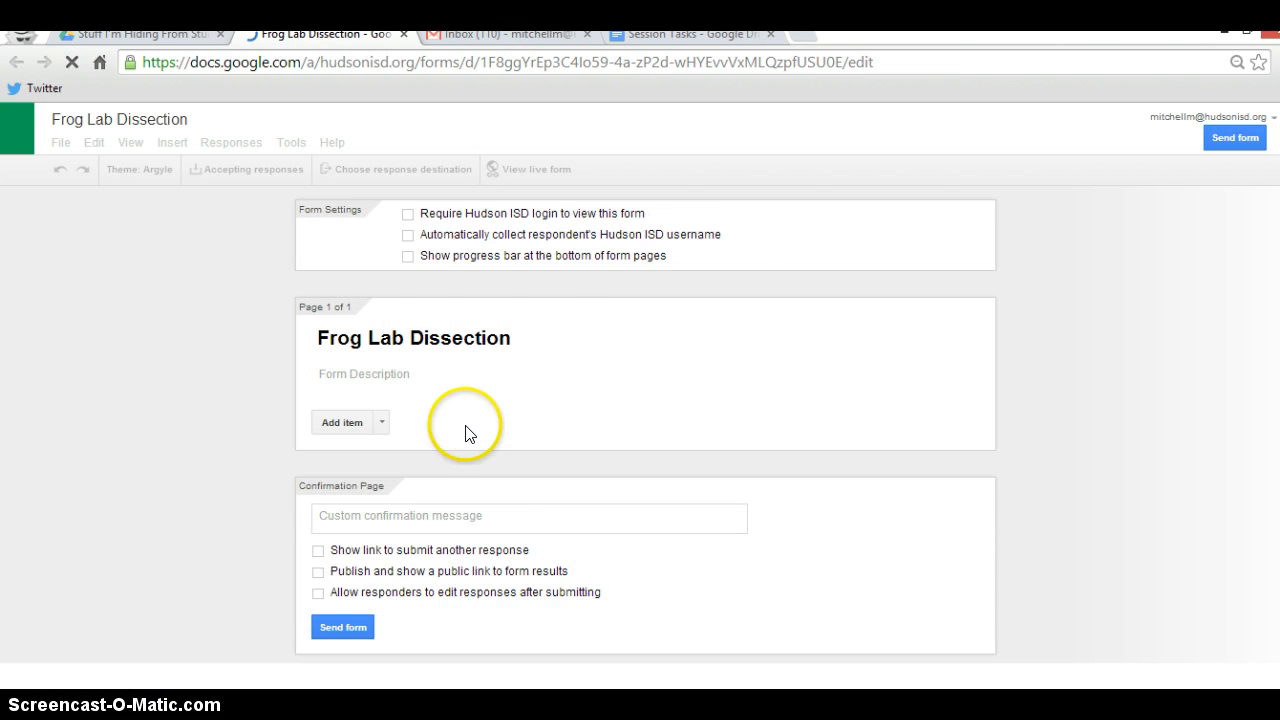
scroll(855, 463, down, 6)
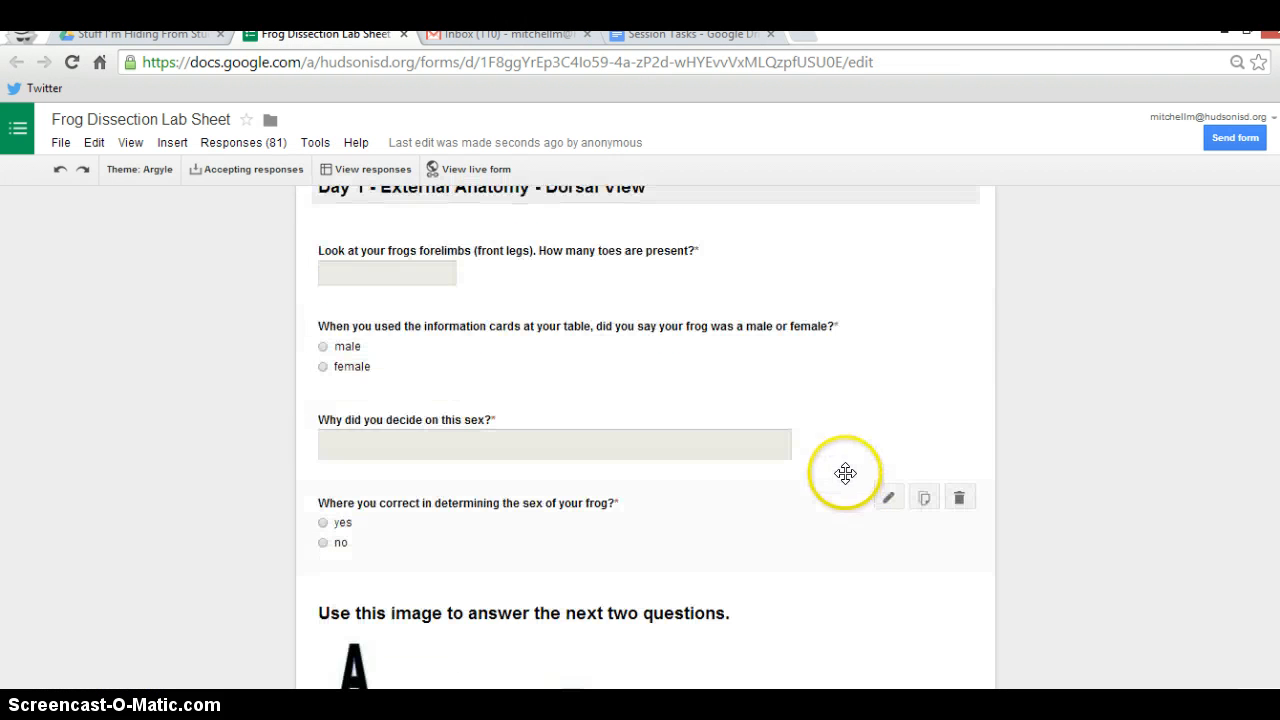
scroll(845, 473, down, 5)
scroll(843, 486, up, 10)
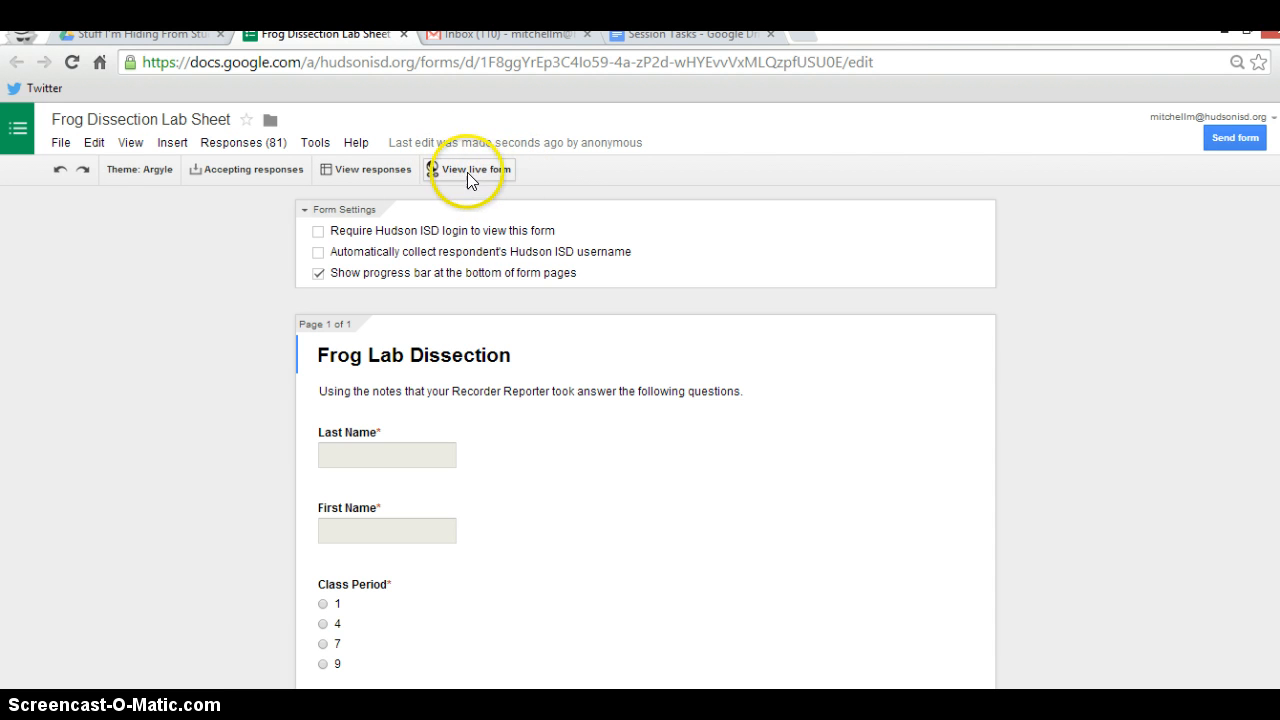
Step: Open the live version of the form and examine its questions from the name fields to the Anatomy of the Mouth section
click(467, 172)
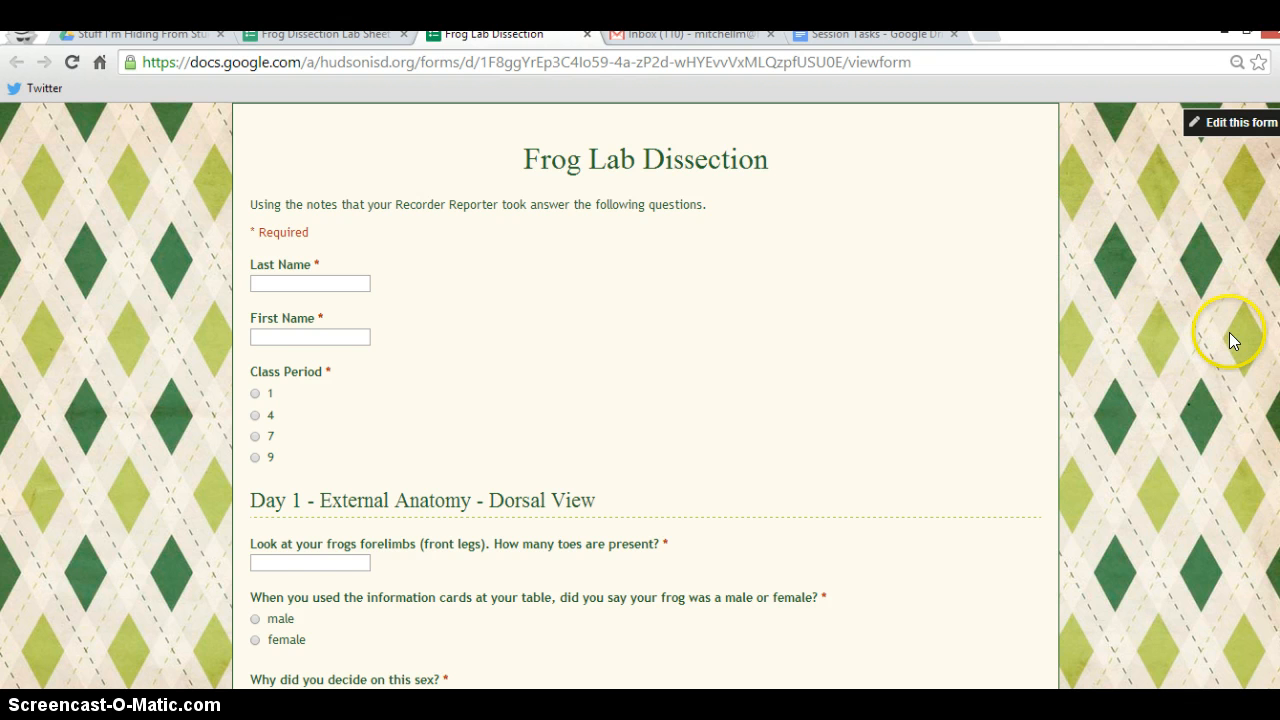
scroll(1202, 333, down, 3)
scroll(1203, 335, up, 3)
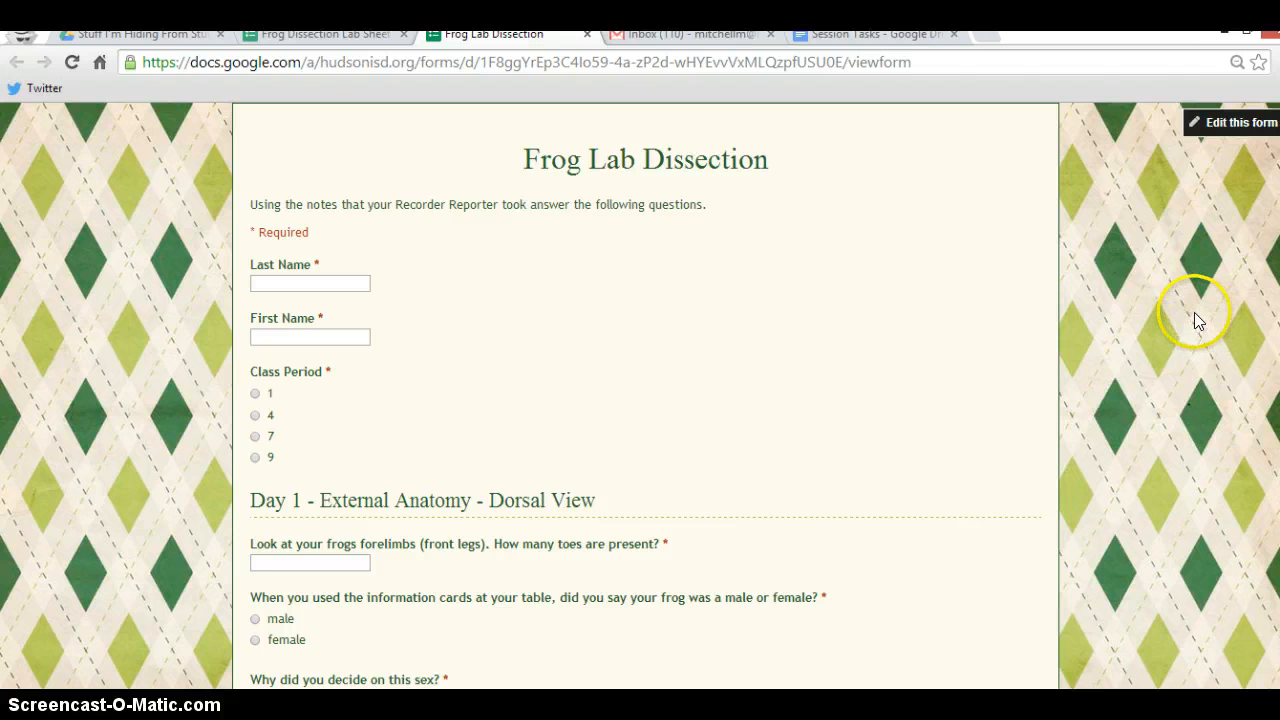
scroll(1196, 316, down, 1)
scroll(1196, 317, down, 2)
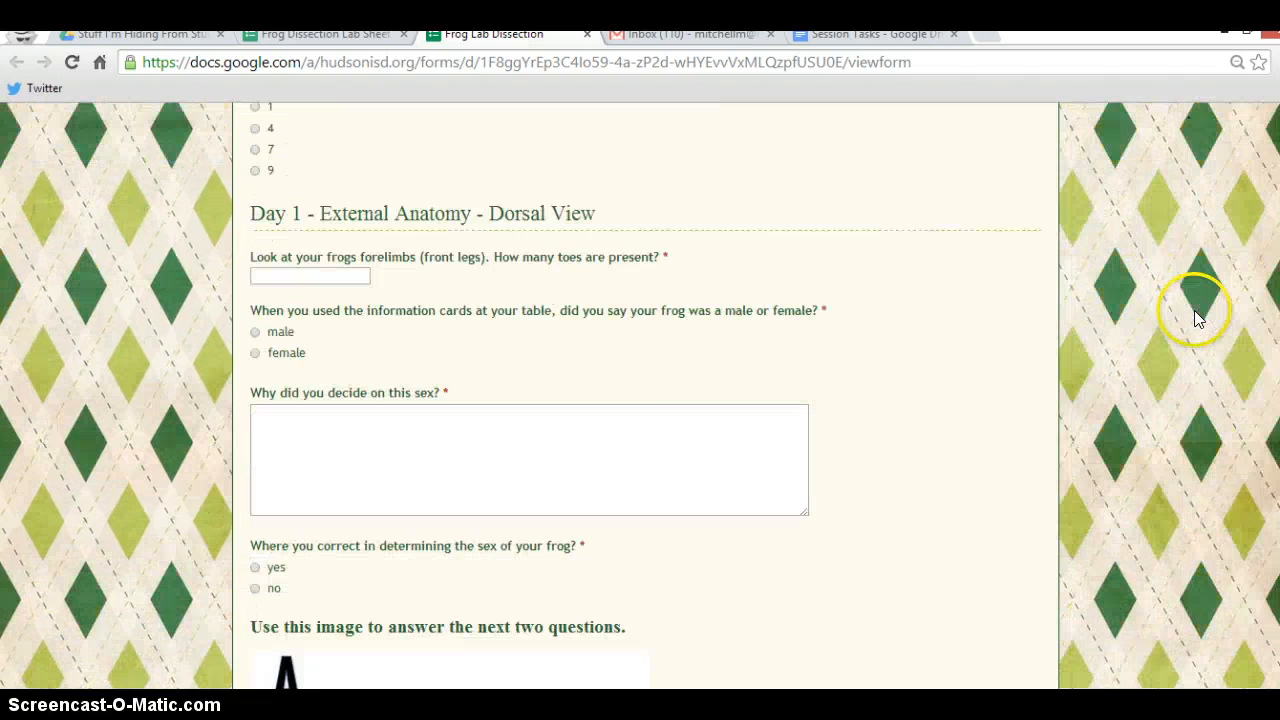
scroll(423, 449, down, 4)
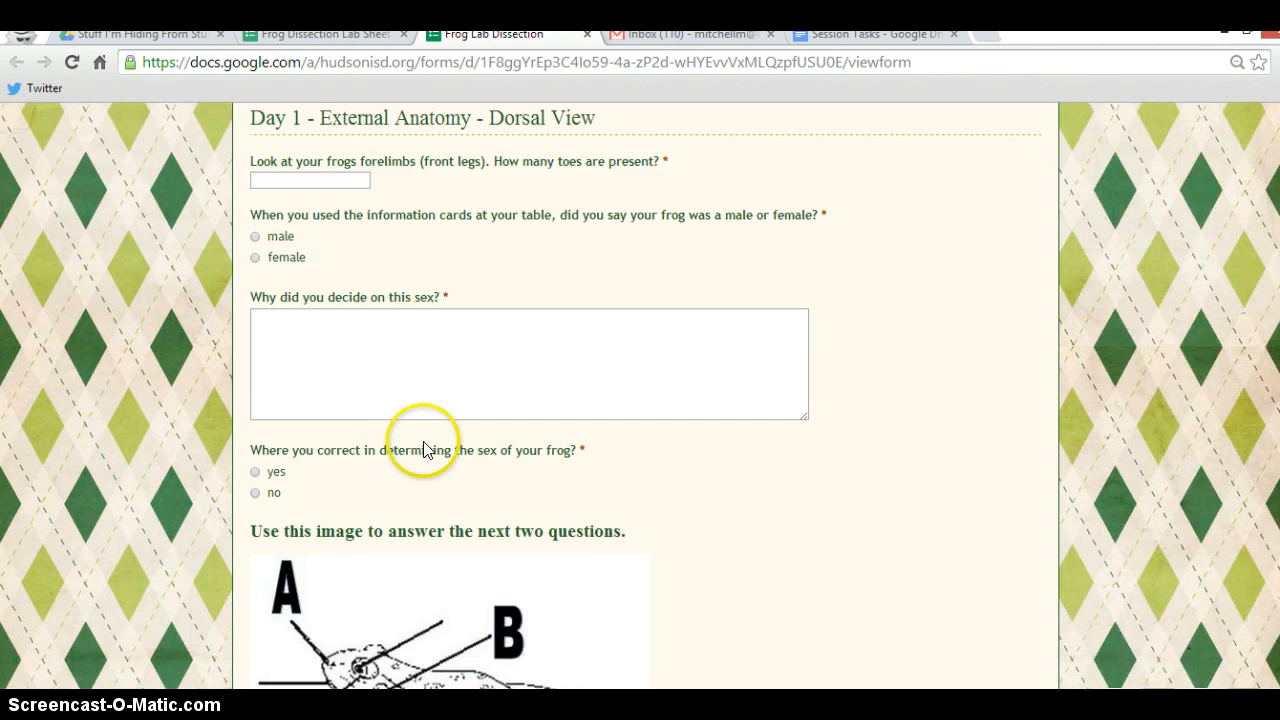
scroll(428, 366, down, 4)
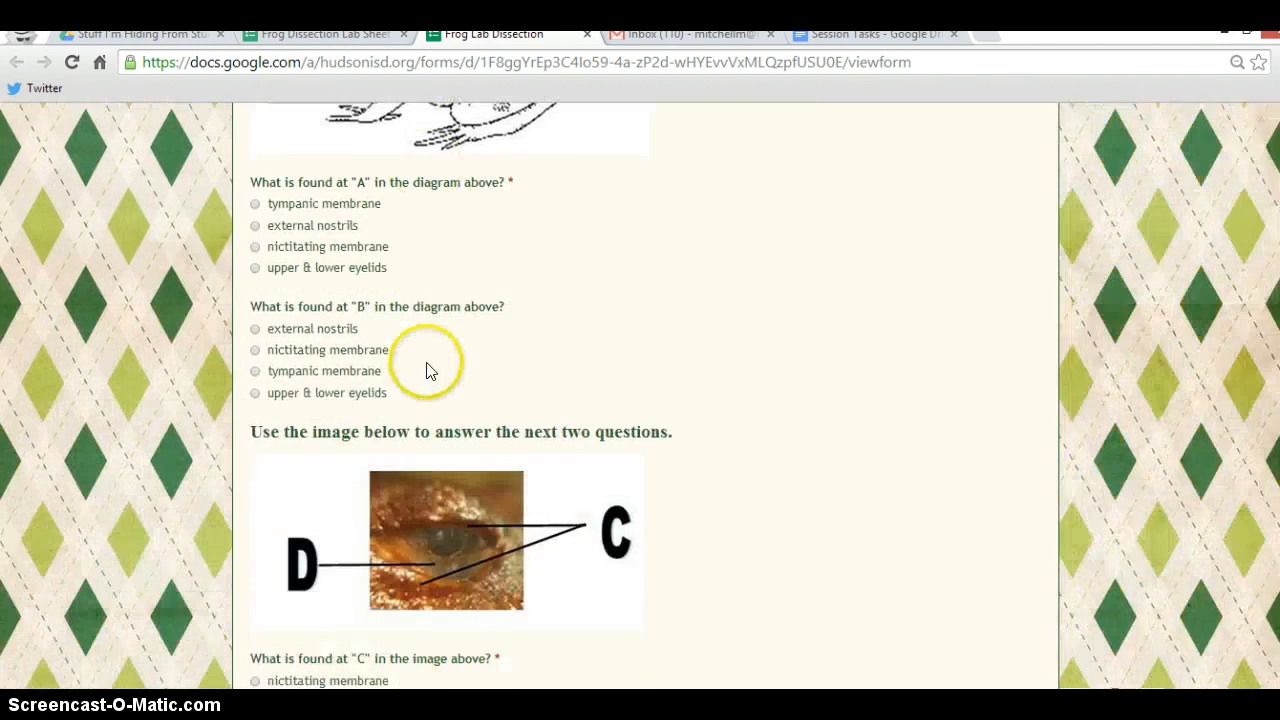
scroll(445, 368, down, 2)
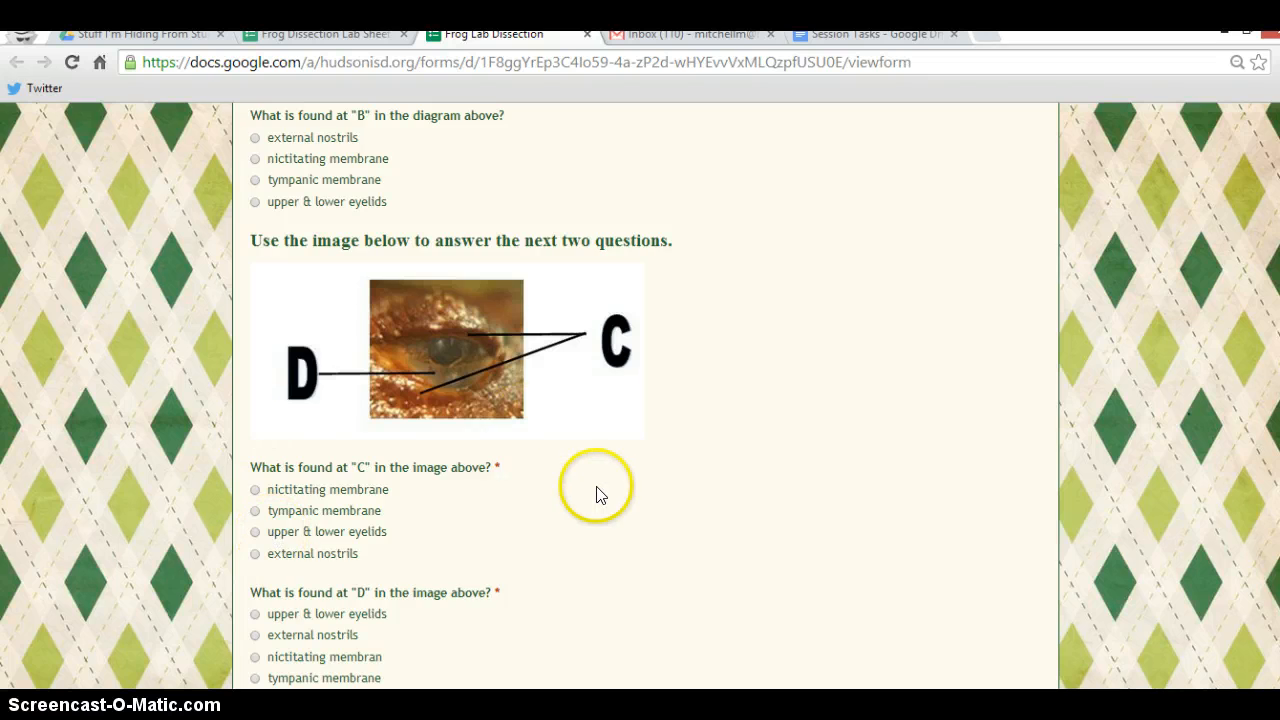
scroll(610, 490, down, 2)
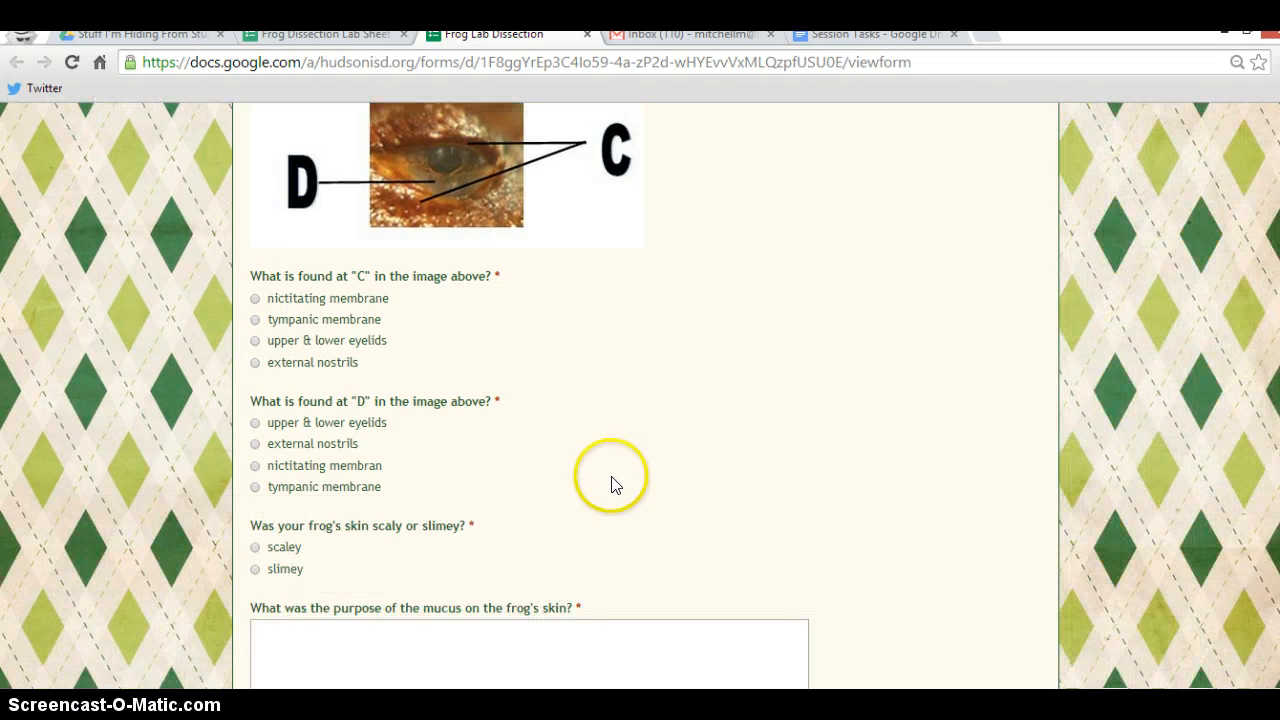
scroll(614, 484, down, 3)
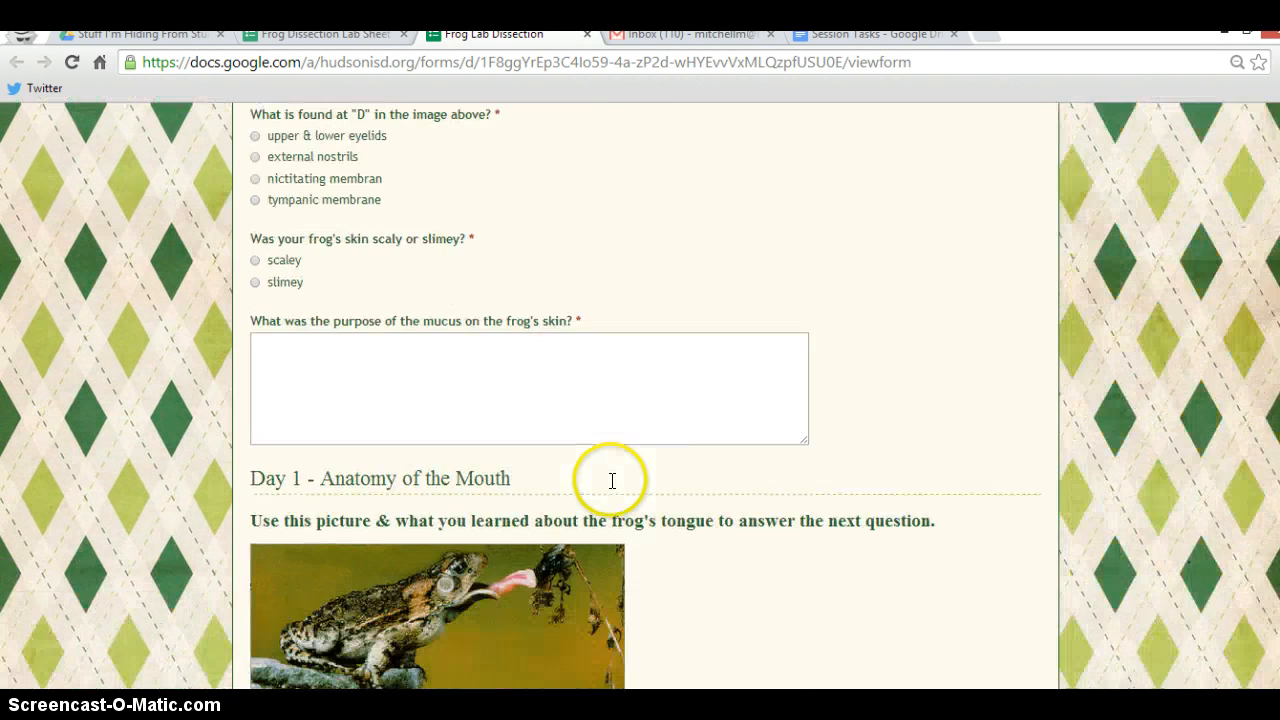
scroll(606, 423, down, 2)
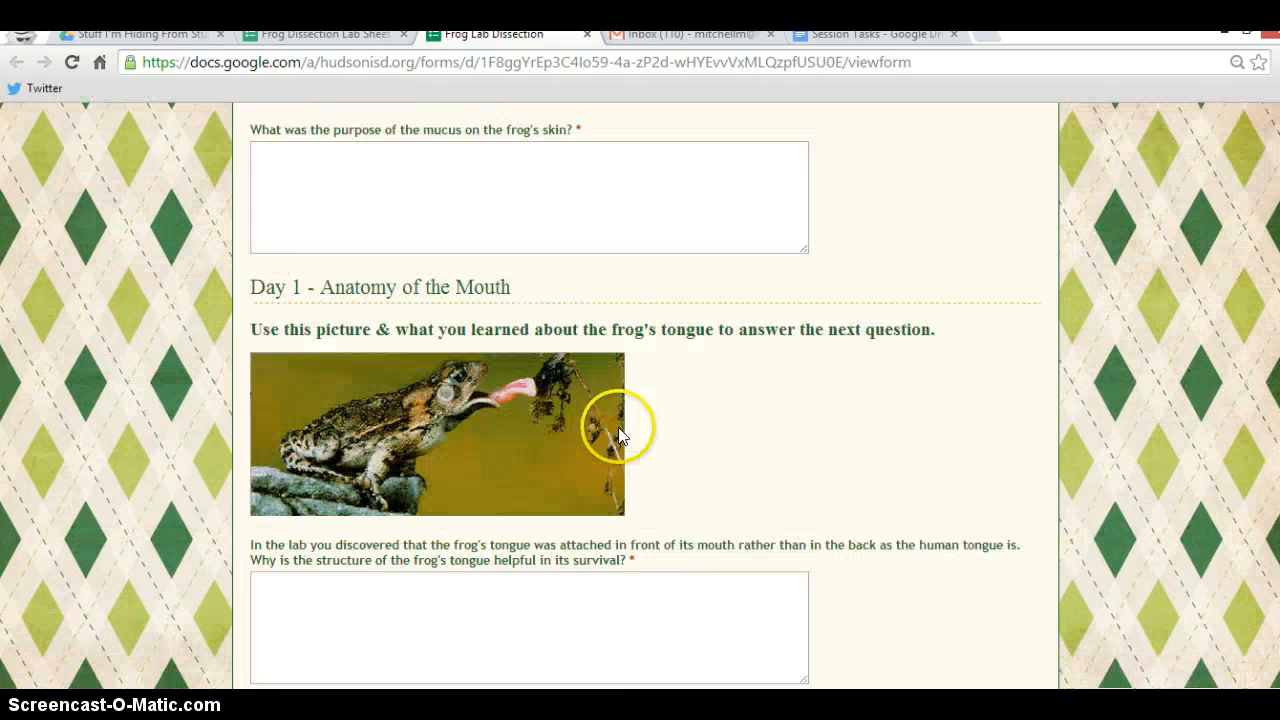
click(722, 542)
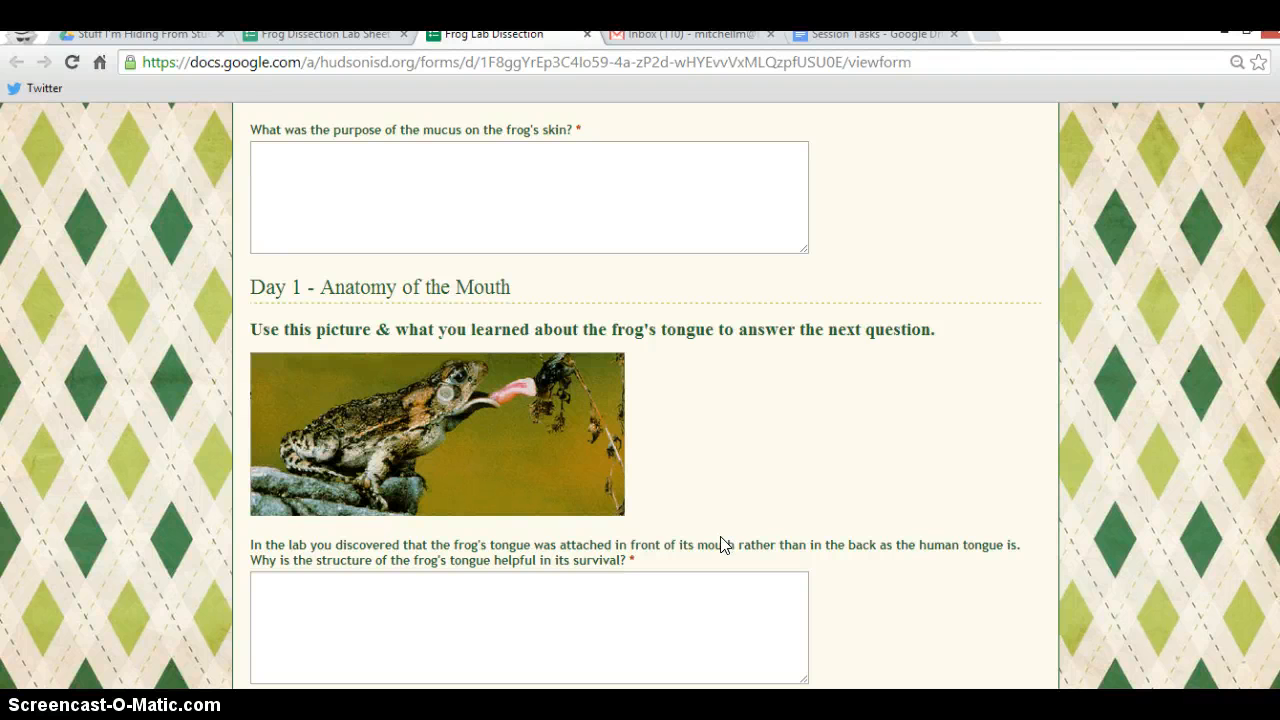
Step: Examine the live form's remaining diagram questions, from the labelled mouth image to the internal organ images
scroll(730, 510, down, 7)
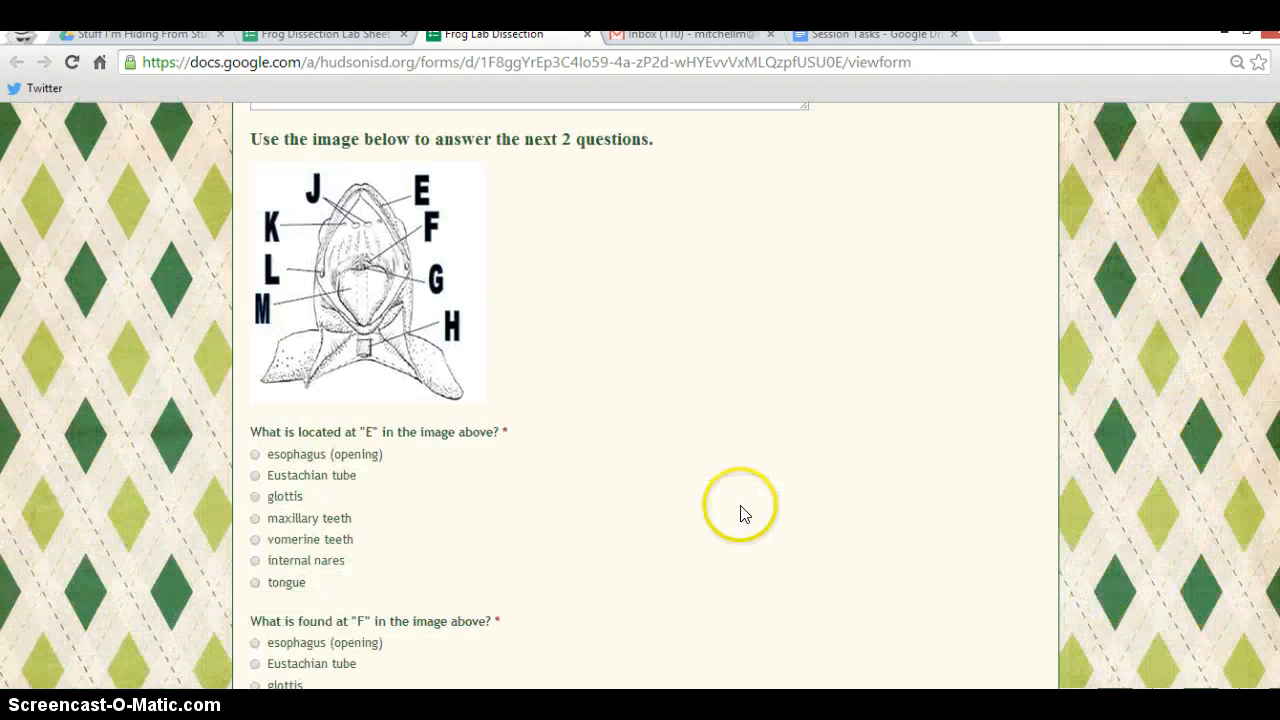
scroll(687, 364, down, 9)
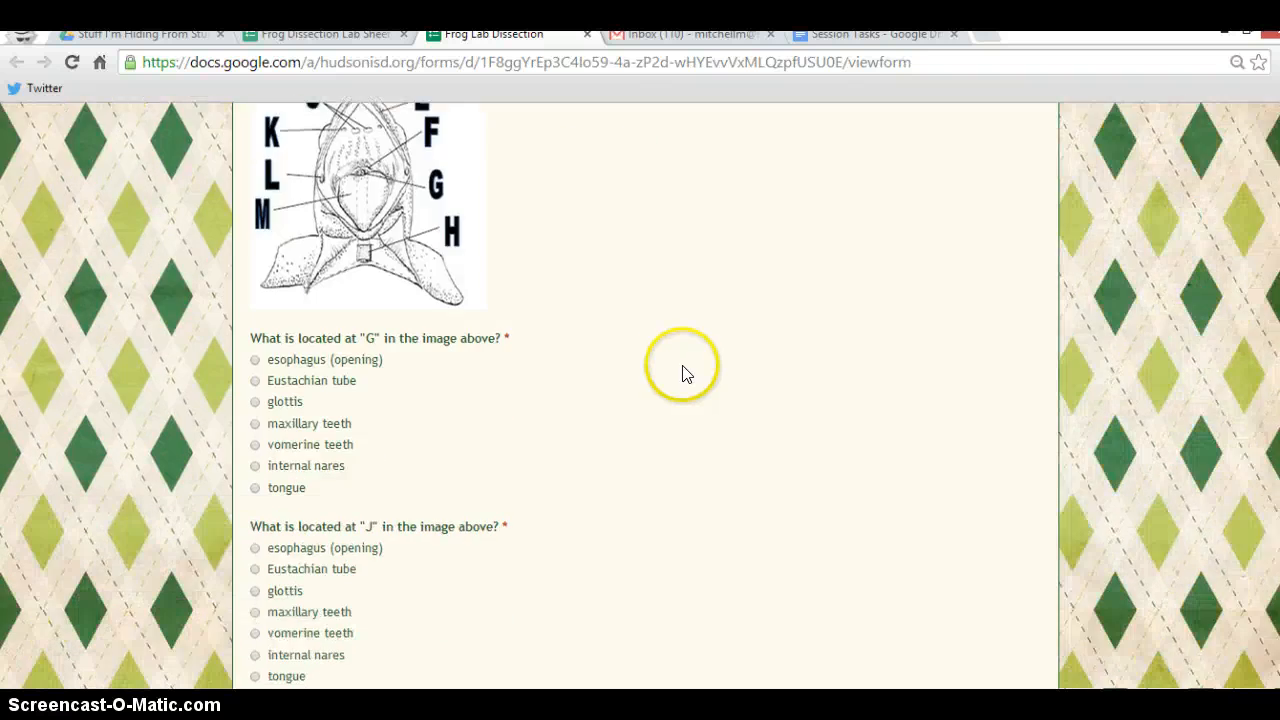
scroll(686, 378, down, 10)
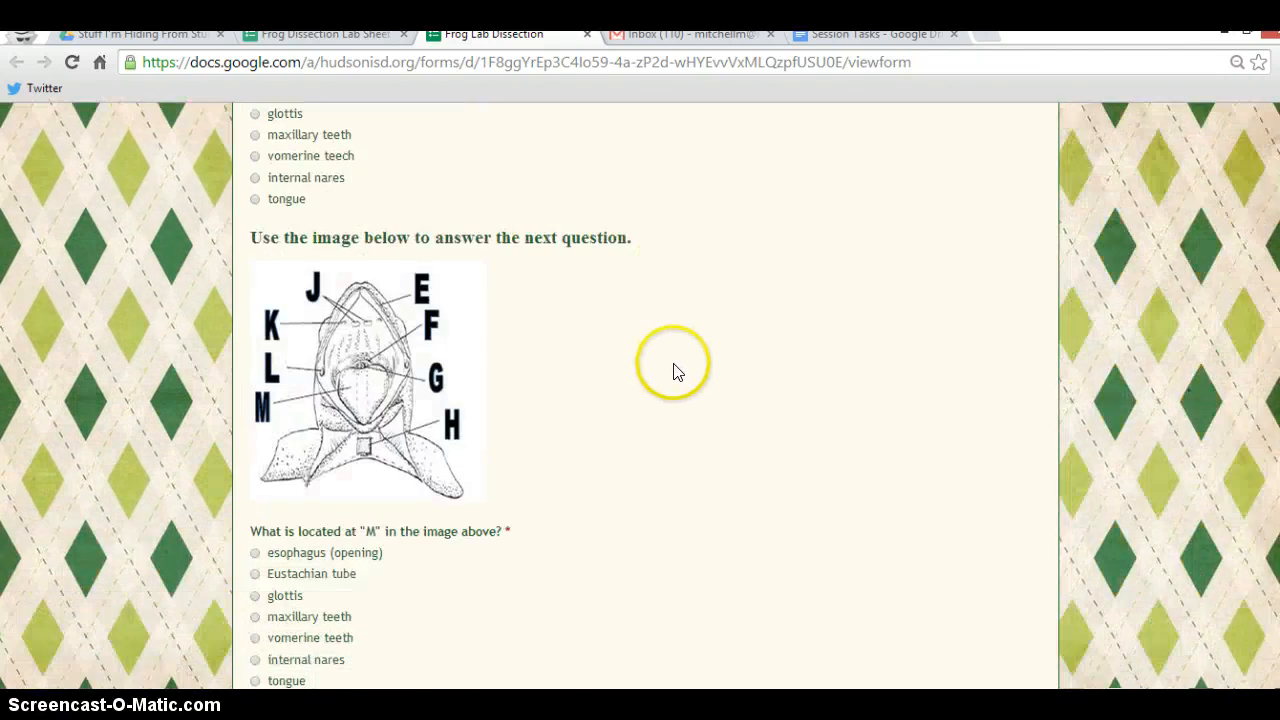
scroll(676, 371, down, 7)
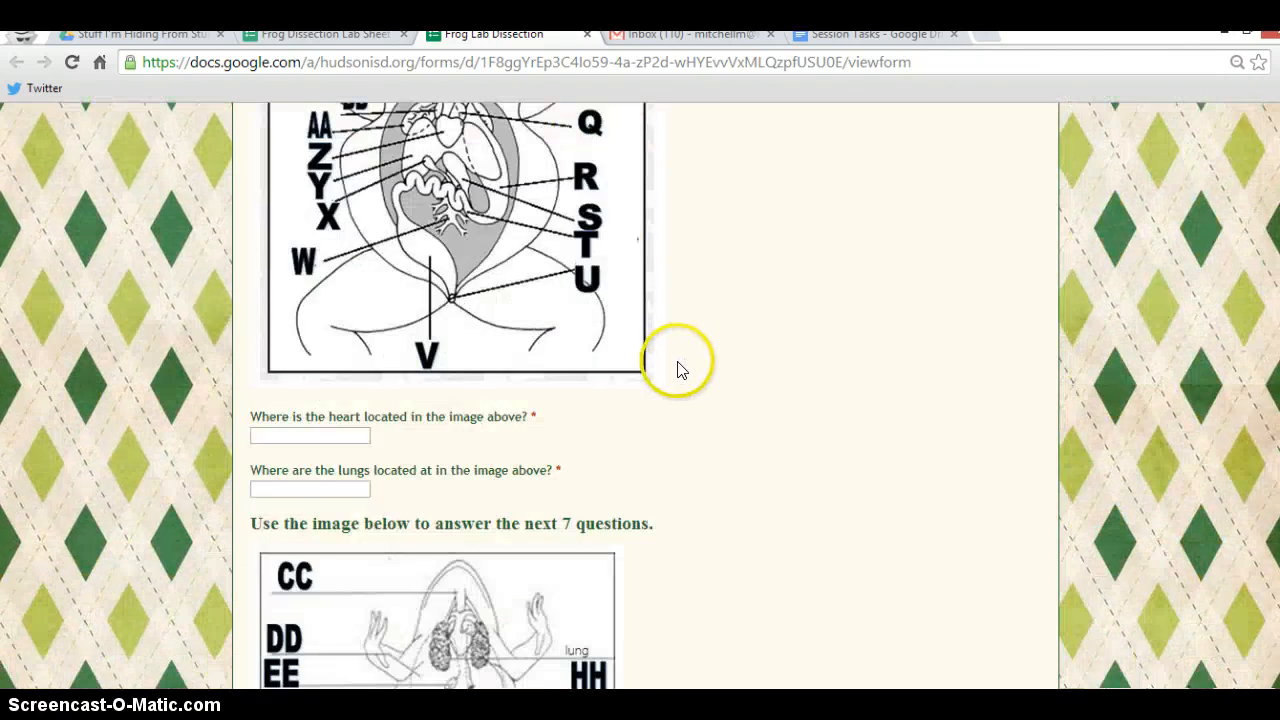
scroll(680, 366, up, 6)
scroll(690, 350, up, 10)
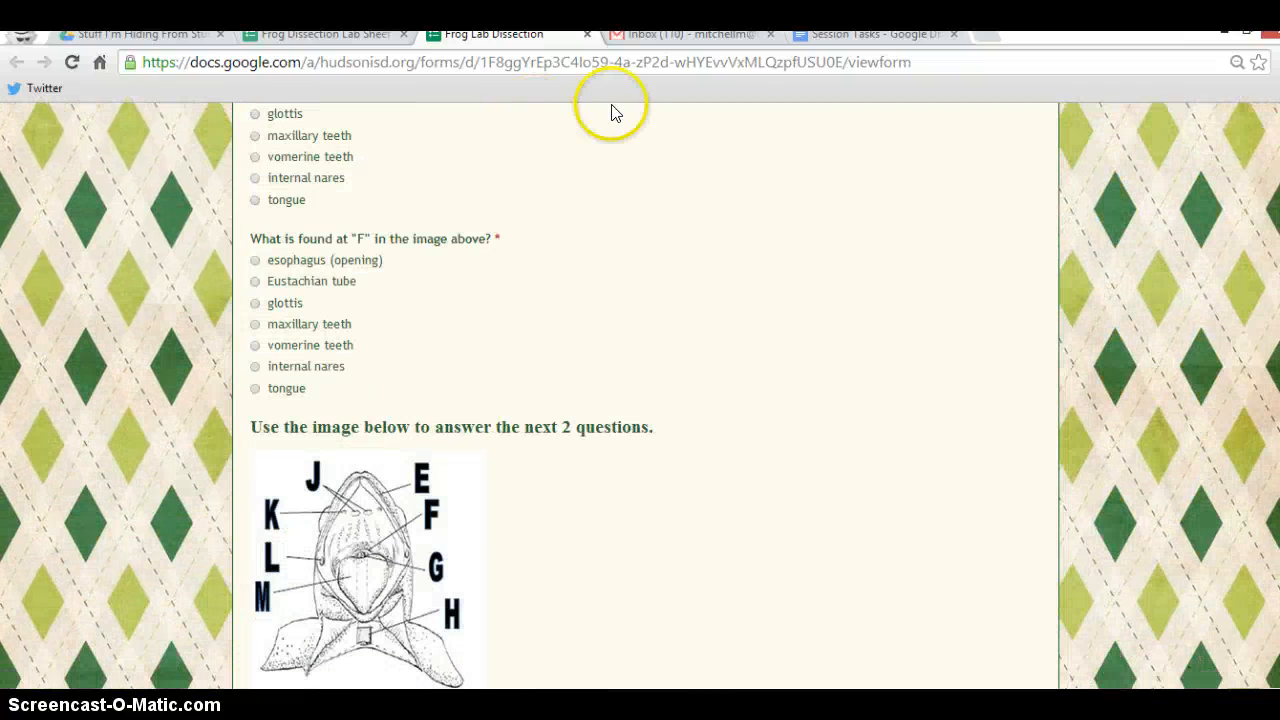
Step: Close the live form and the form editor, and return to the Drive folder containing the form
click(586, 34)
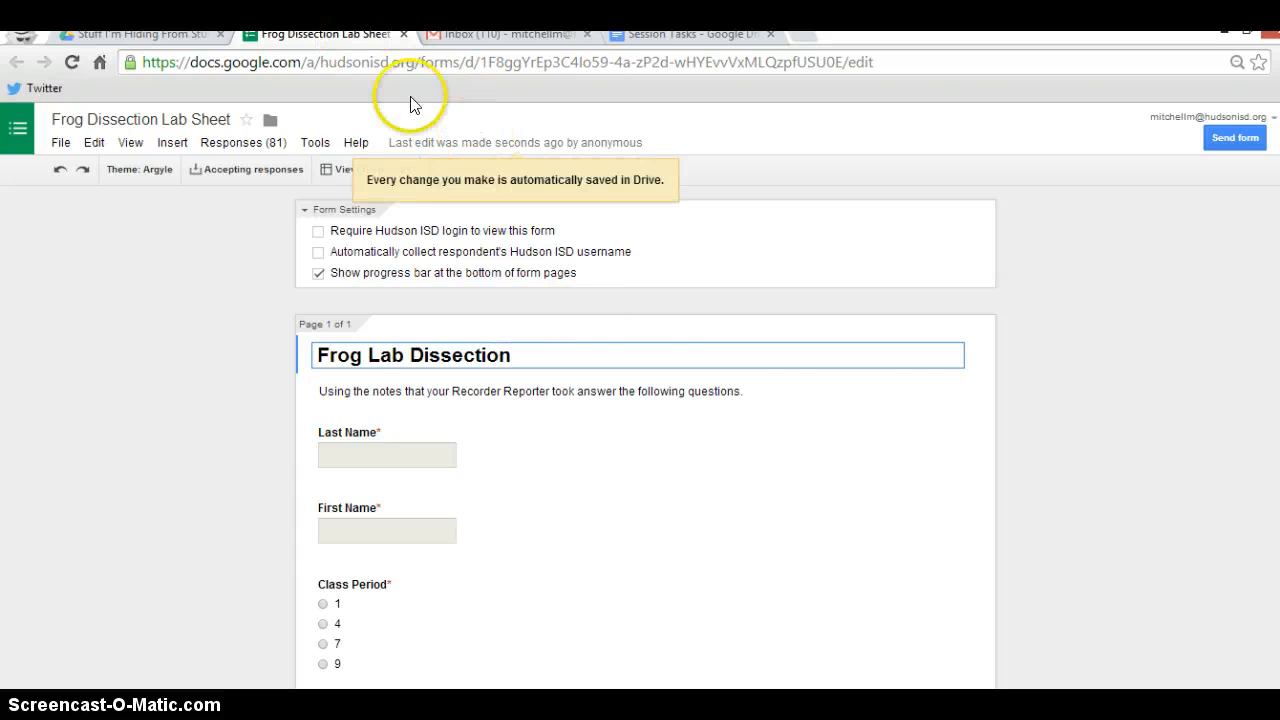
click(403, 34)
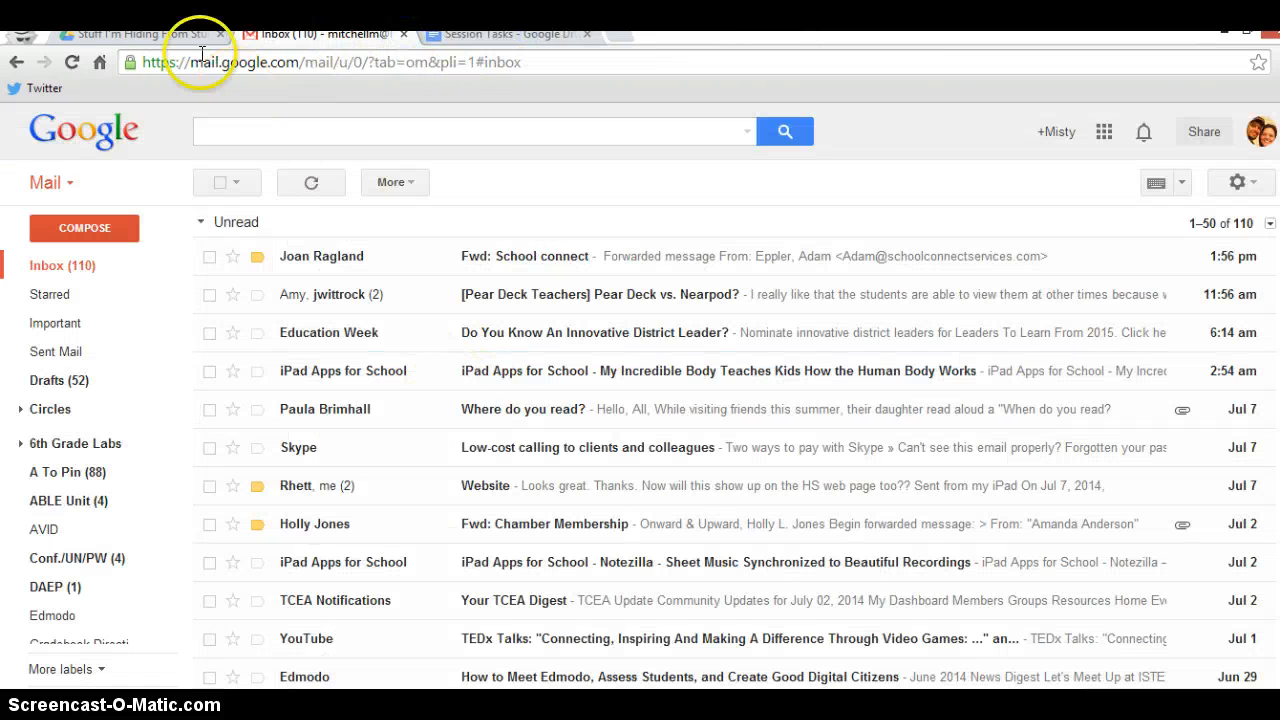
click(175, 34)
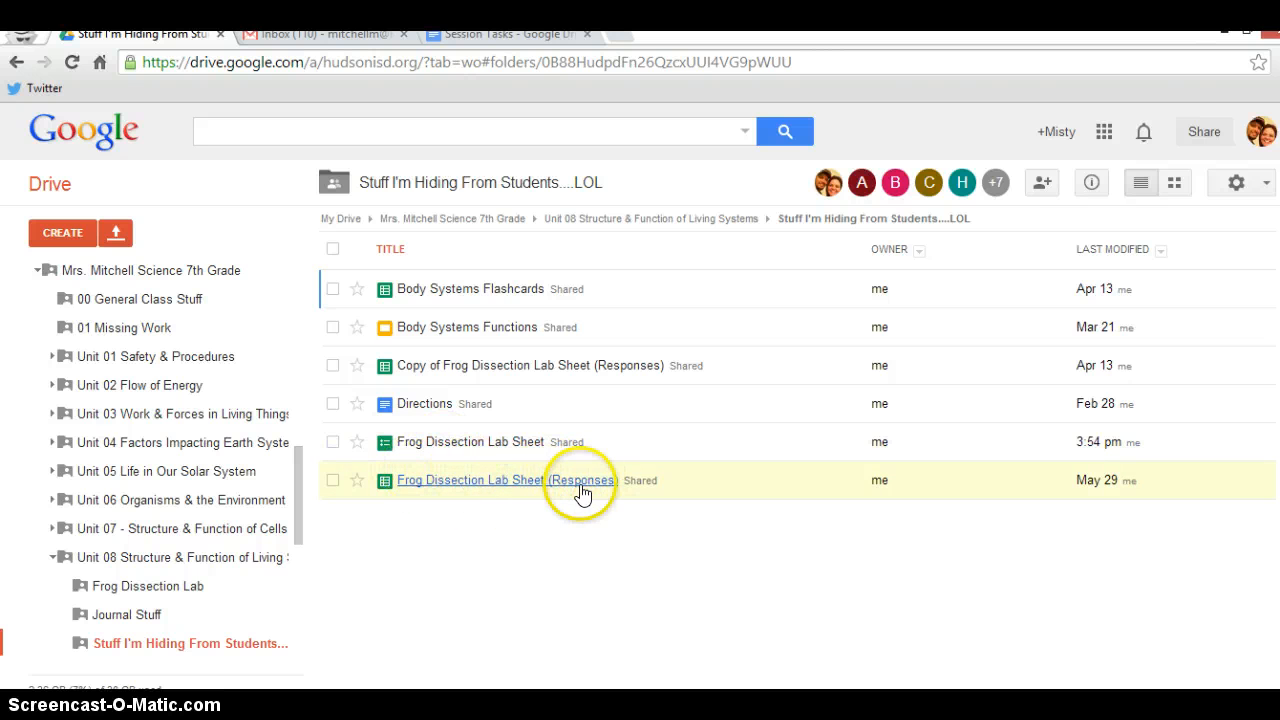
Step: Open the Frog Dissection Lab Sheet (Responses) spreadsheet and look across its answers to the Last Name, First Name and Class Period columns
click(515, 482)
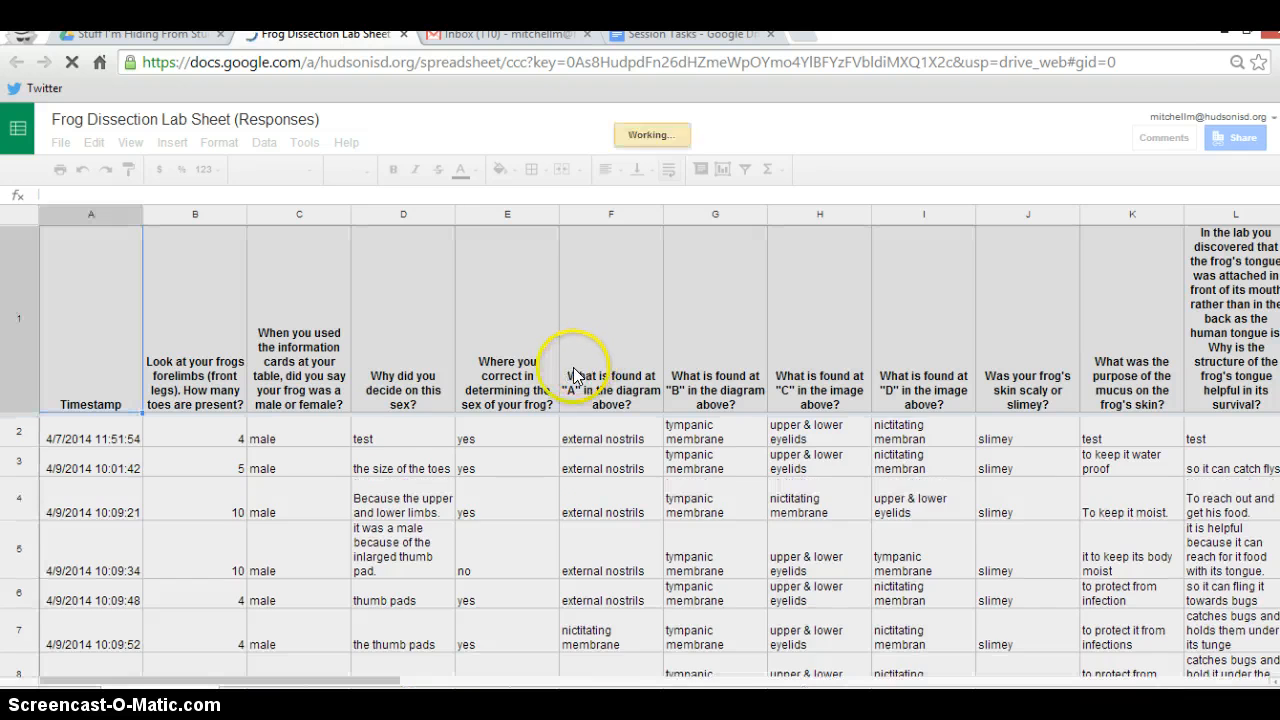
scroll(236, 450, down, 2)
scroll(240, 450, up, 2)
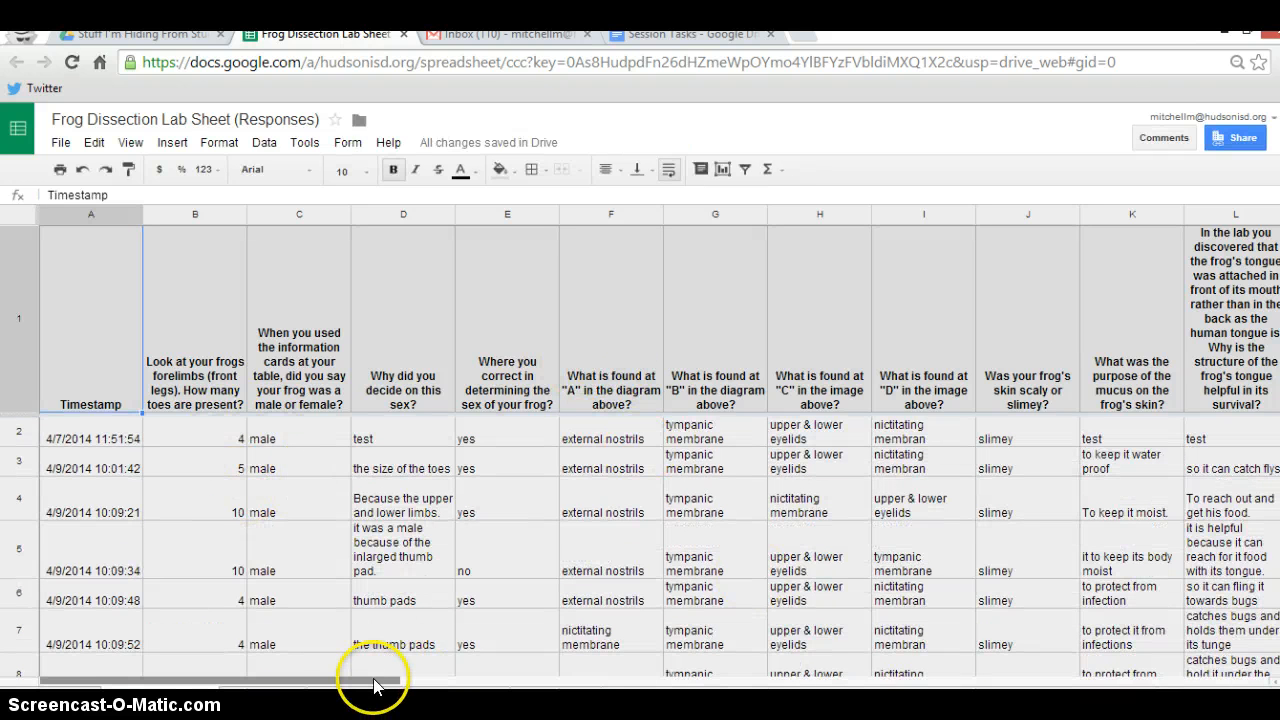
drag(375, 685, 1230, 636)
drag(1170, 512, 1168, 508)
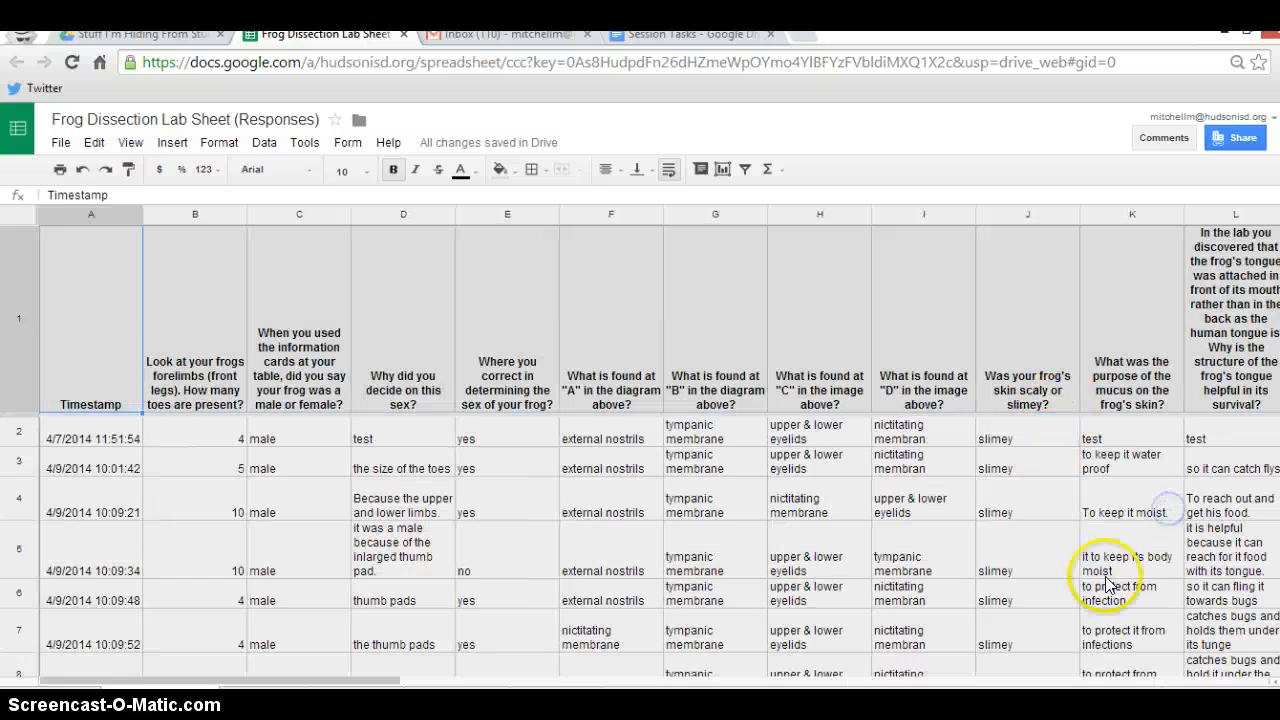
drag(398, 686, 1244, 688)
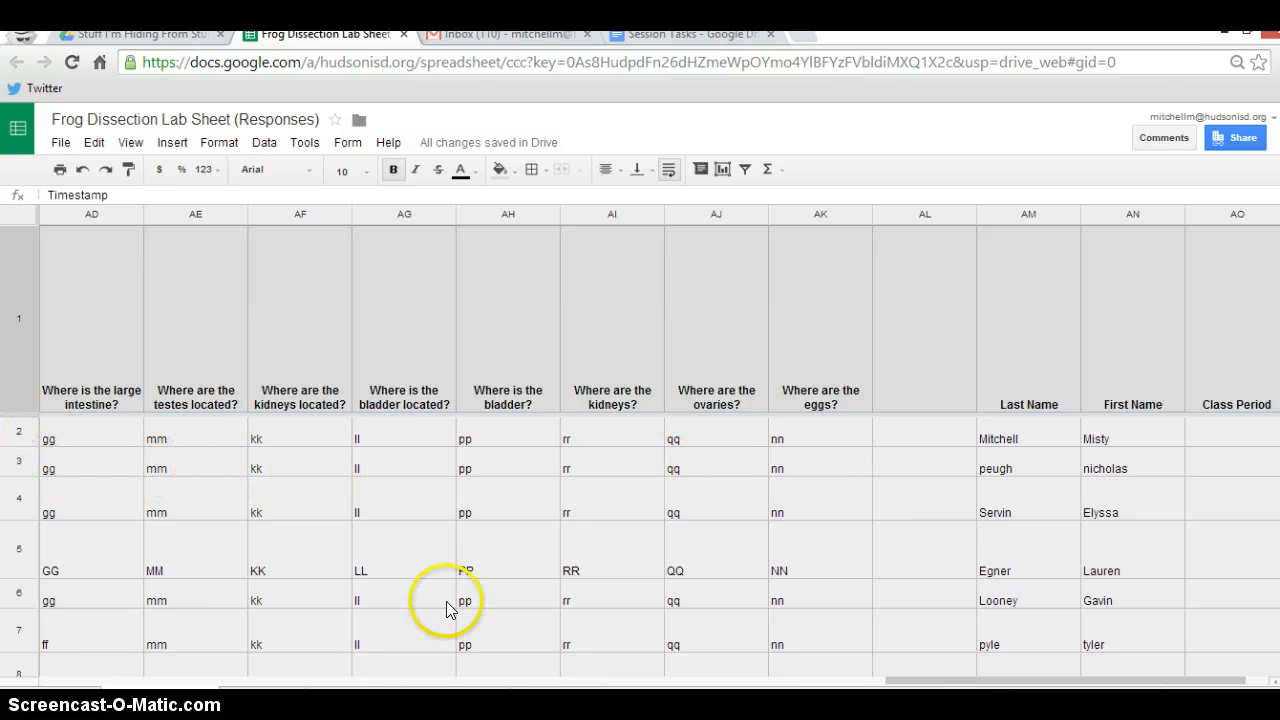
Step: Select row 3 to review one student's answers back to the first column, and close the responses spreadsheet
click(14, 460)
key(Down)
key(Down)
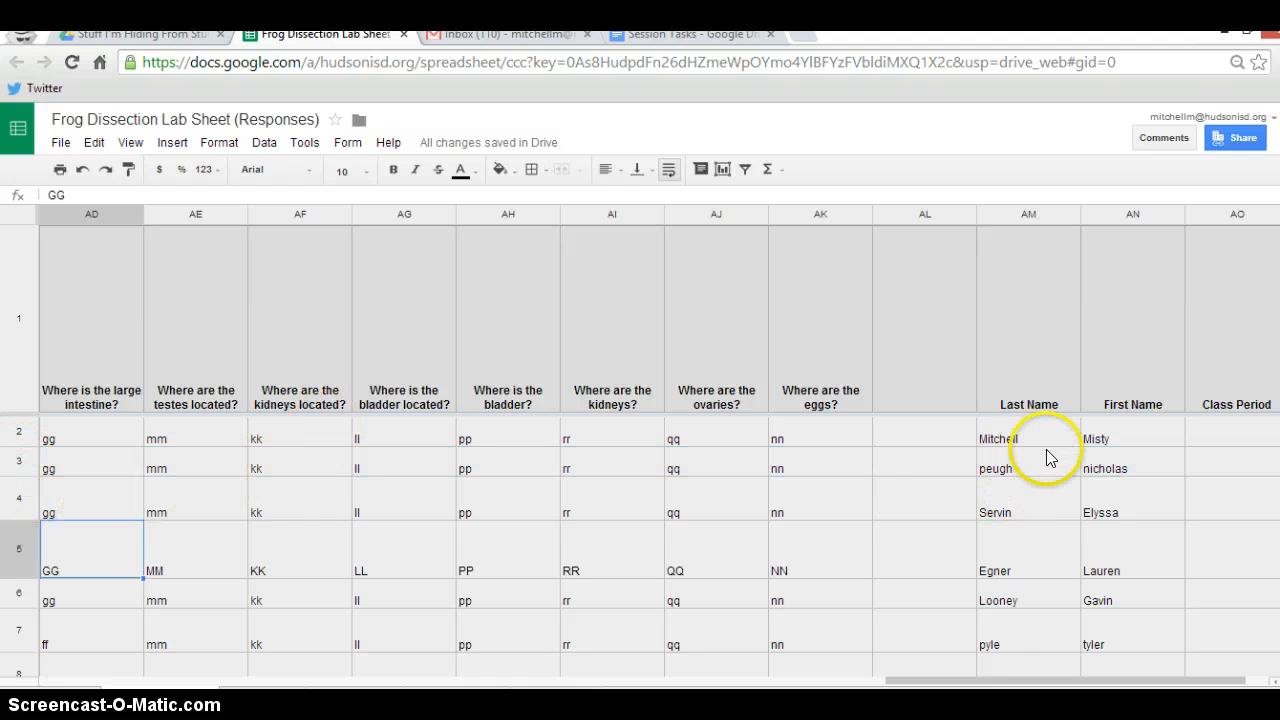
click(18, 463)
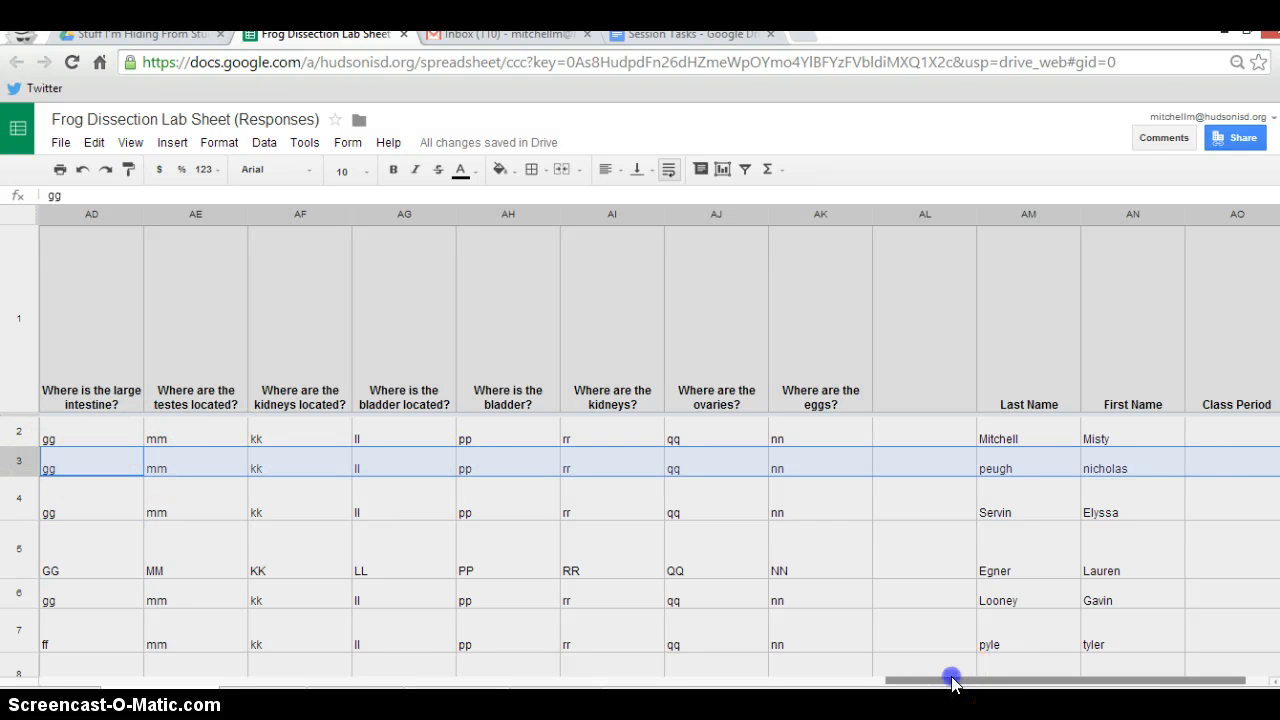
drag(943, 680, 142, 667)
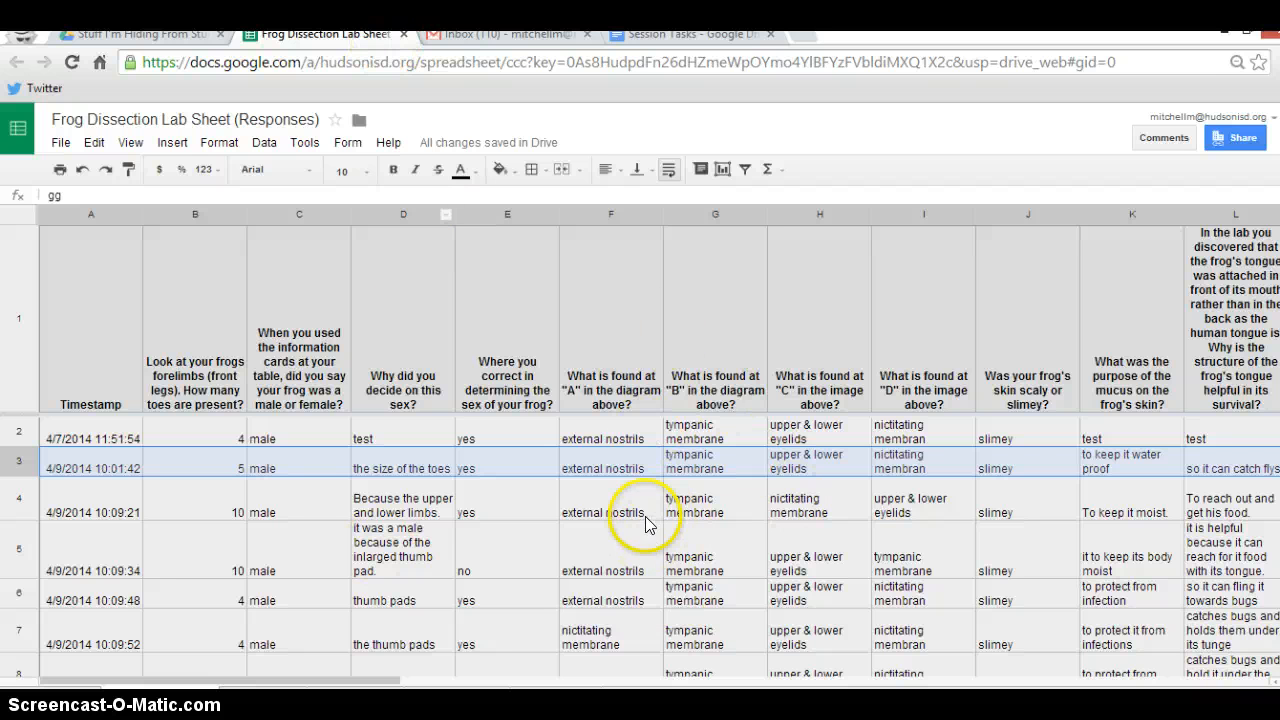
click(405, 35)
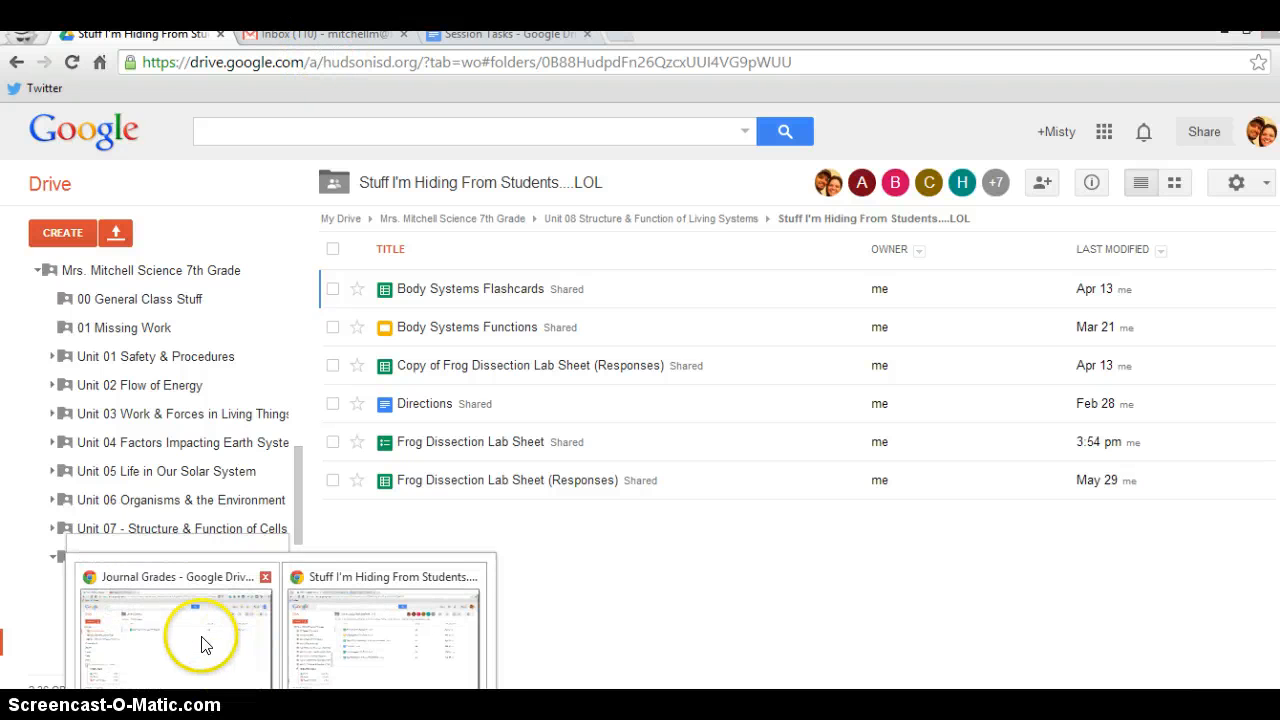
Step: Switch to the Drive window showing Journal Grades and create a folder named "Forms" in My Drive
click(200, 643)
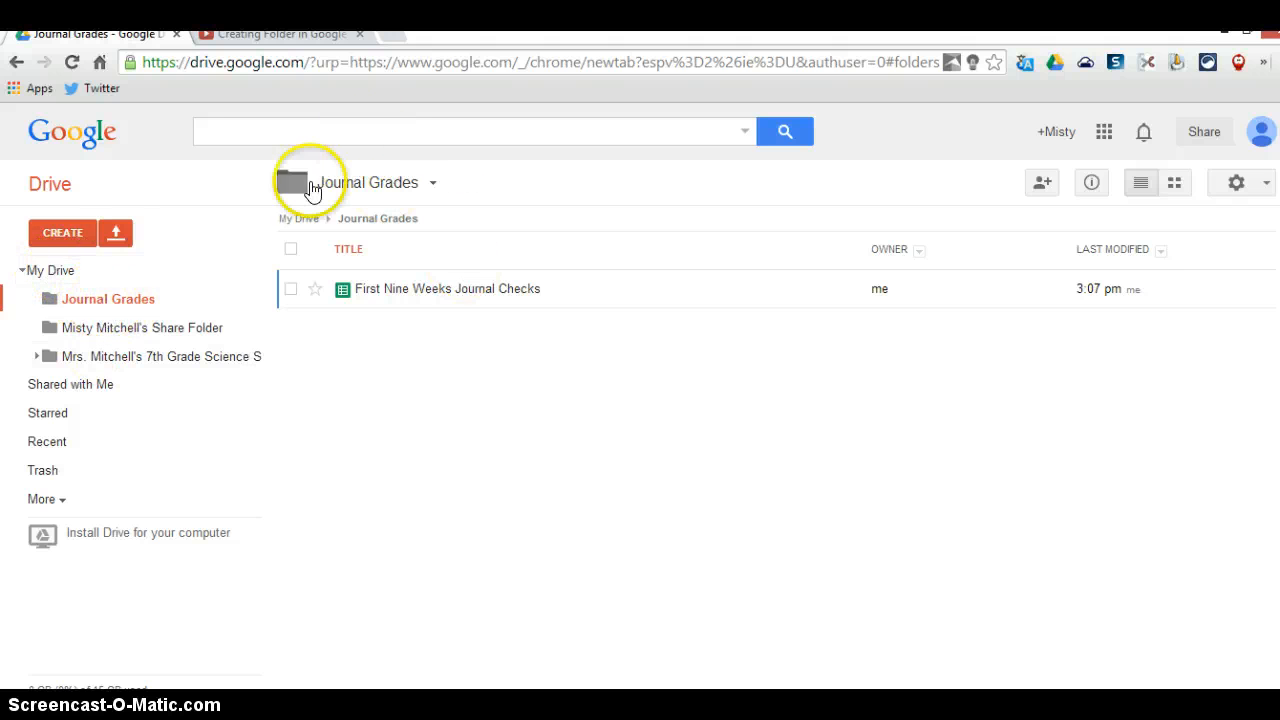
click(83, 276)
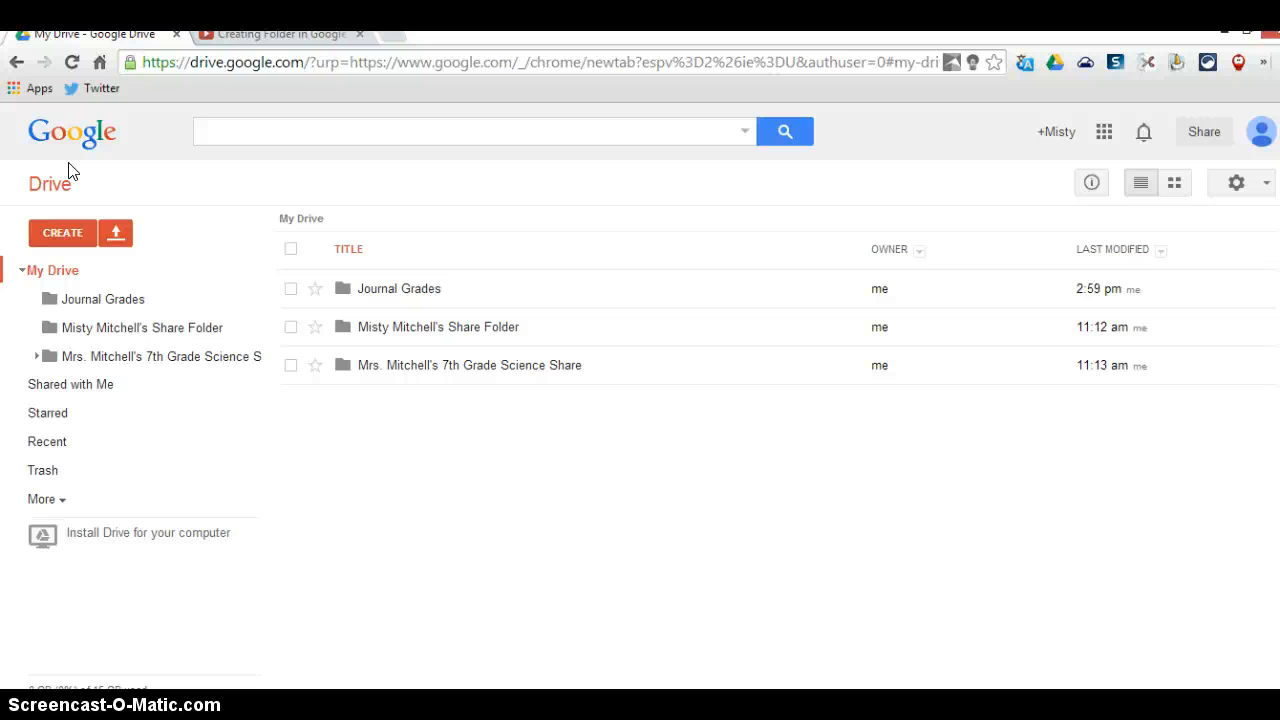
click(66, 233)
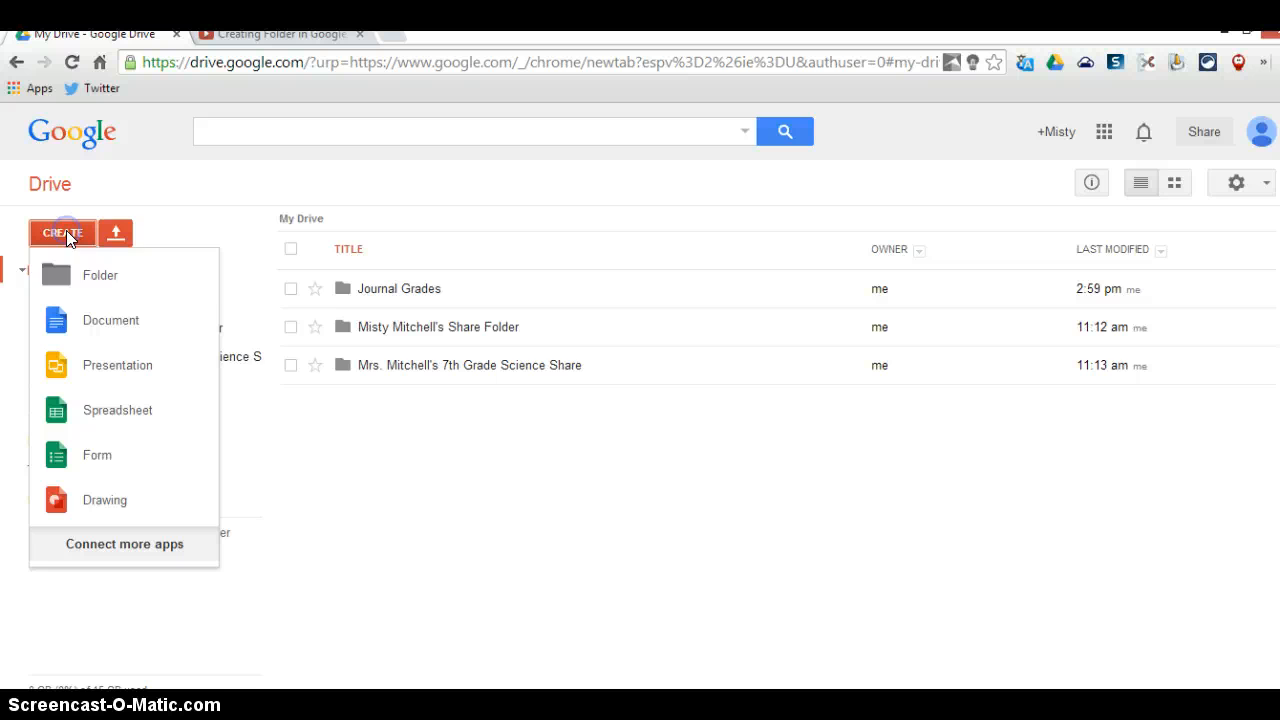
click(82, 284)
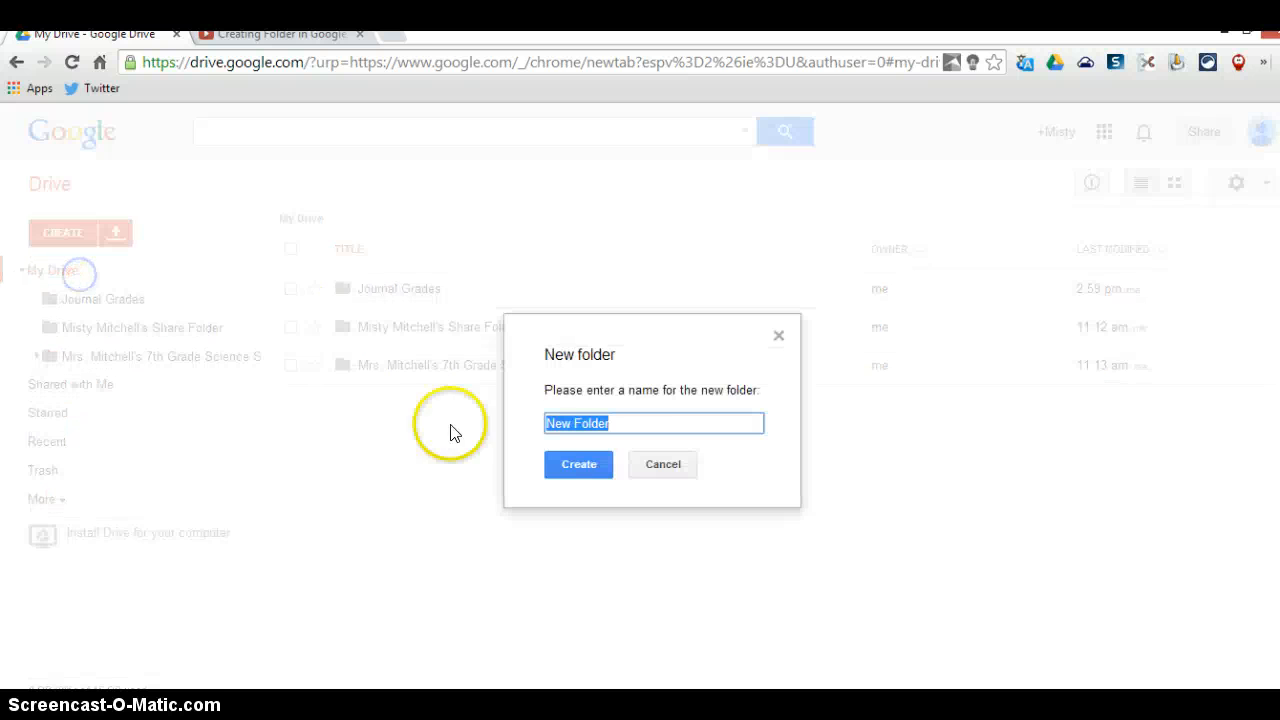
text(Forms)
click(597, 466)
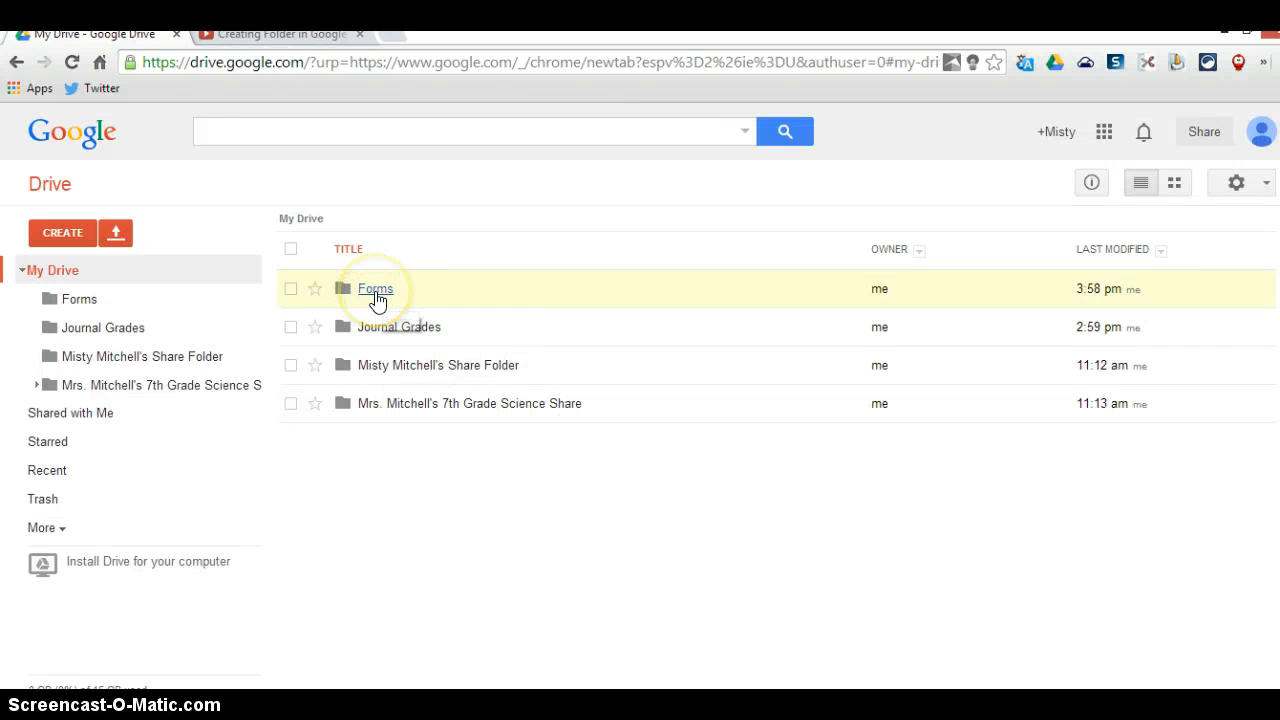
Step: Open the Forms folder and create a new Google Form inside it
click(376, 291)
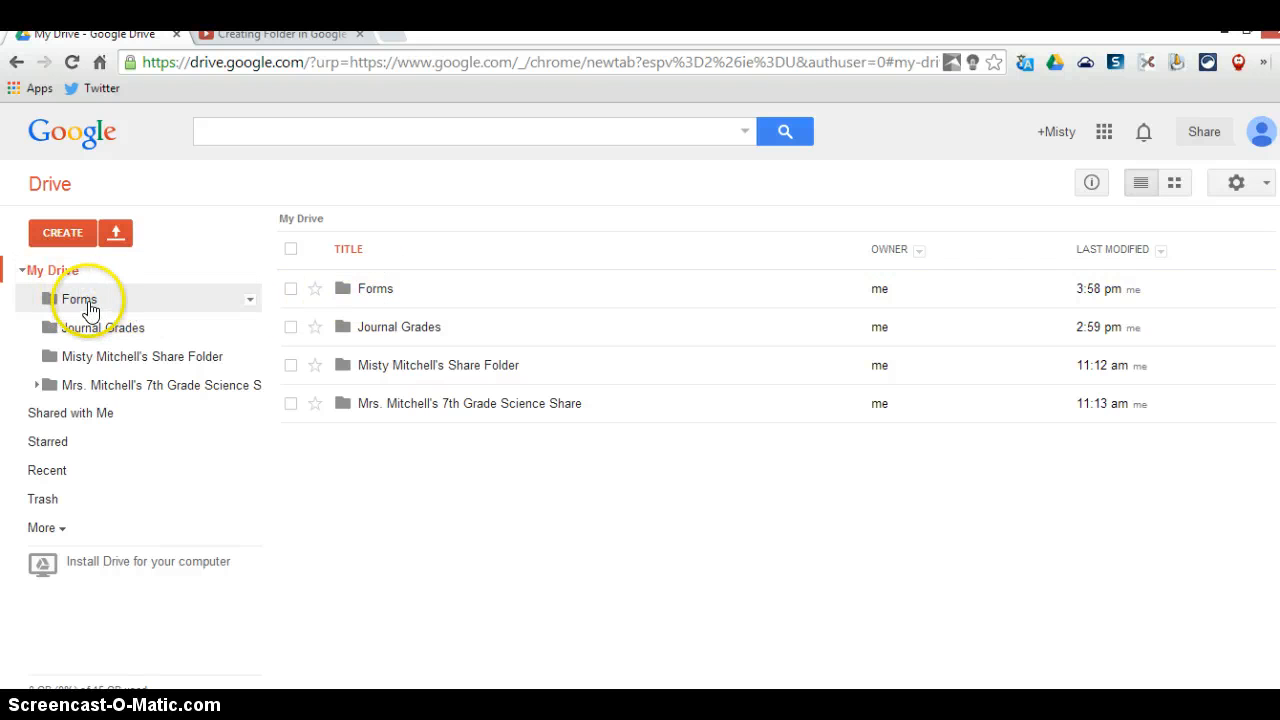
click(365, 288)
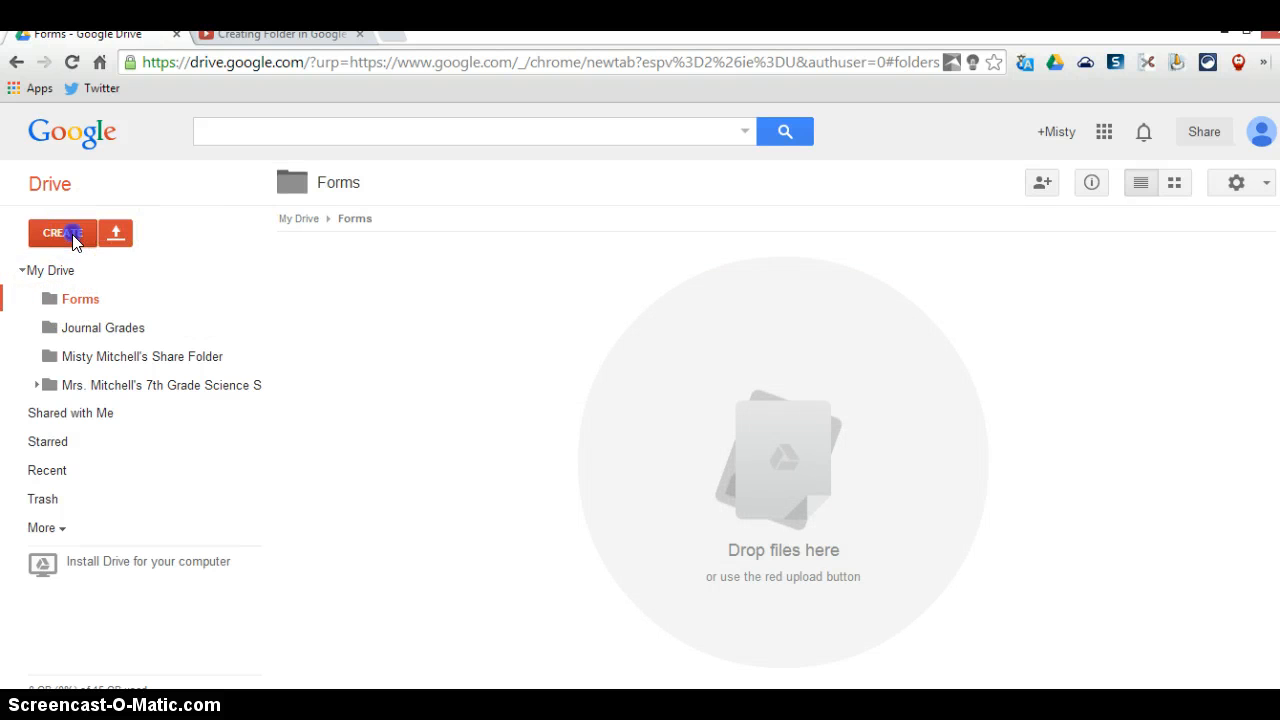
click(62, 233)
click(116, 463)
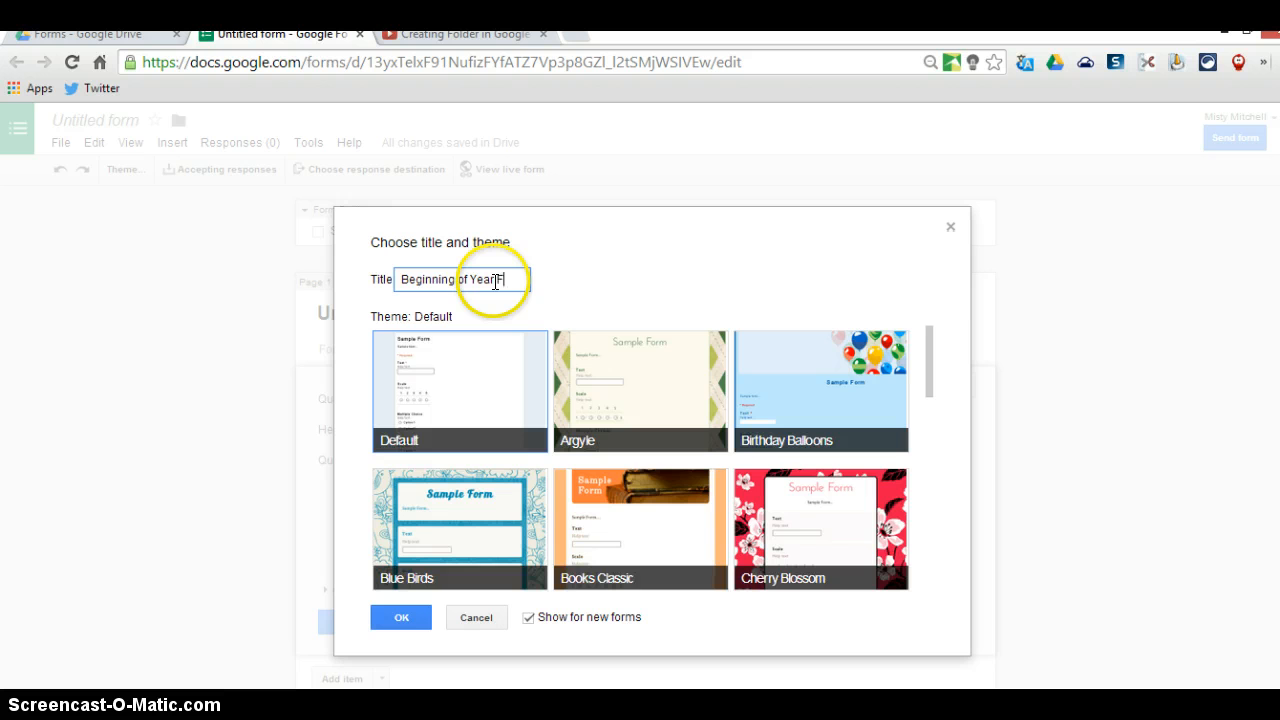
Step: Title the new form "Beginning of Year Form" and apply the White Poppies theme
scroll(640, 455, down, 5)
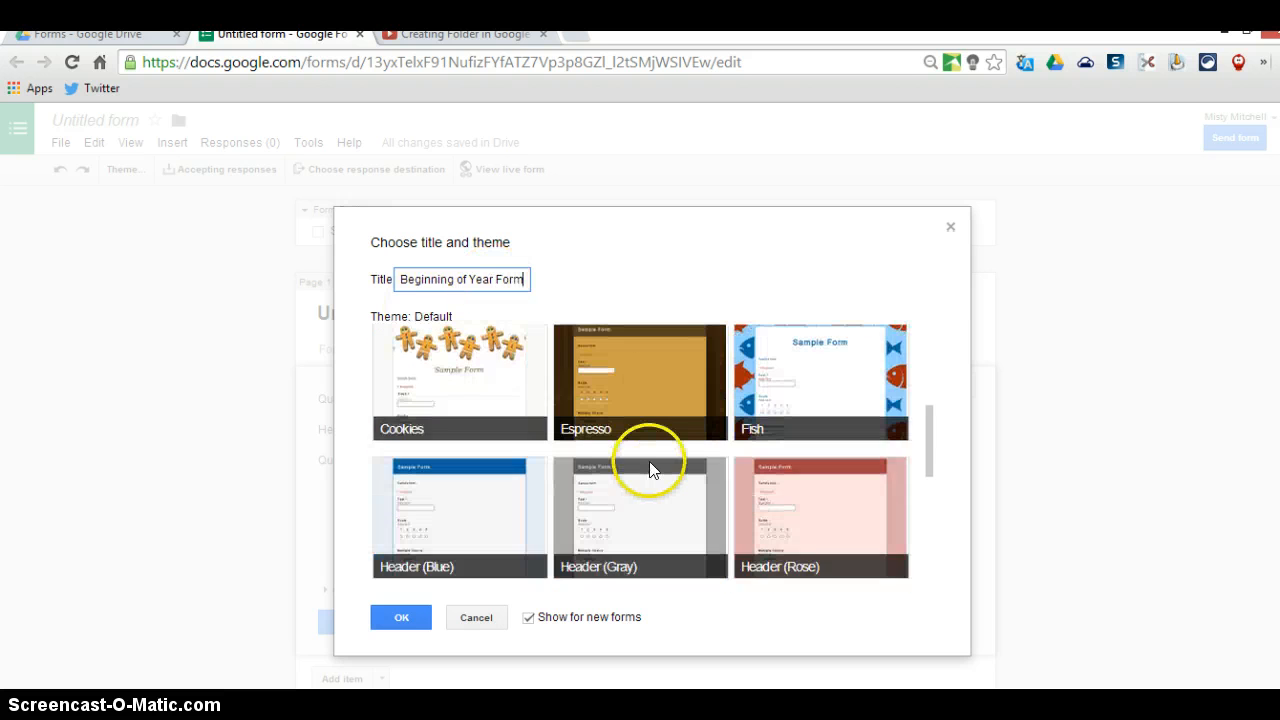
scroll(652, 465, down, 3)
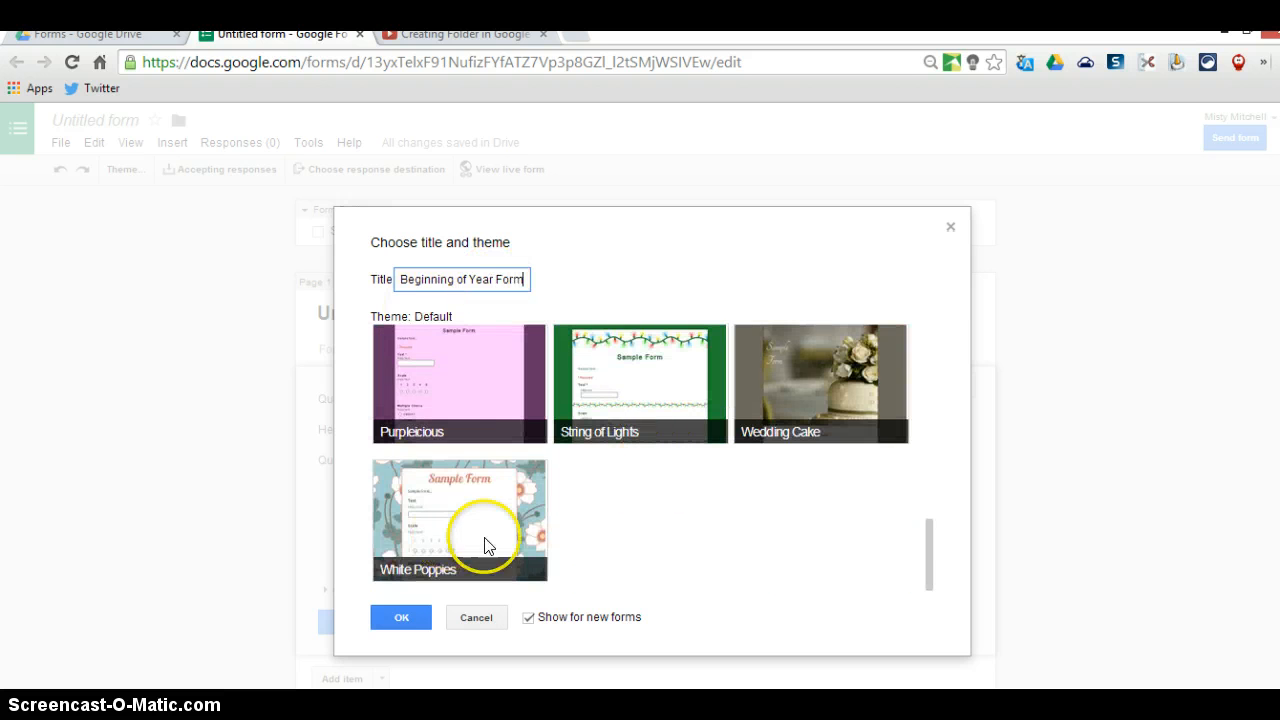
click(453, 509)
click(401, 617)
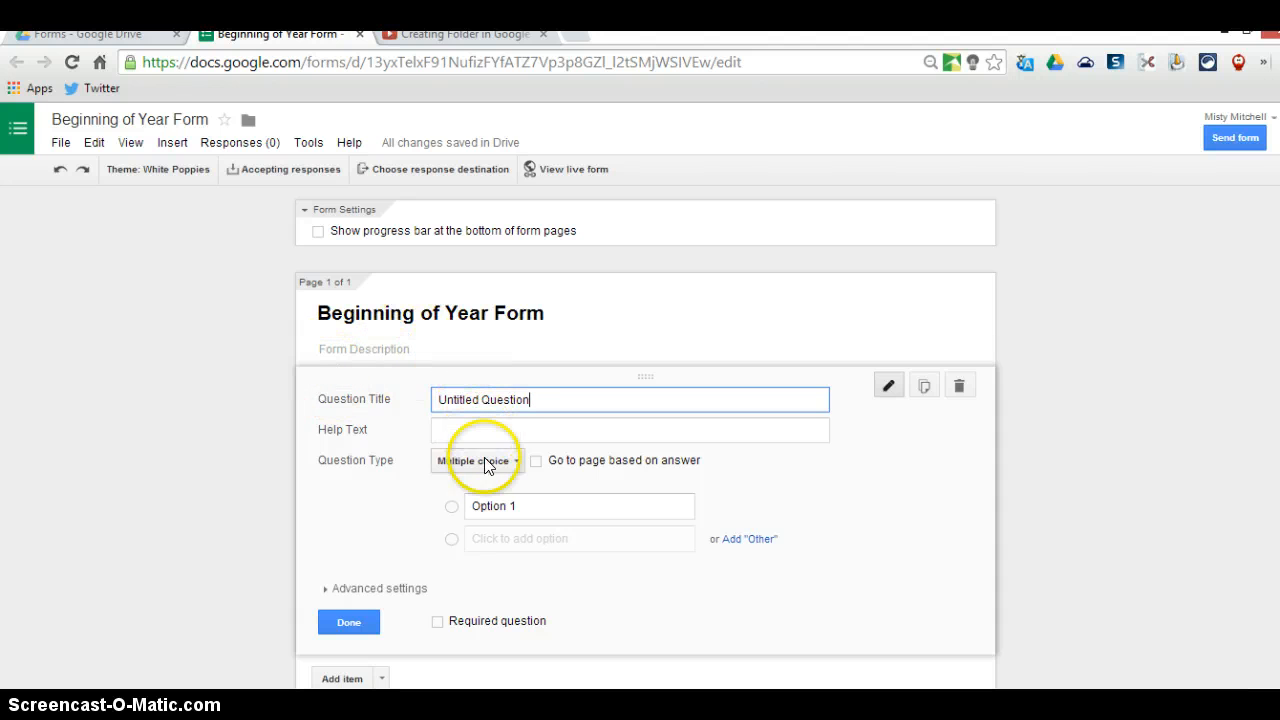
Step: Enter the form description "Welcome! Please answer the following questions for me!" and title the first question "What is your first name?"
click(389, 346)
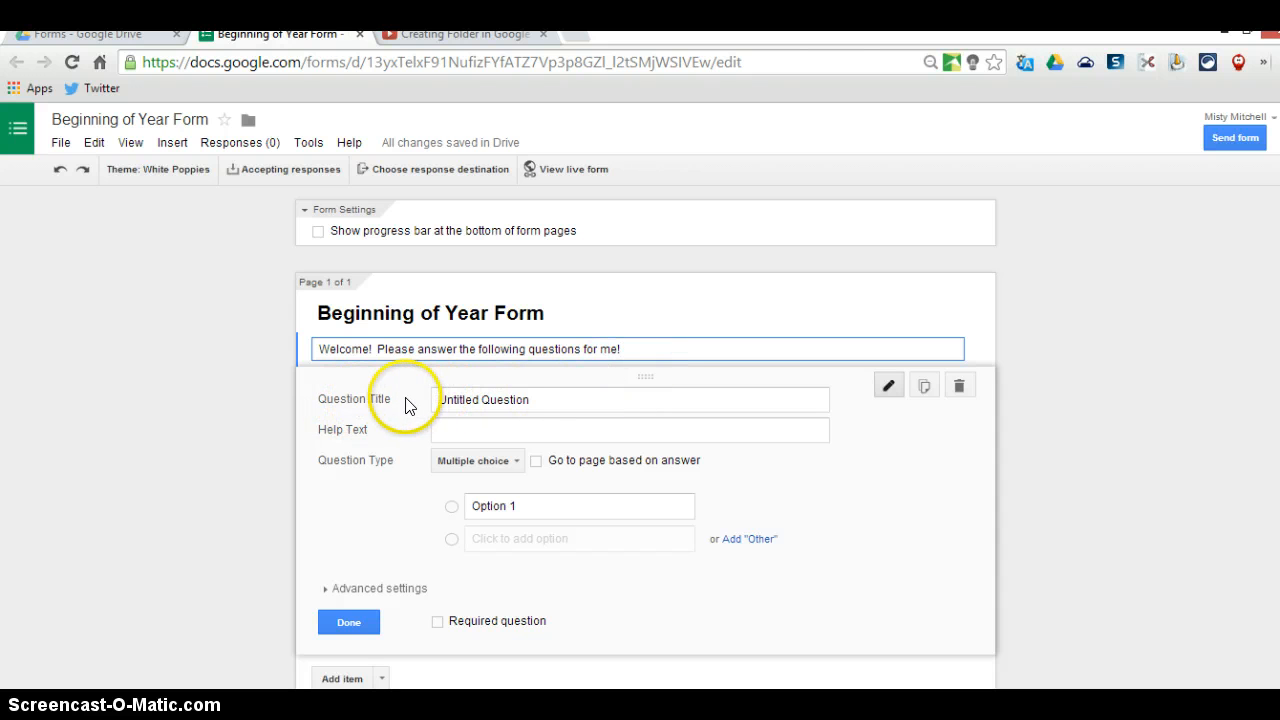
click(493, 390)
drag(561, 396, 387, 412)
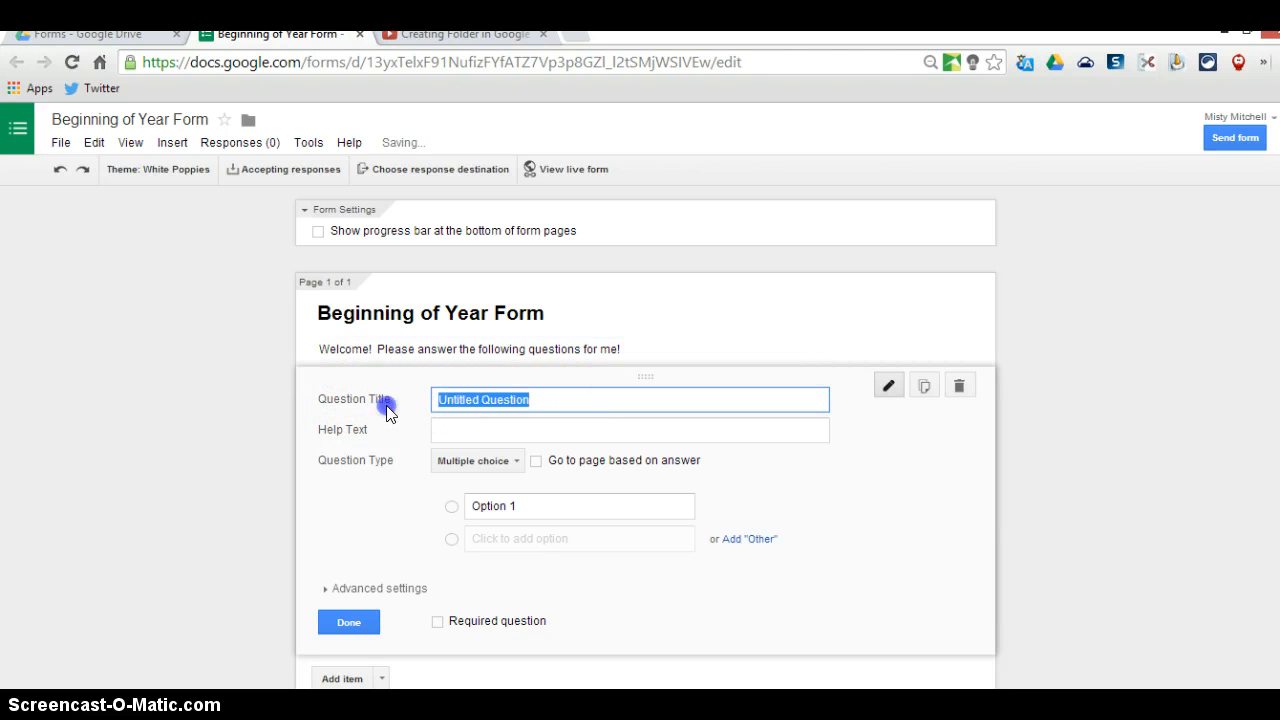
text(What is)
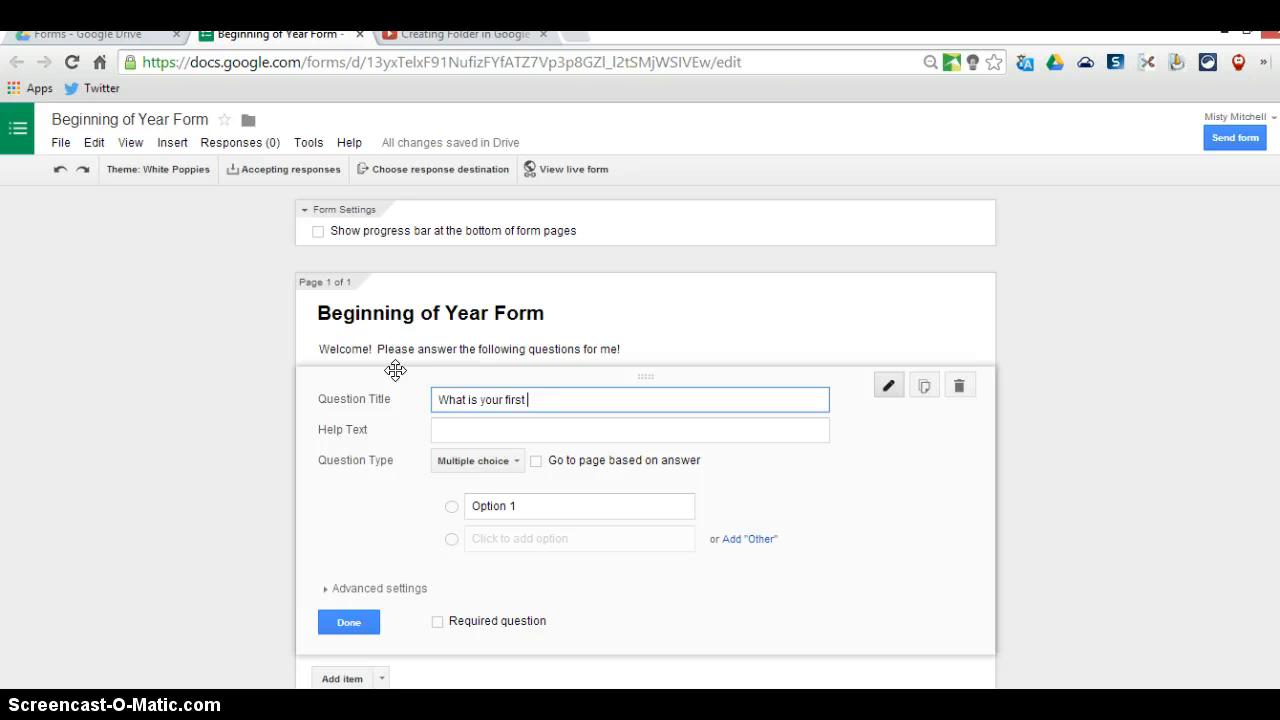
text(your first name?)
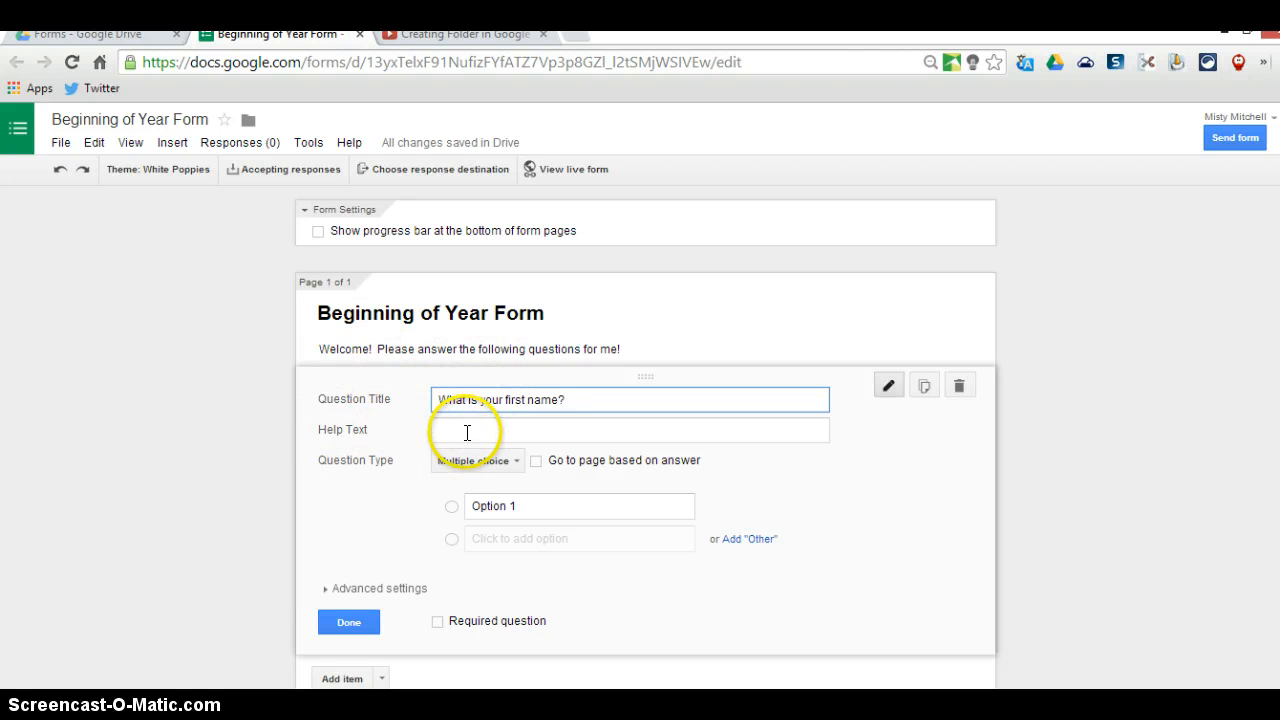
Step: Change the first name question's type to Text and make it a required question
click(515, 463)
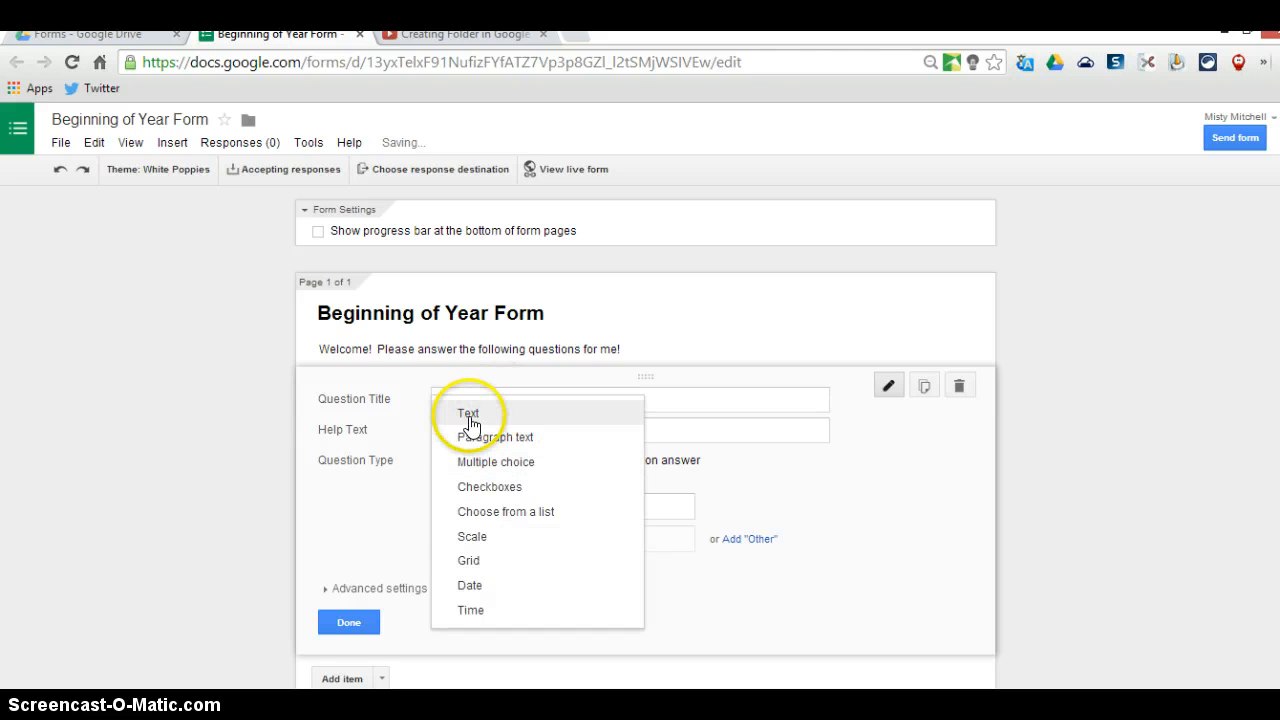
click(475, 421)
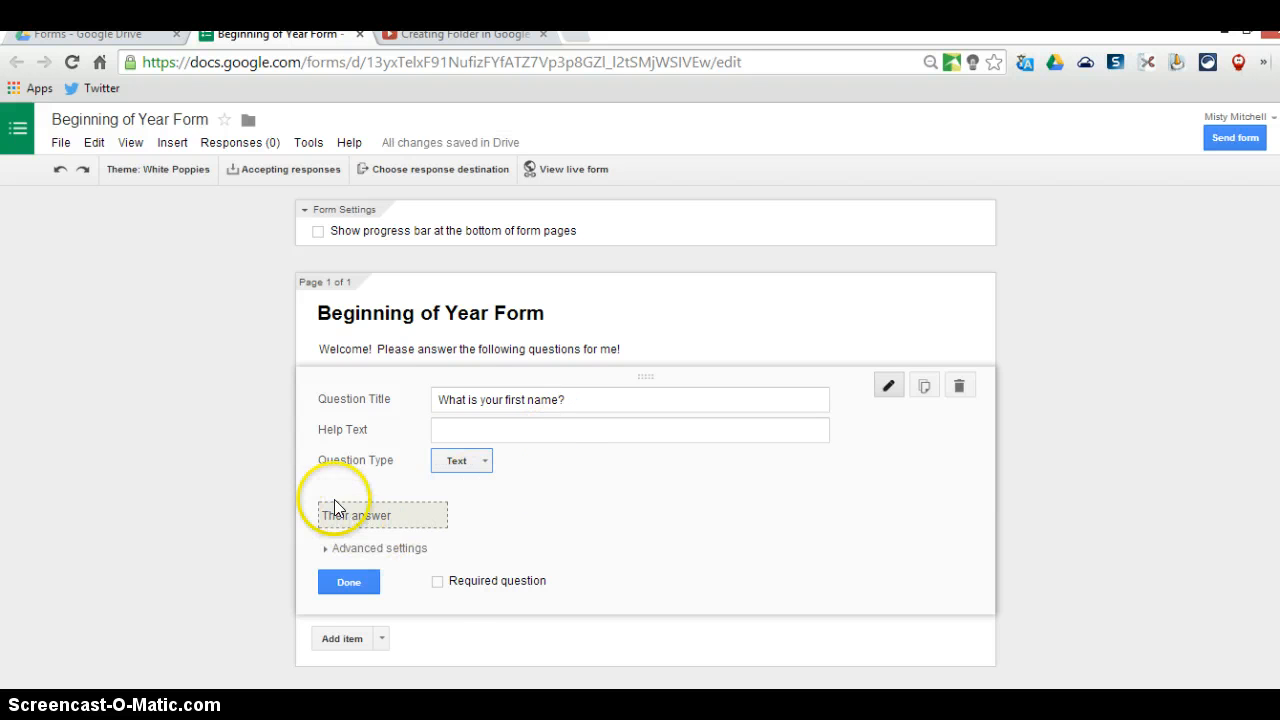
click(437, 582)
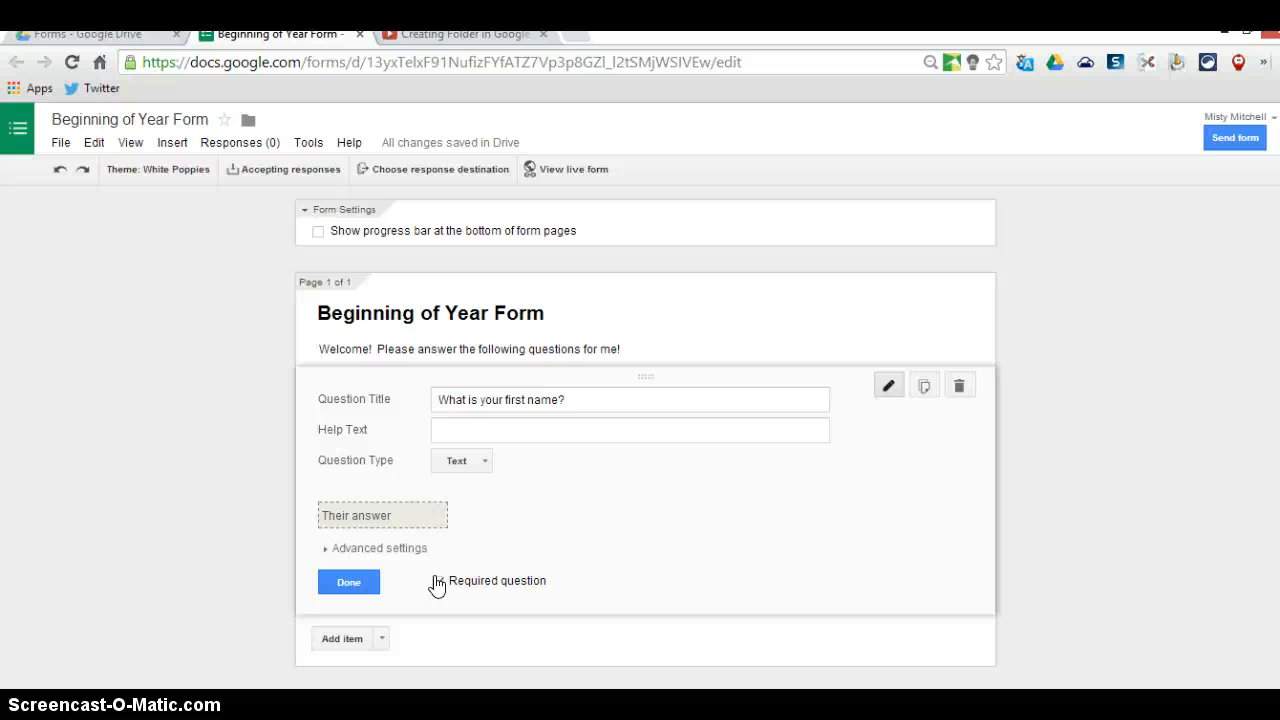
click(437, 583)
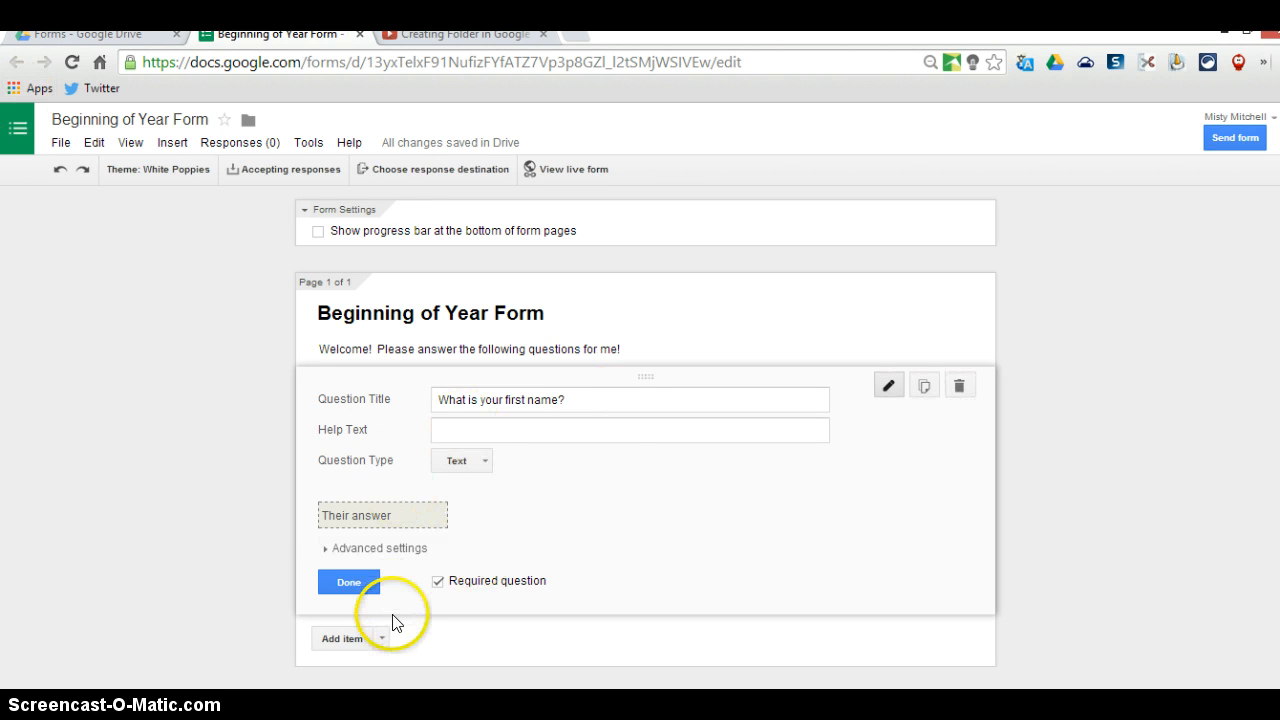
Step: Add a required Text question titled "What is your last name?" and preview the live form, returning to the editor
click(343, 640)
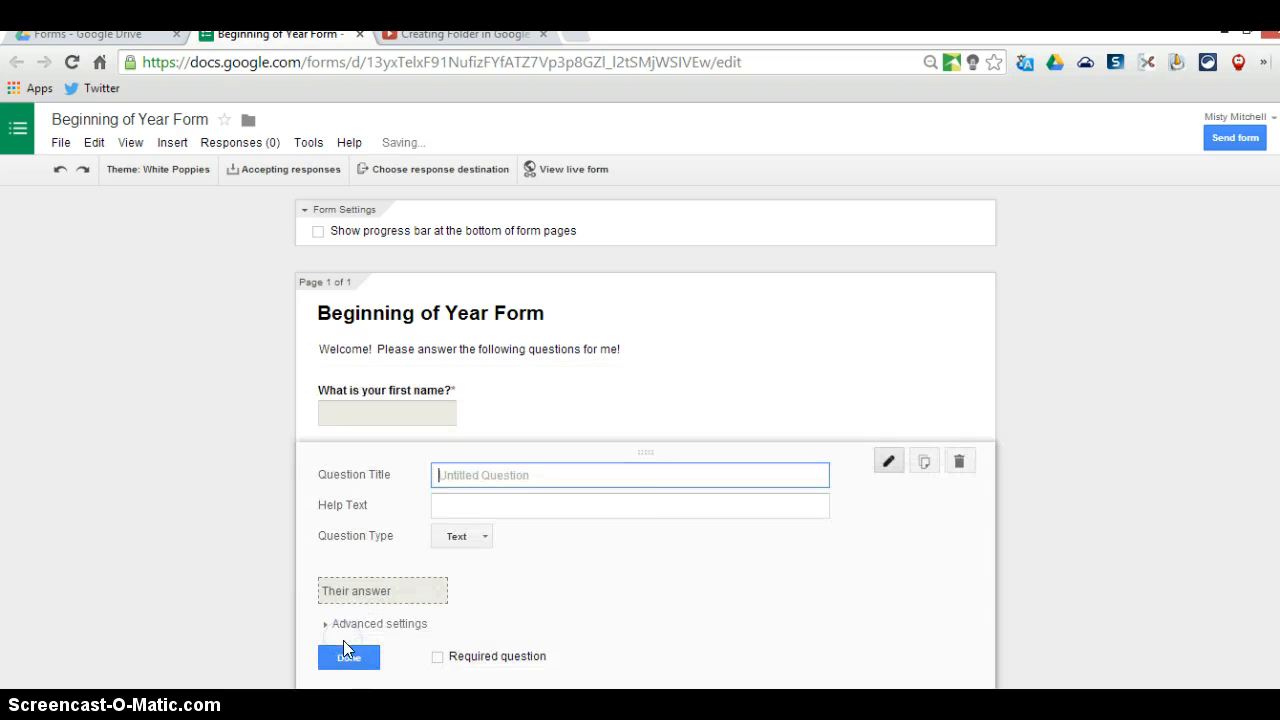
scroll(640, 470, down, 1)
scroll(660, 400, up, 1)
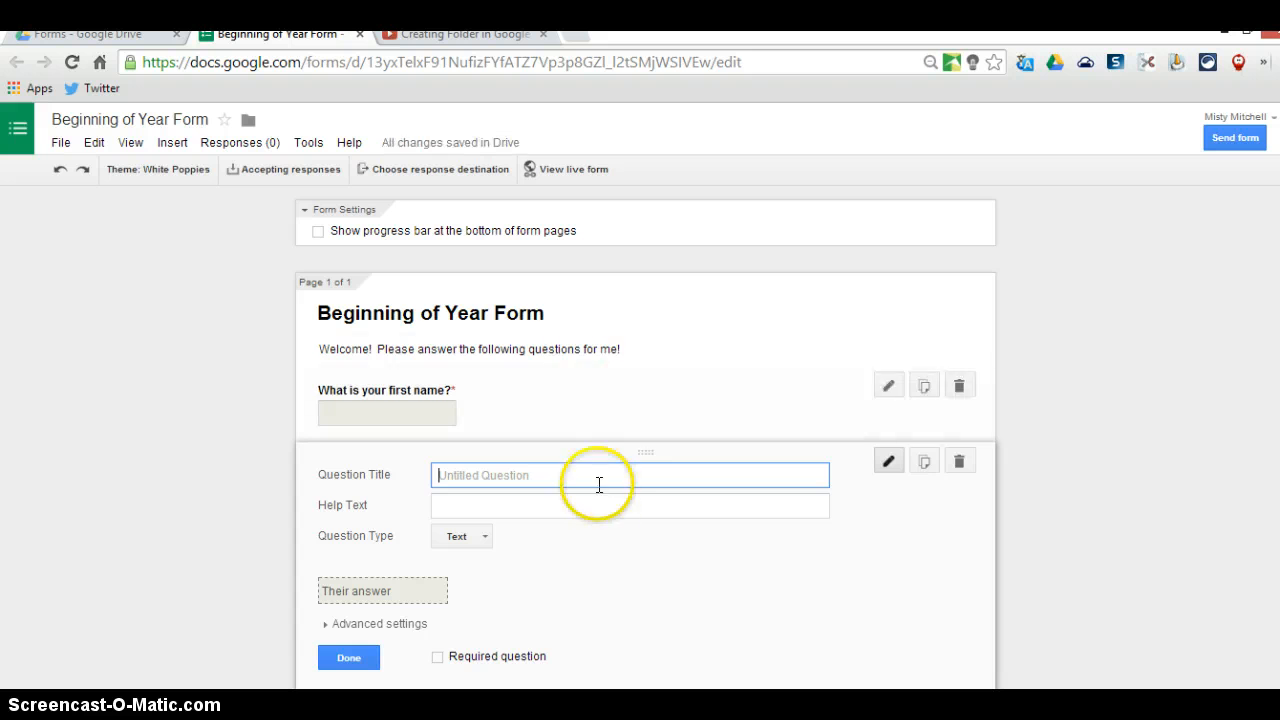
scroll(625, 504, down, 1)
scroll(624, 504, down, 1)
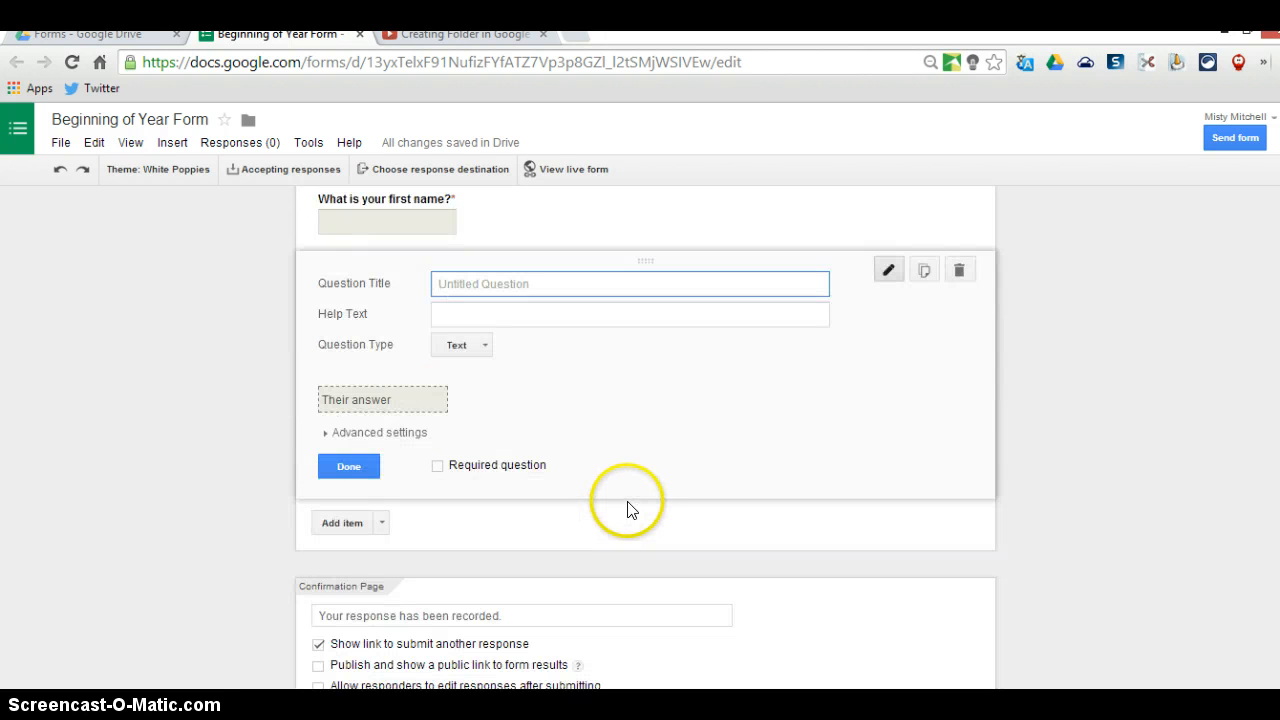
scroll(627, 510, up, 1)
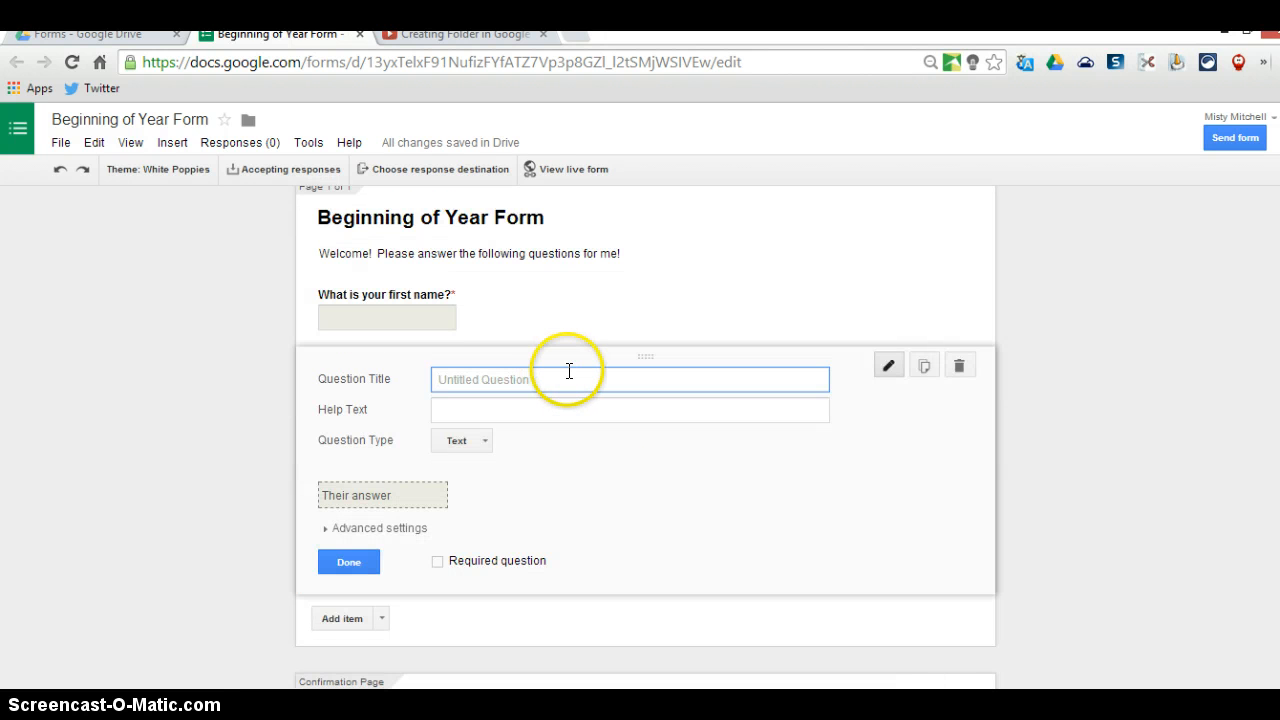
text(What is your last name?)
click(437, 562)
click(352, 560)
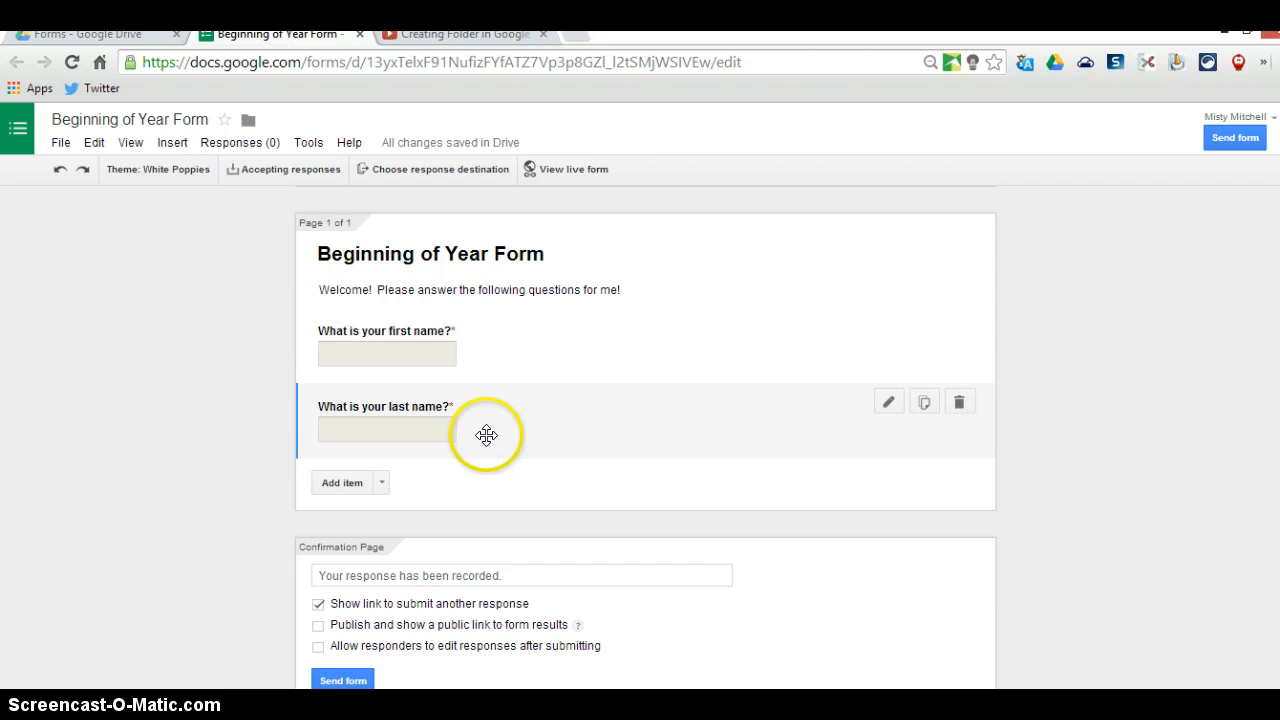
click(566, 172)
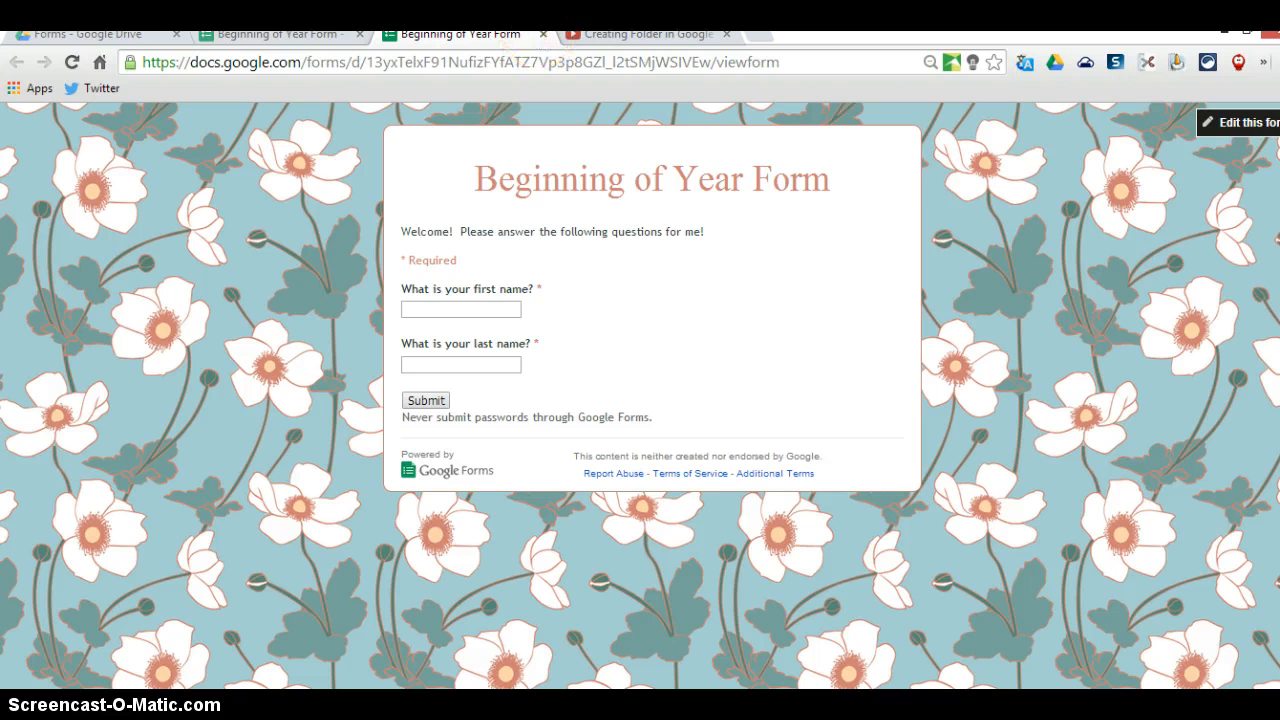
click(543, 34)
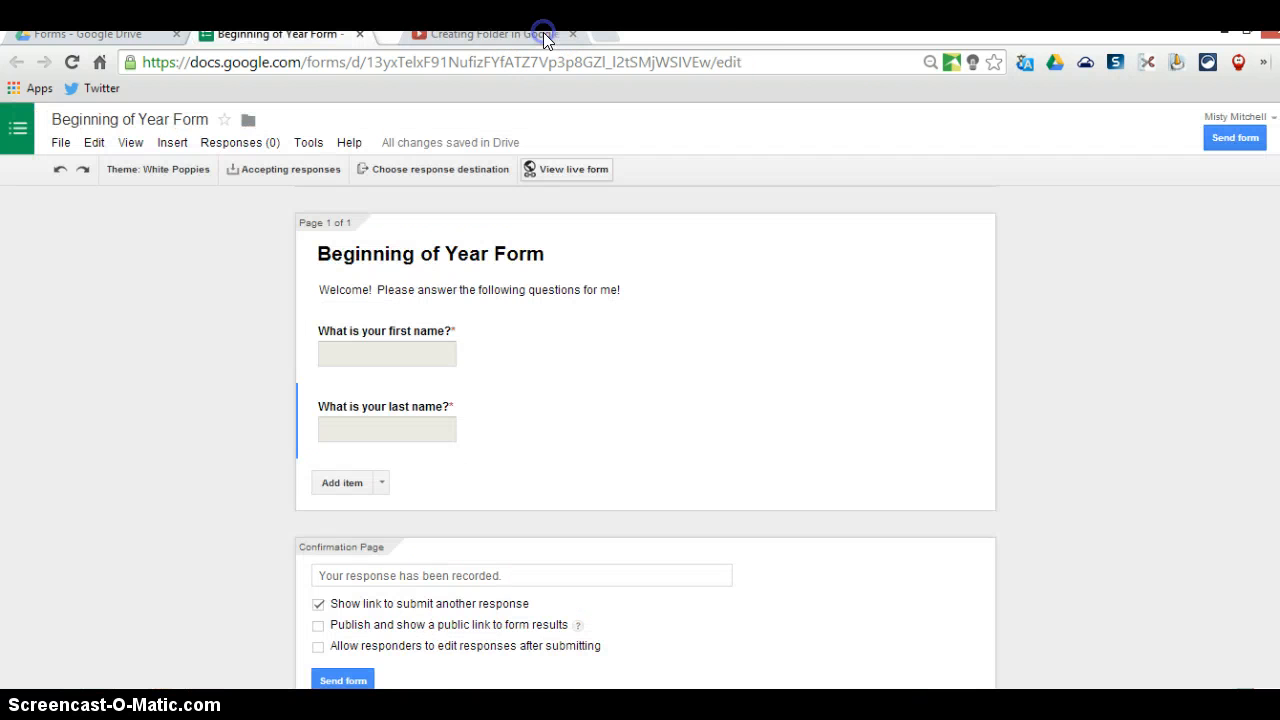
Step: Add a required Text question titled "What is your lunch number?" below the last name question
click(342, 483)
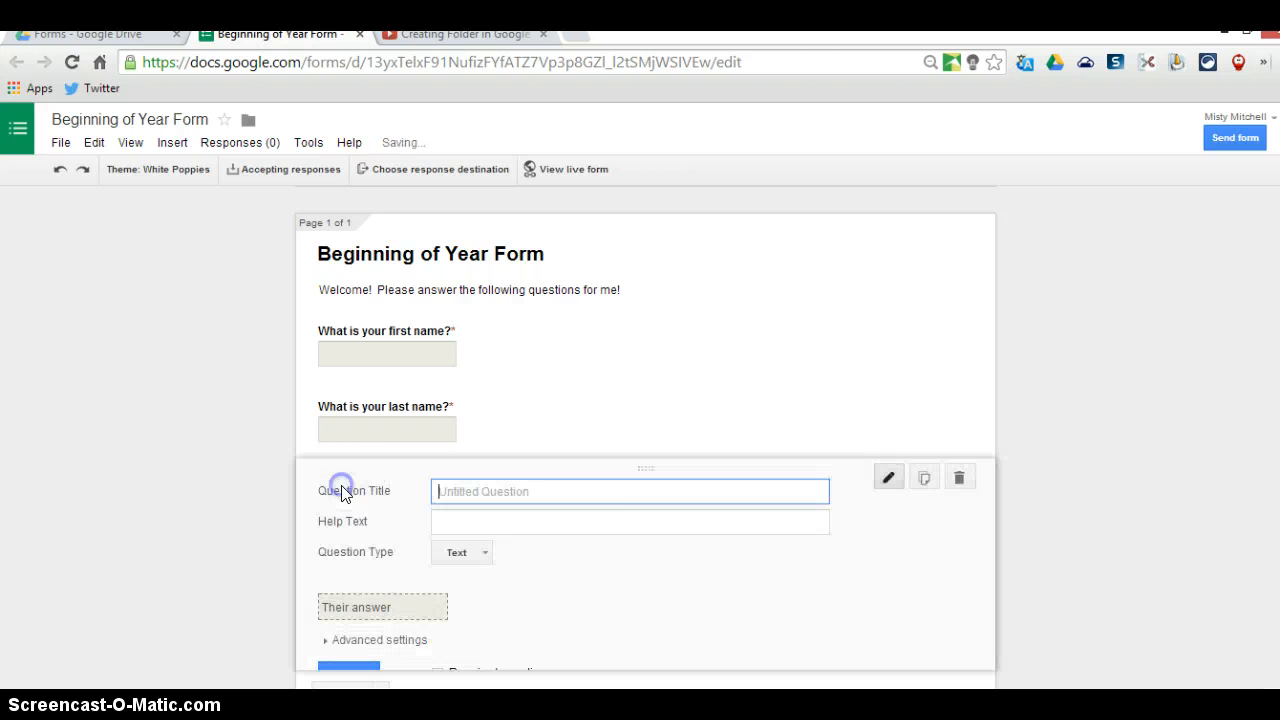
text(hat is)
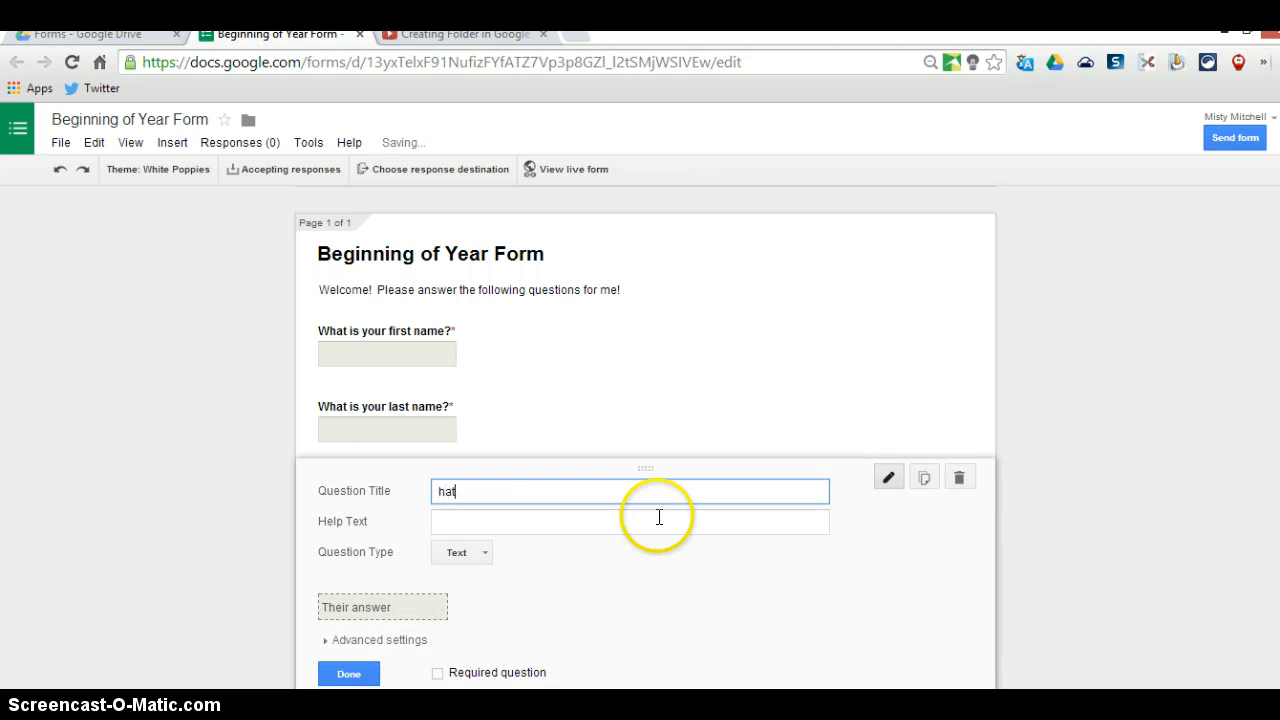
key(BackSpace)
key(BackSpace)
key(BackSpace)
key(BackSpace)
key(BackSpace)
text(W)
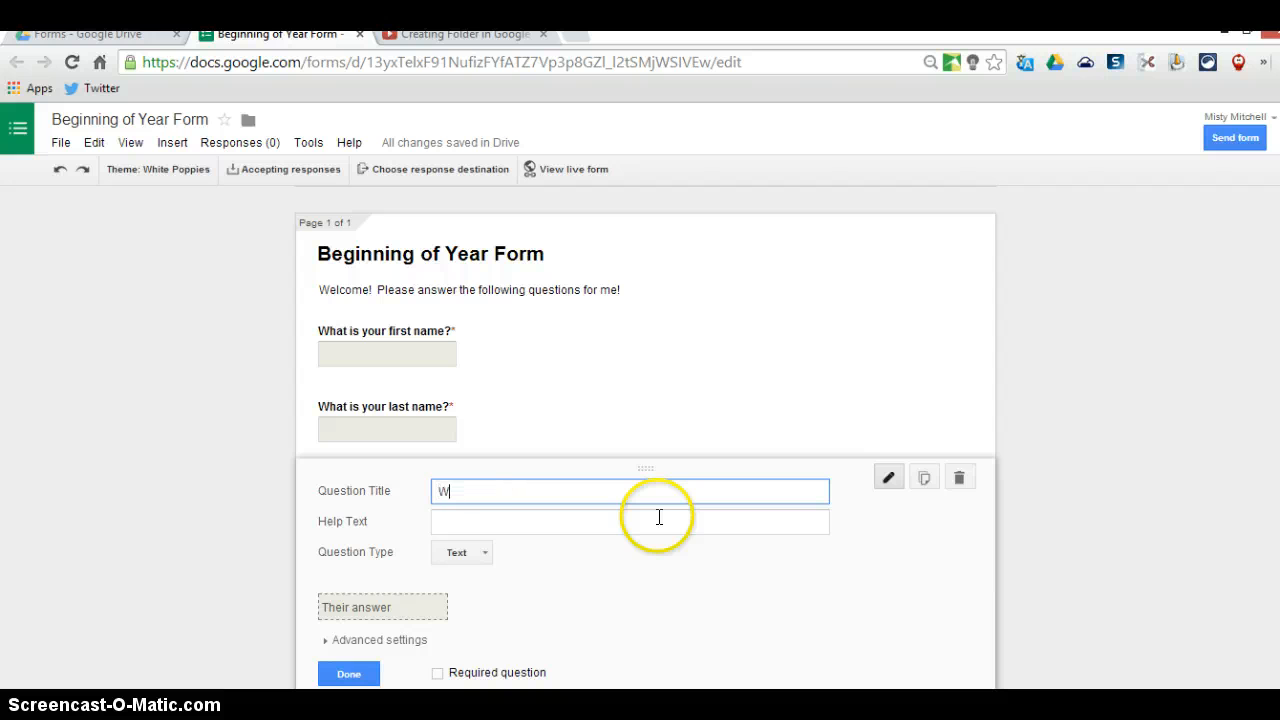
text(hat is your lun)
key(BackSpace)
key(BackSpace)
text(lunch number?)
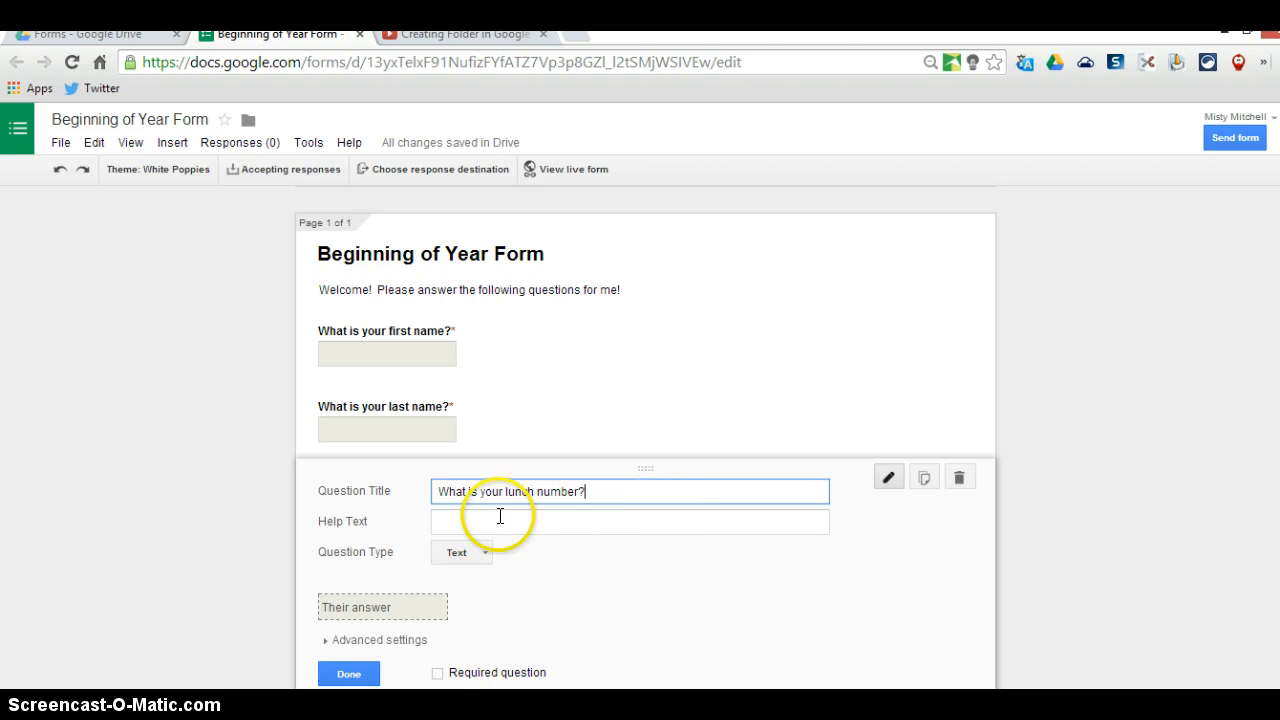
click(437, 673)
scroll(343, 671, down, 1)
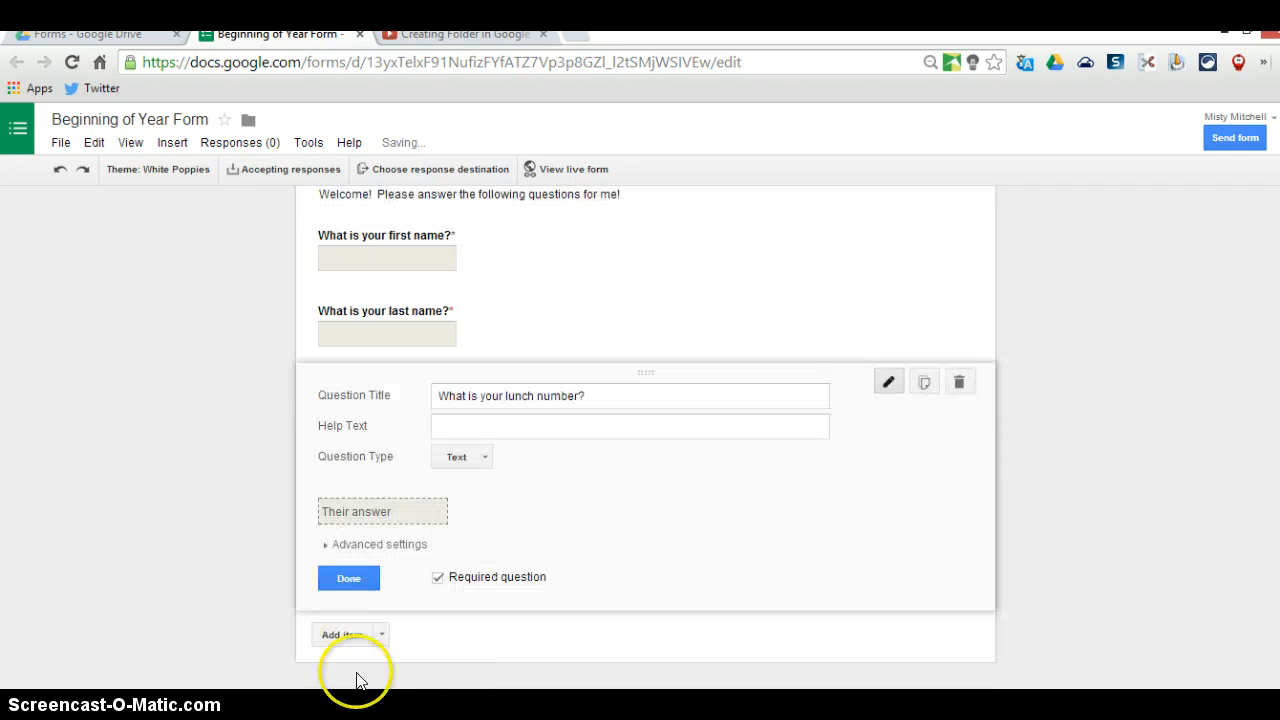
click(347, 576)
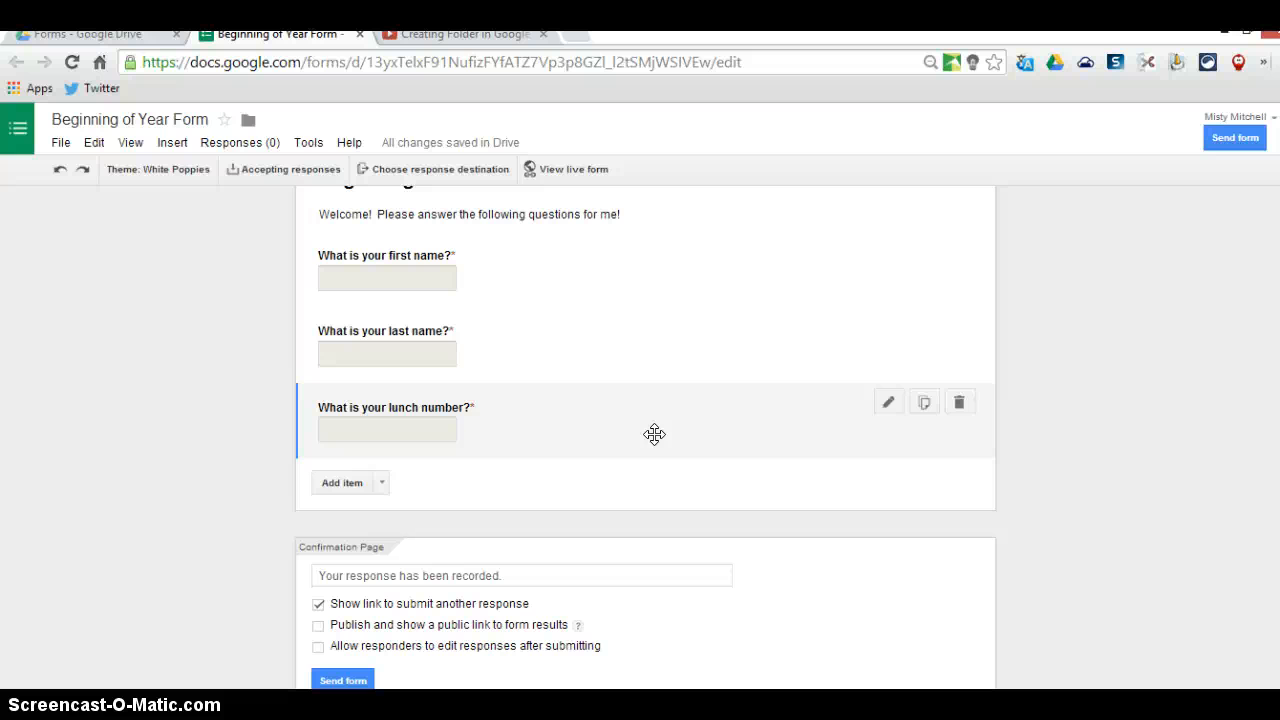
click(663, 408)
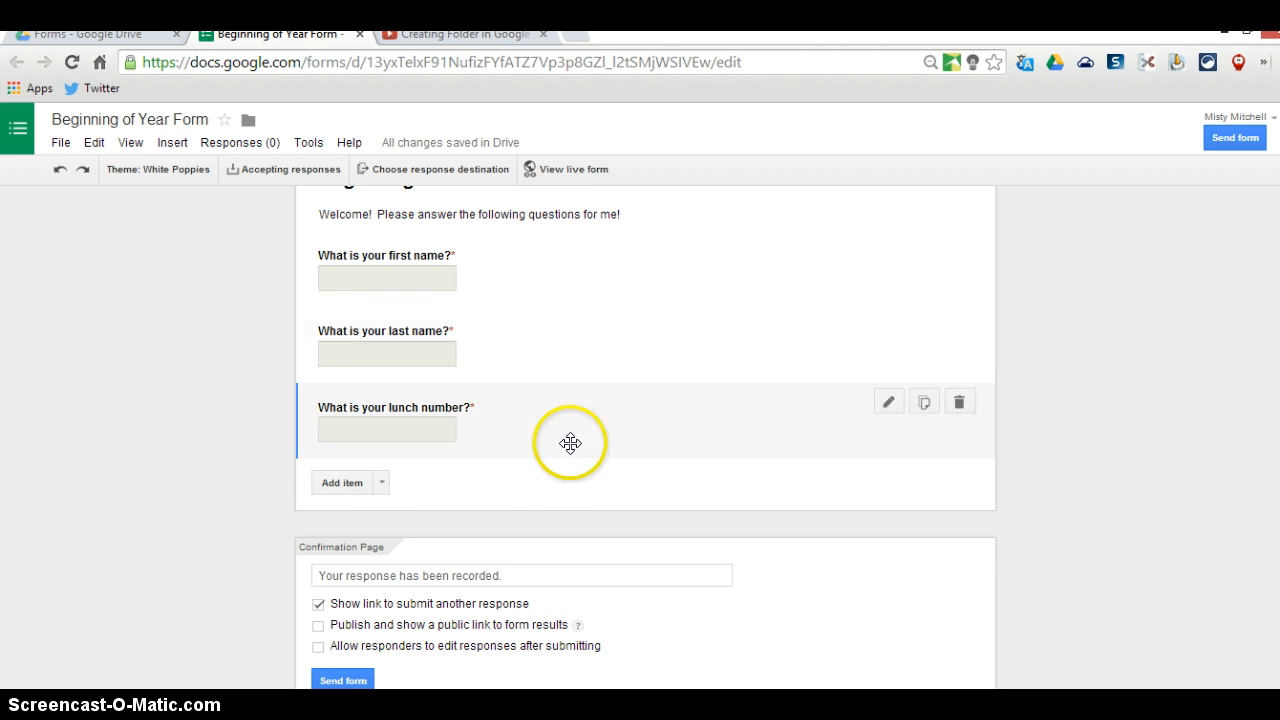
Step: Add a required Text question titled "What is your alphakey?" below the lunch number question
click(354, 484)
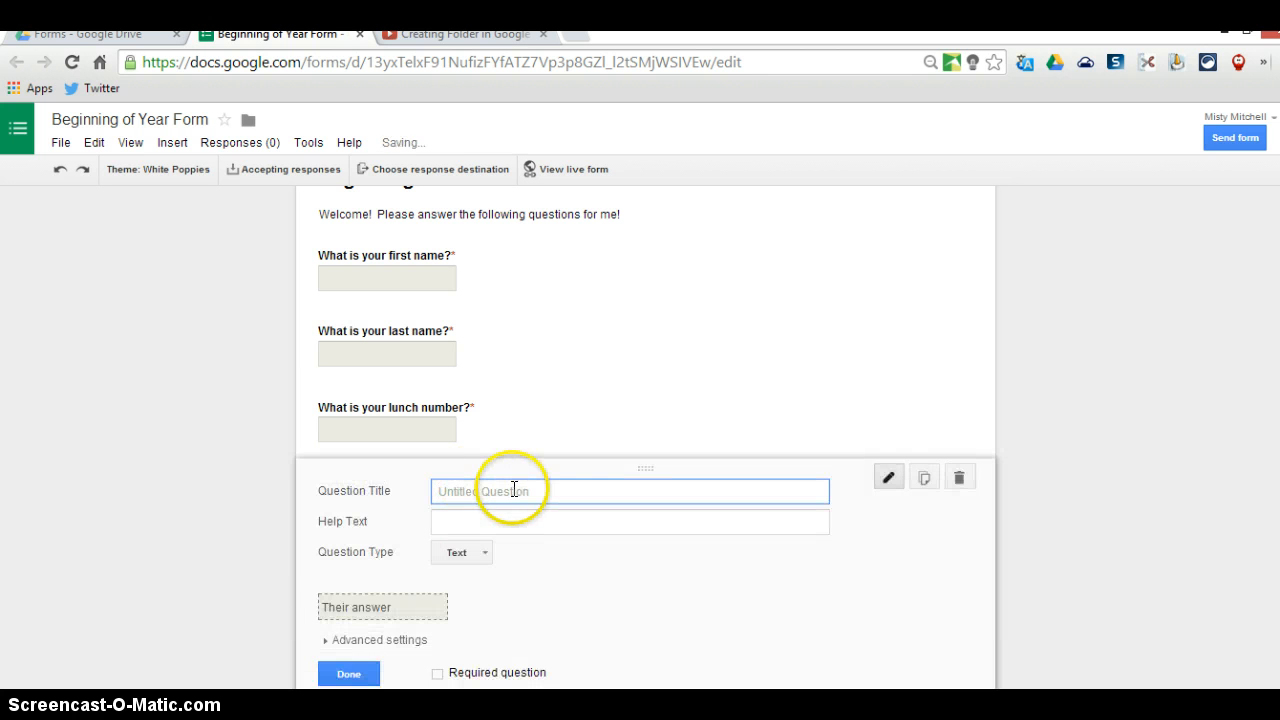
text(What)
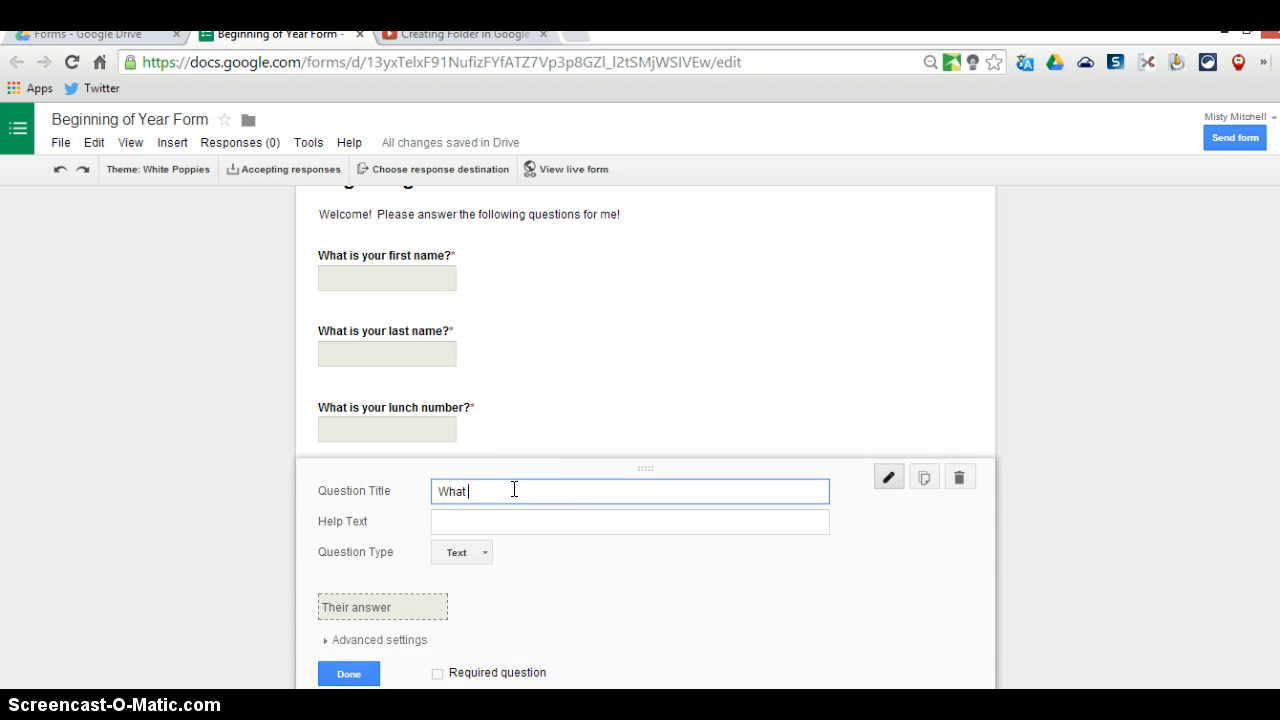
text( is your alphakey?)
click(438, 673)
click(343, 674)
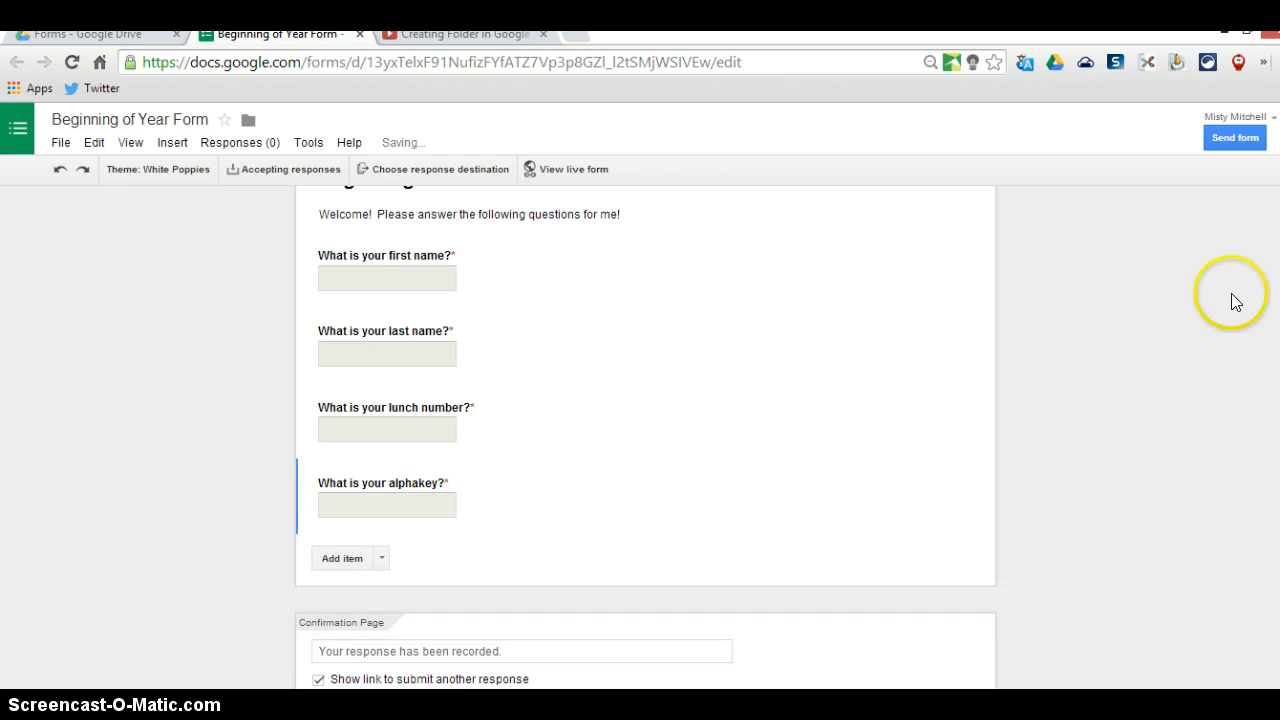
scroll(1177, 320, down, 1)
scroll(1140, 358, up, 3)
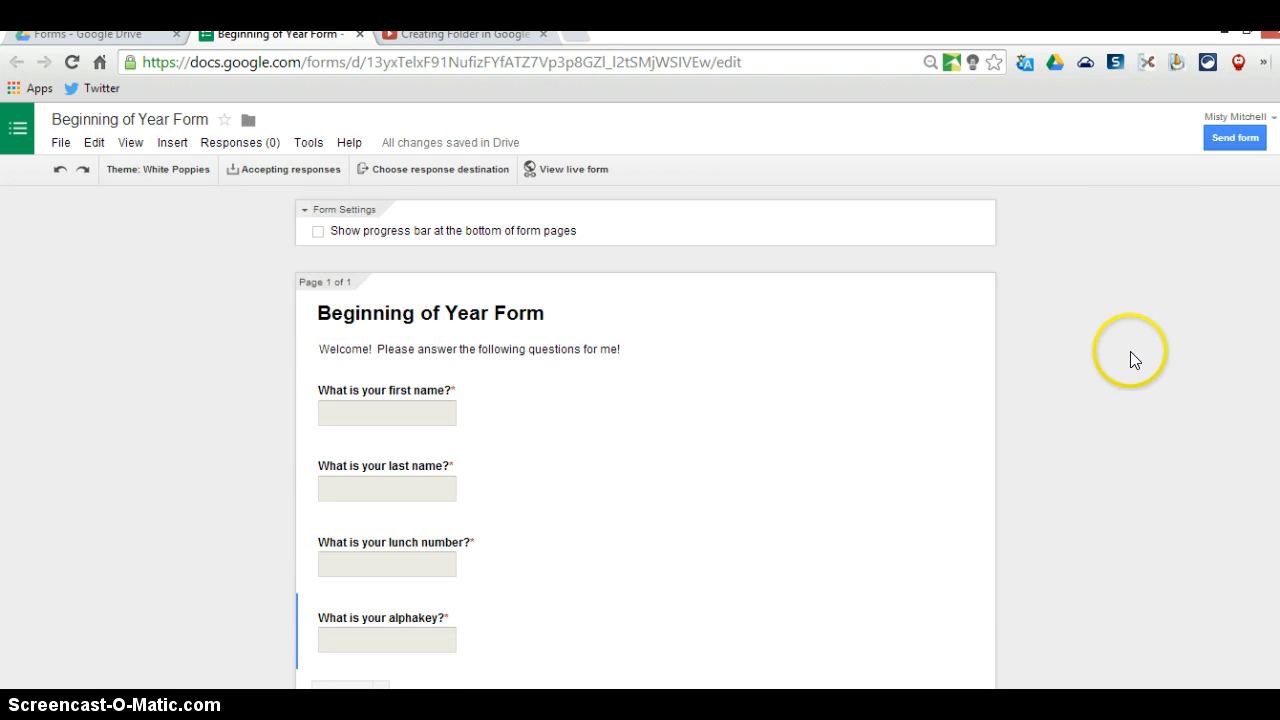
Step: Add a new untitled question below the alphakey question and view the available question types
scroll(1131, 448, down, 1)
scroll(1138, 454, down, 1)
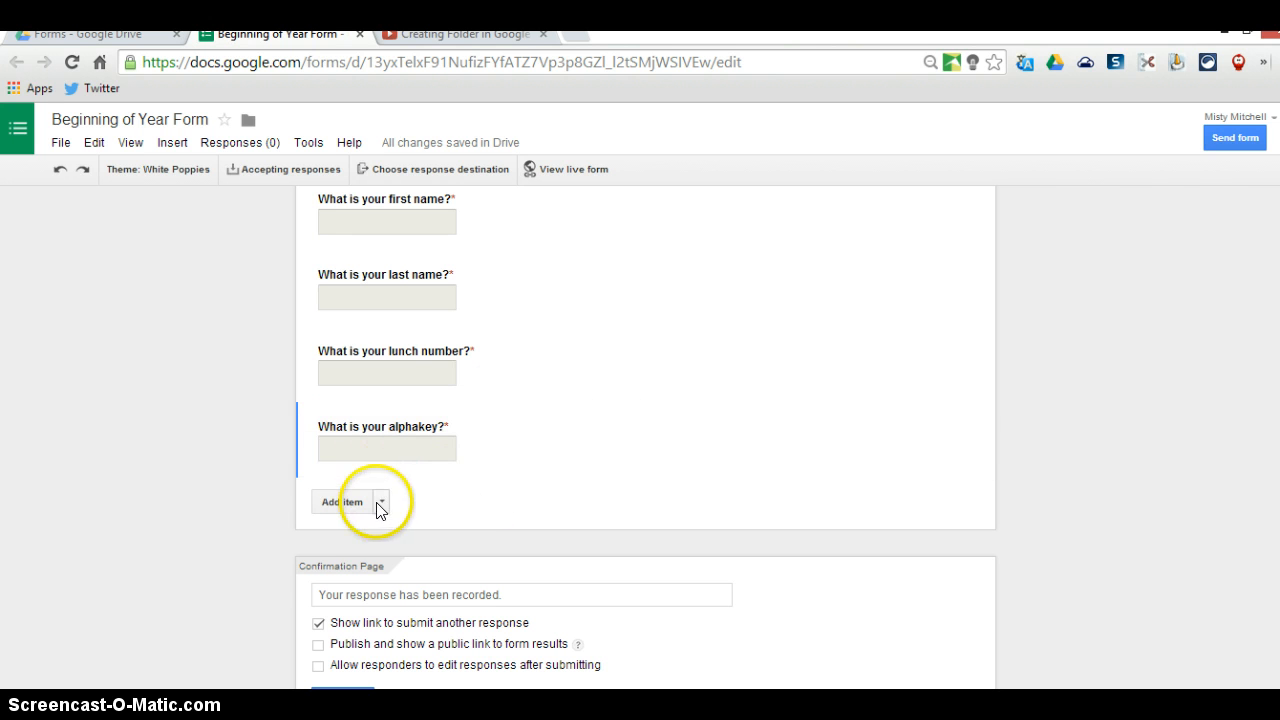
click(343, 502)
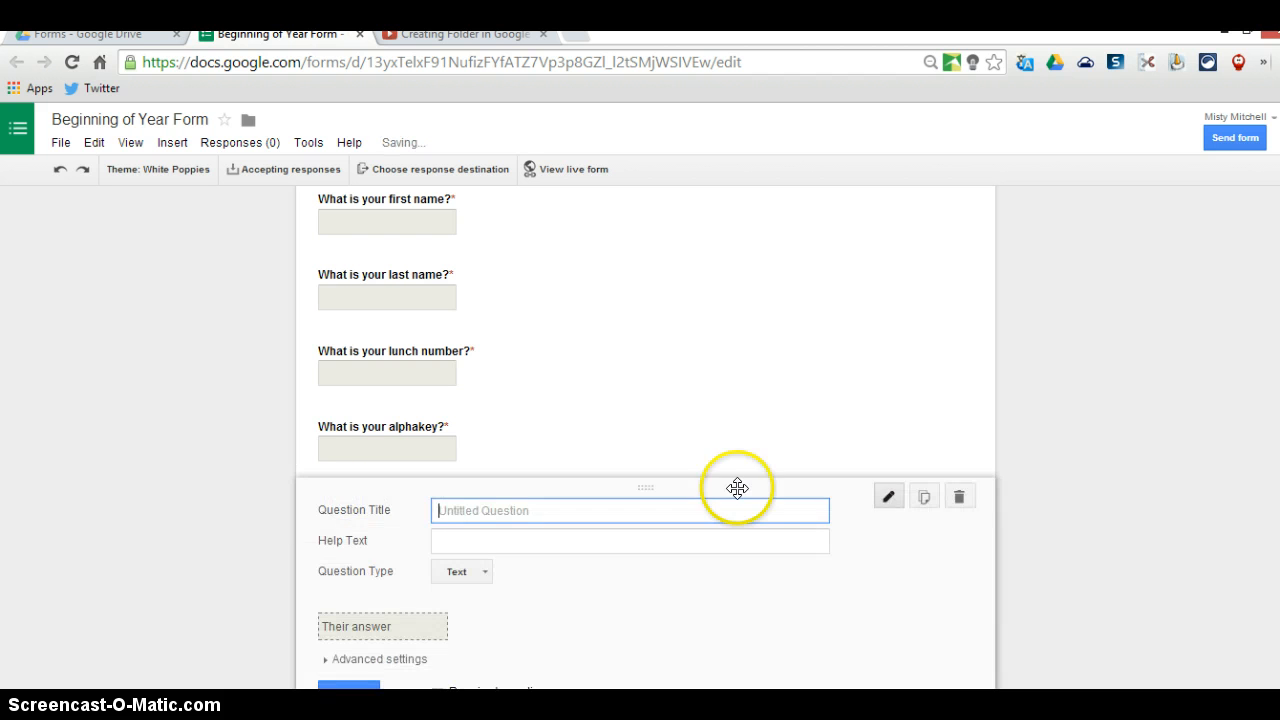
scroll(1036, 453, down, 2)
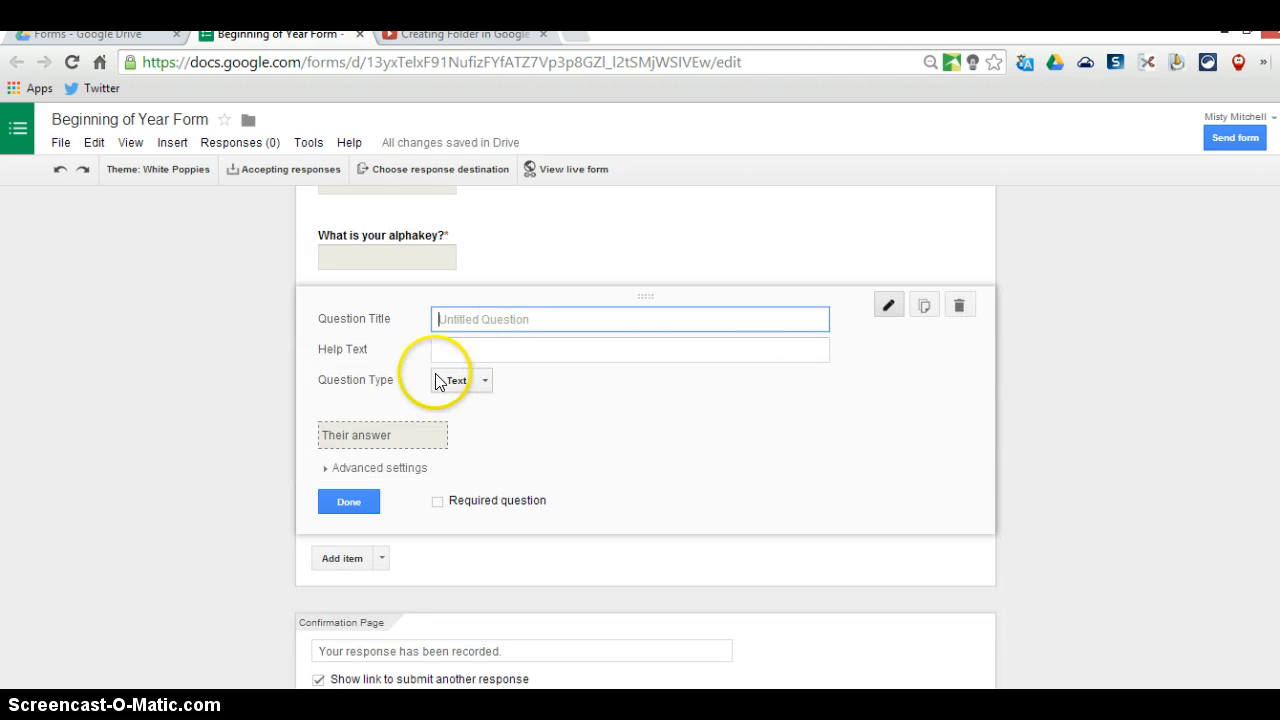
click(476, 382)
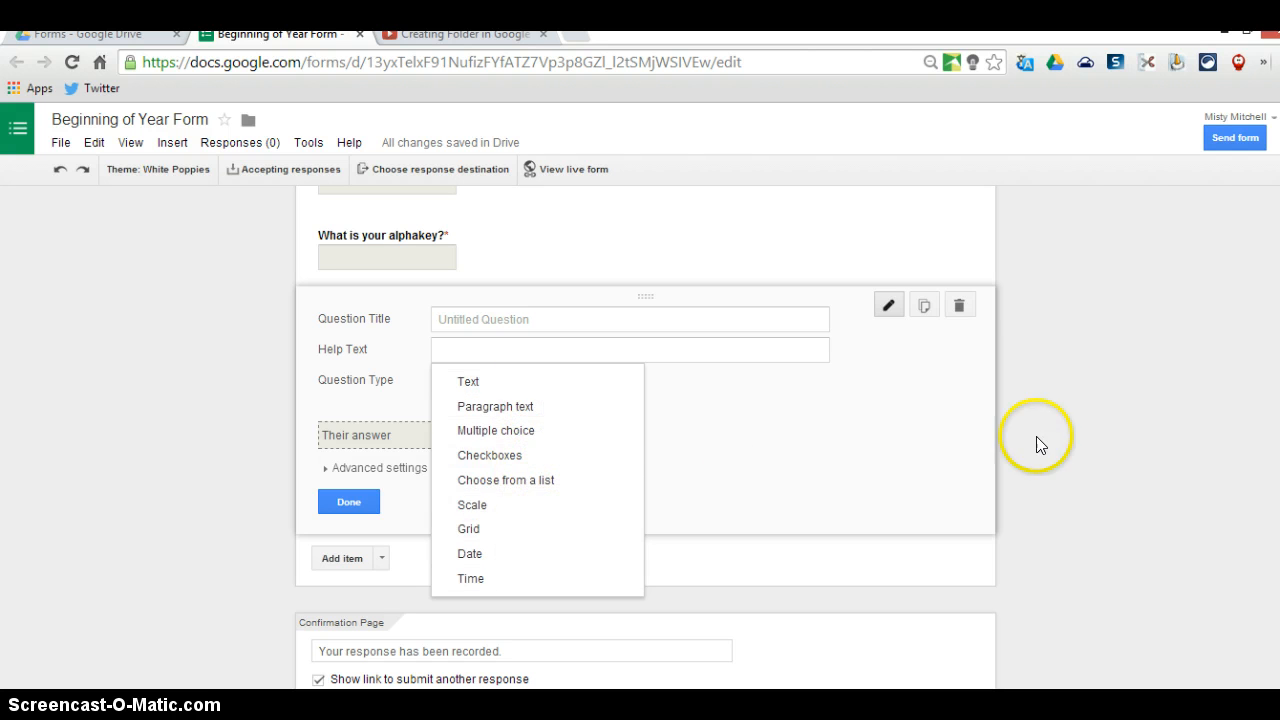
click(1065, 408)
Step: Expand the untitled question's advanced settings to examine the data validation options, and collapse them
click(405, 465)
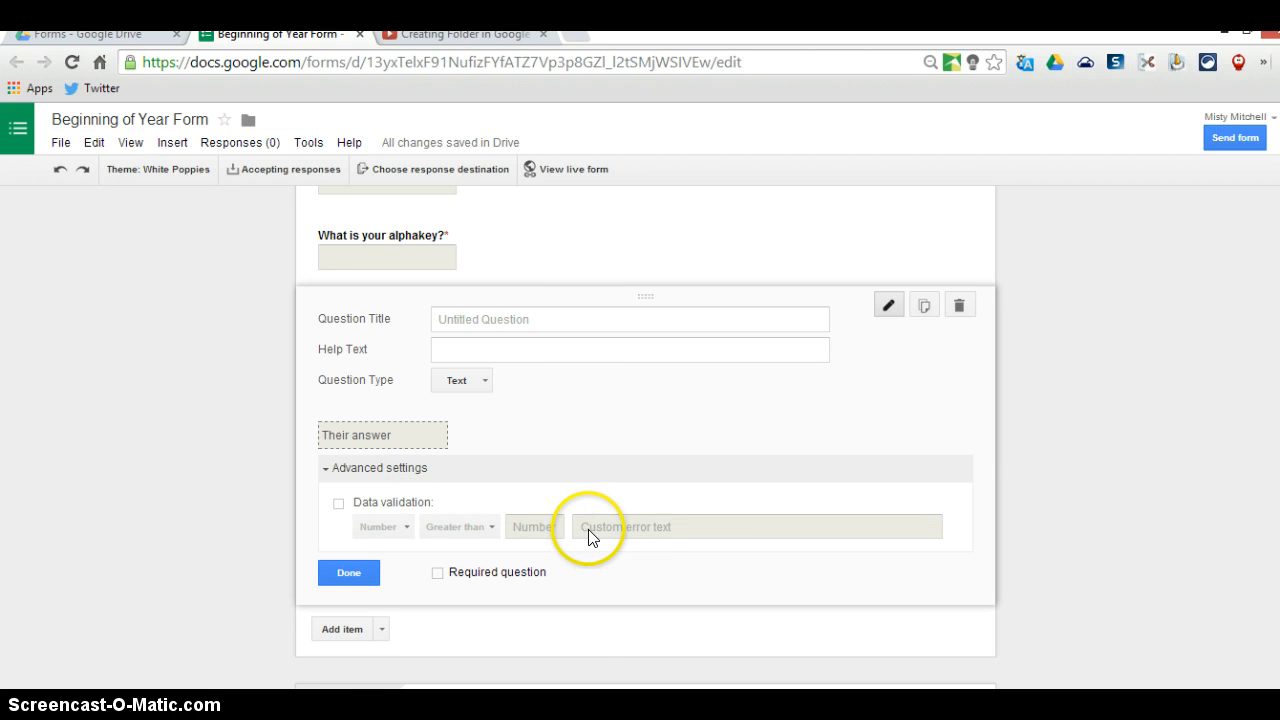
click(496, 478)
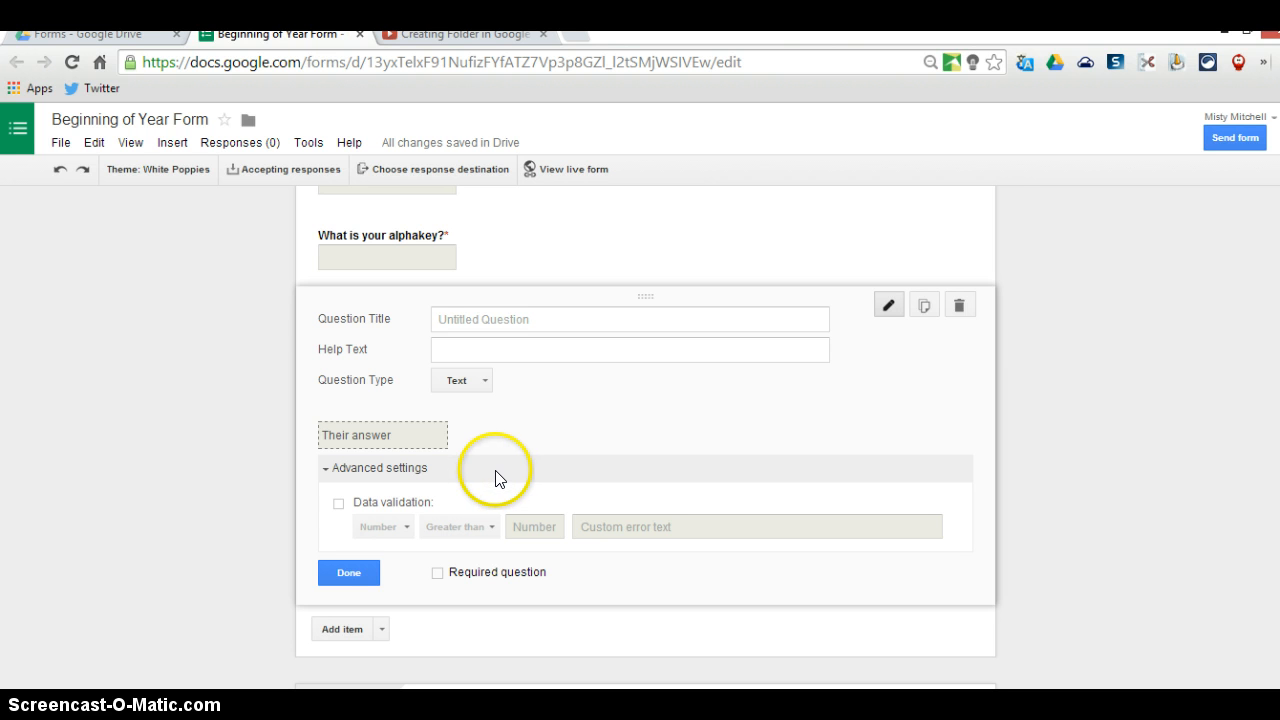
click(239, 551)
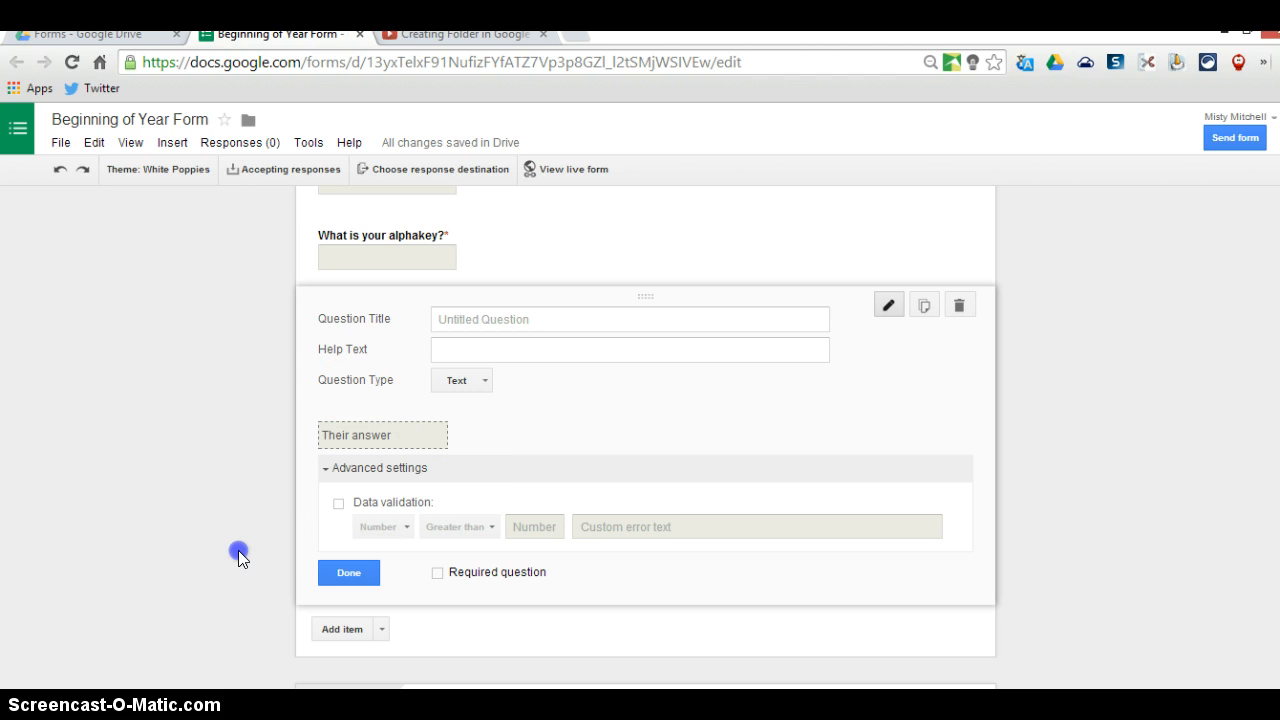
click(323, 470)
Step: Change the untitled question's type to Multiple choice and enable "Go to page based on answer"
click(487, 386)
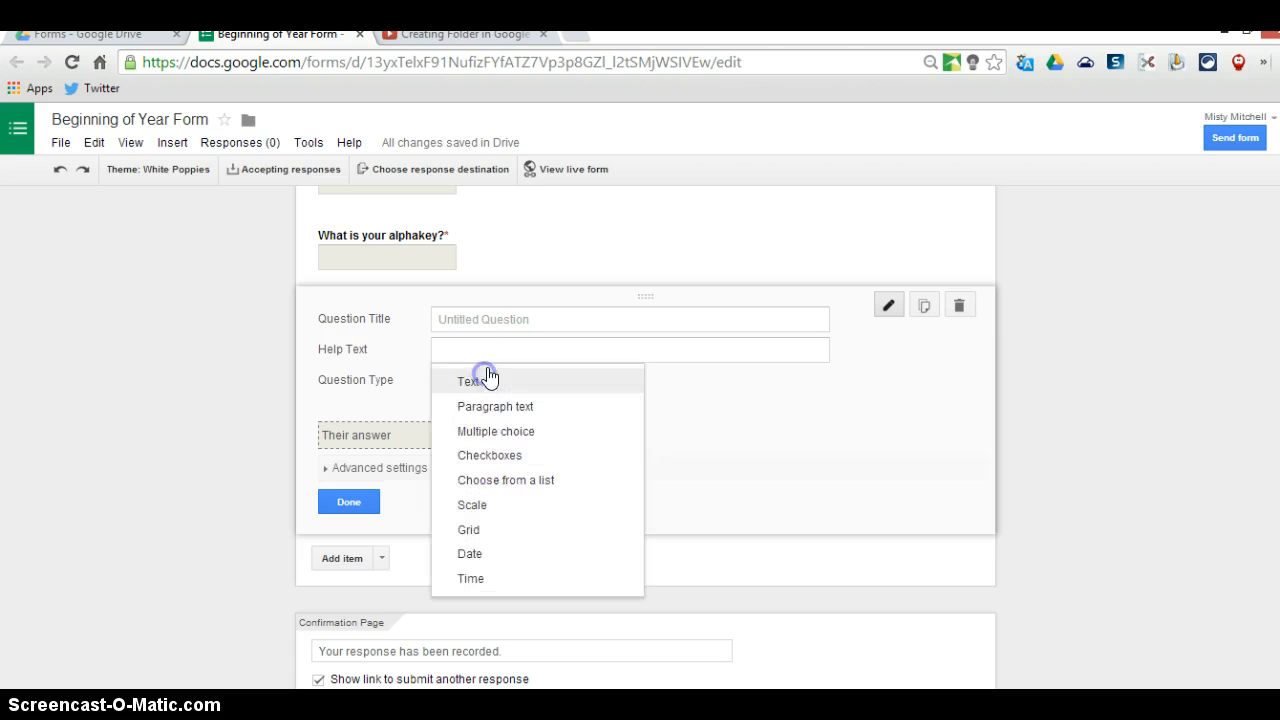
click(490, 438)
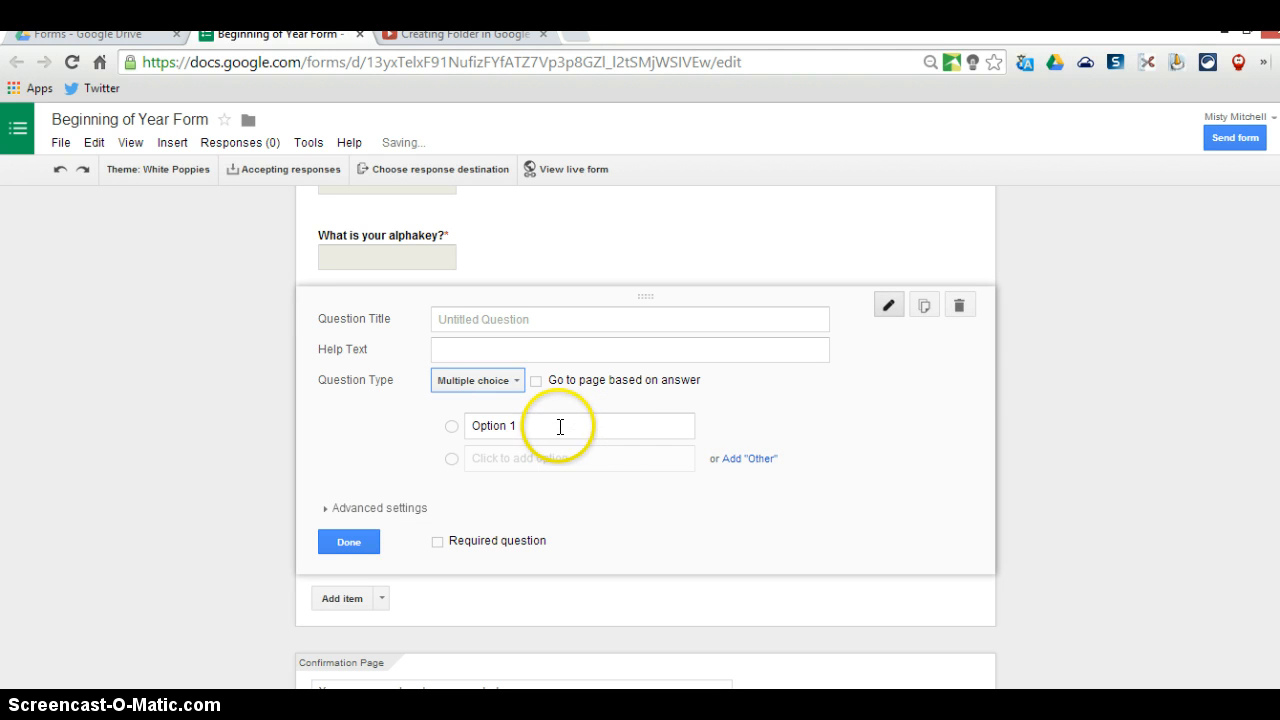
click(562, 427)
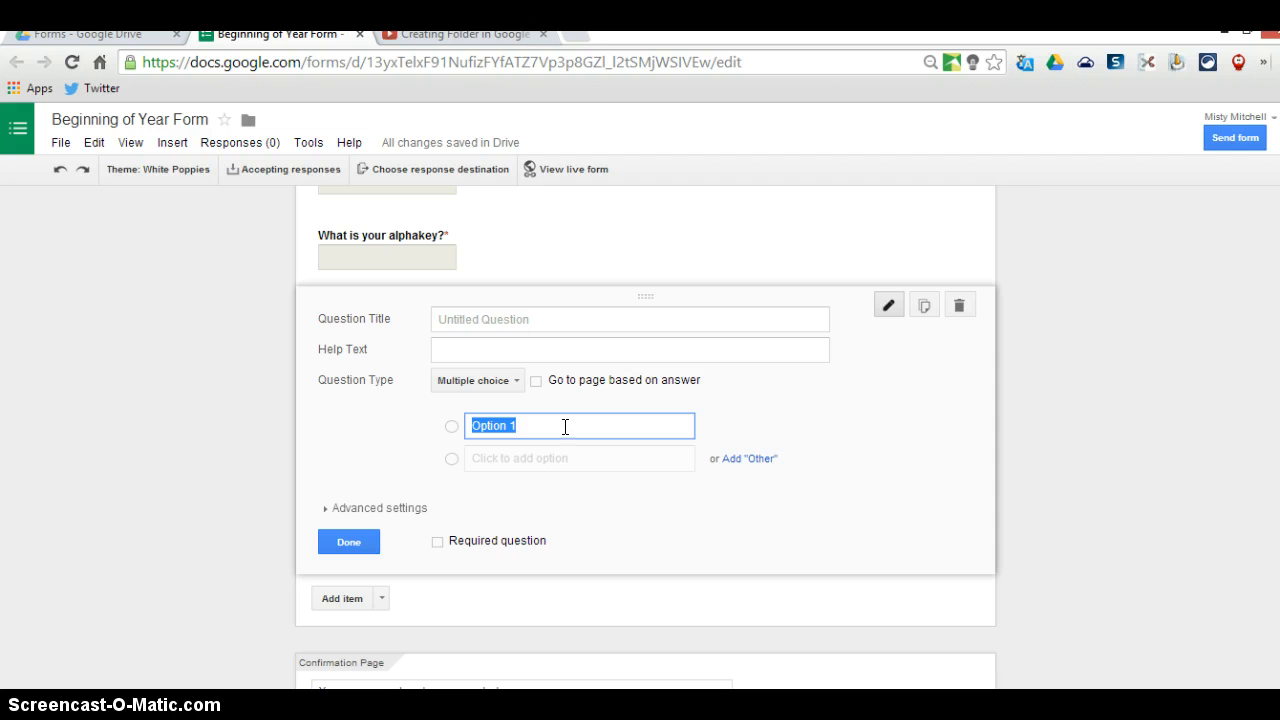
click(568, 453)
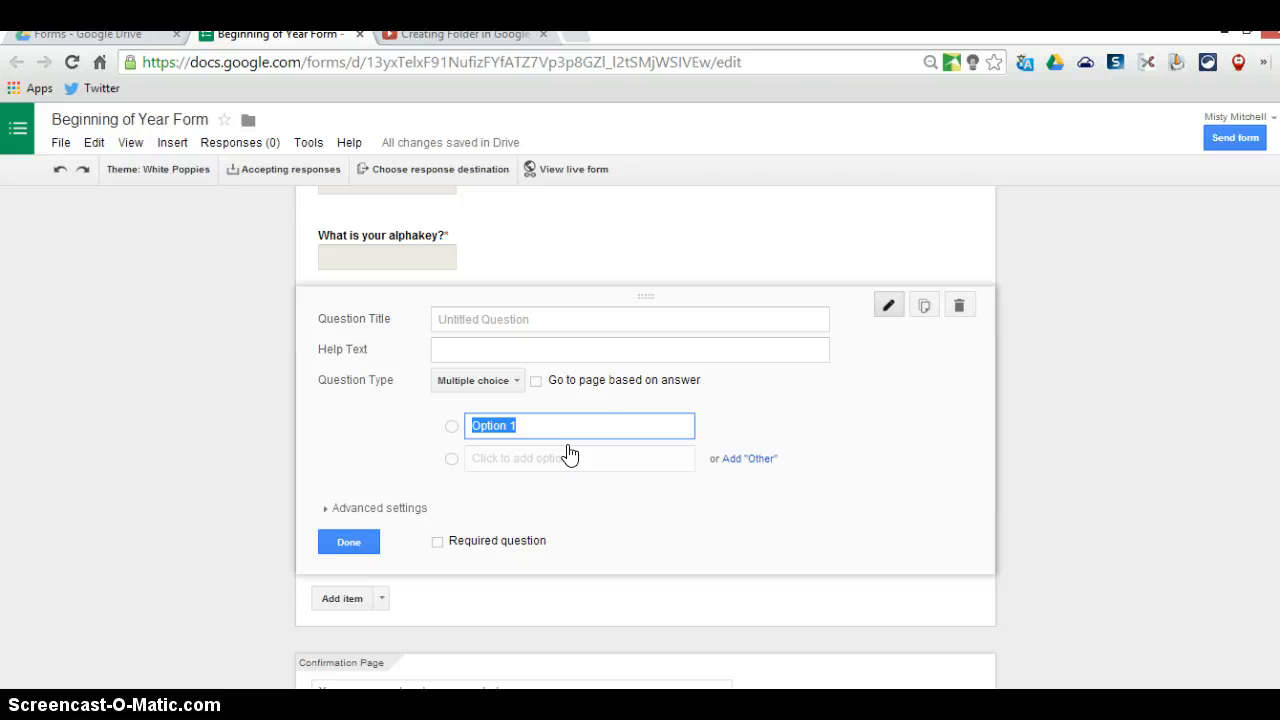
click(536, 381)
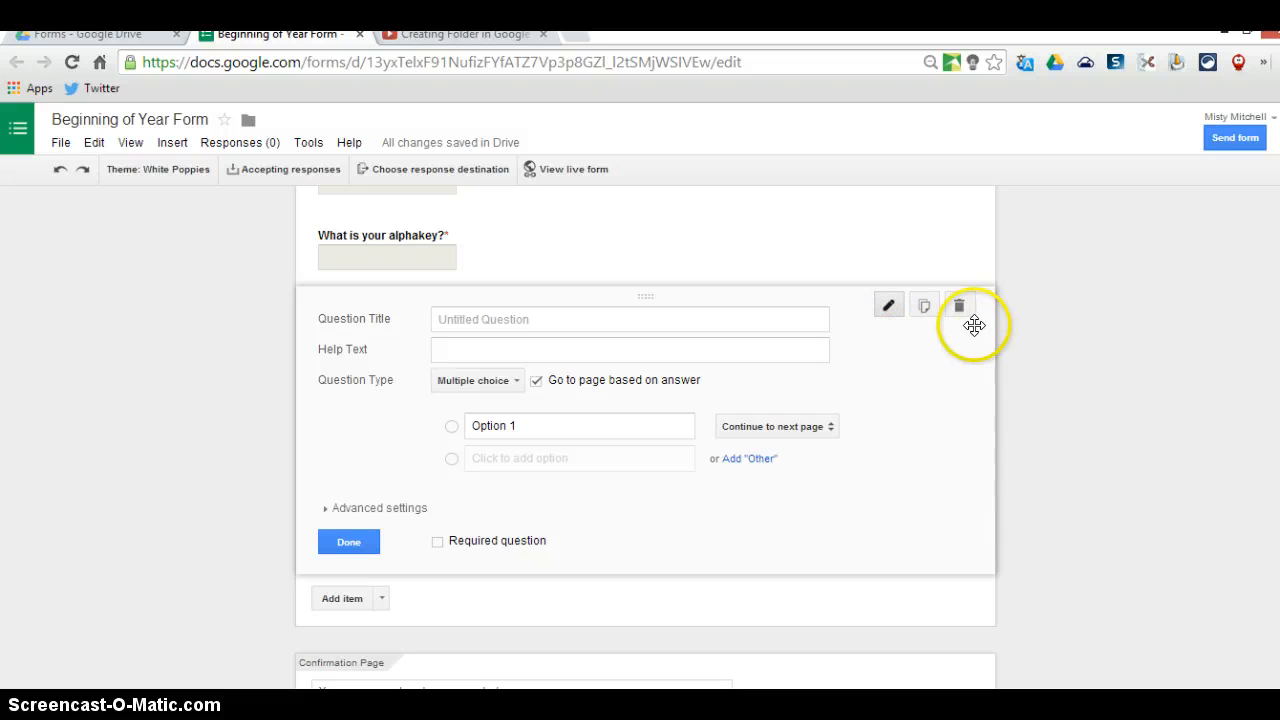
click(1062, 356)
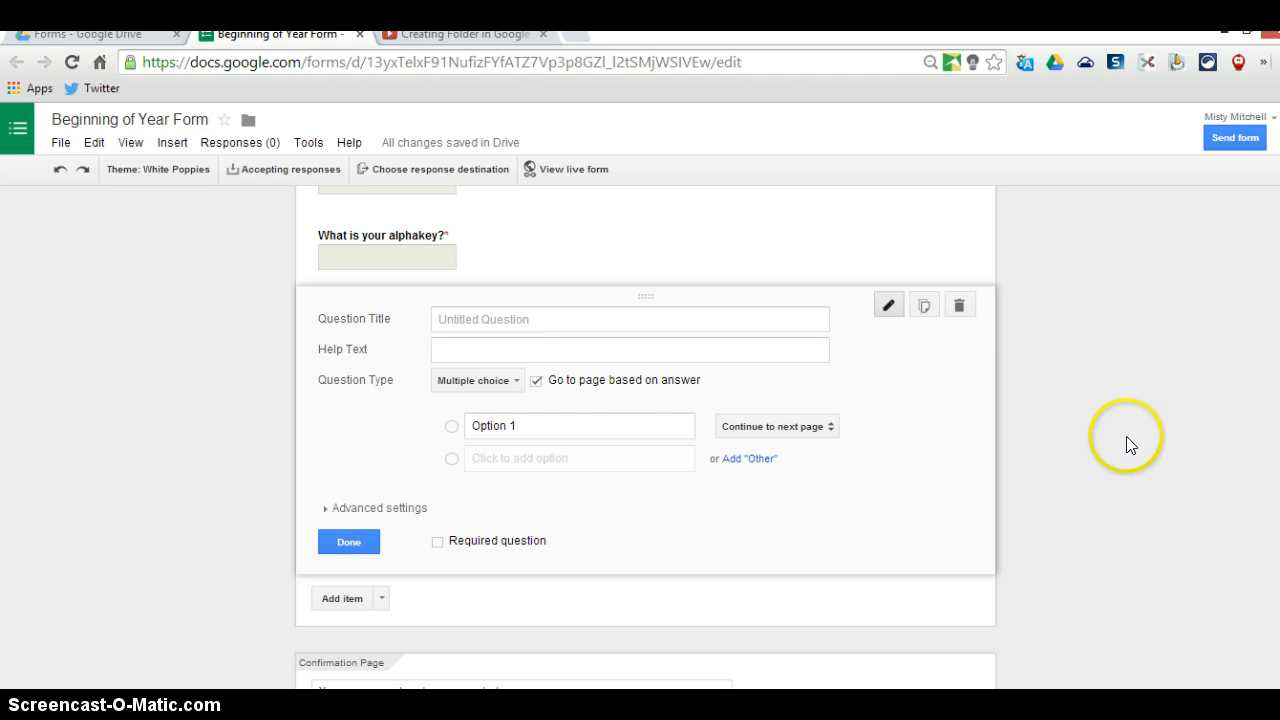
Step: Delete the untitled multiple choice question below the alphakey question
scroll(700, 388, up, 4)
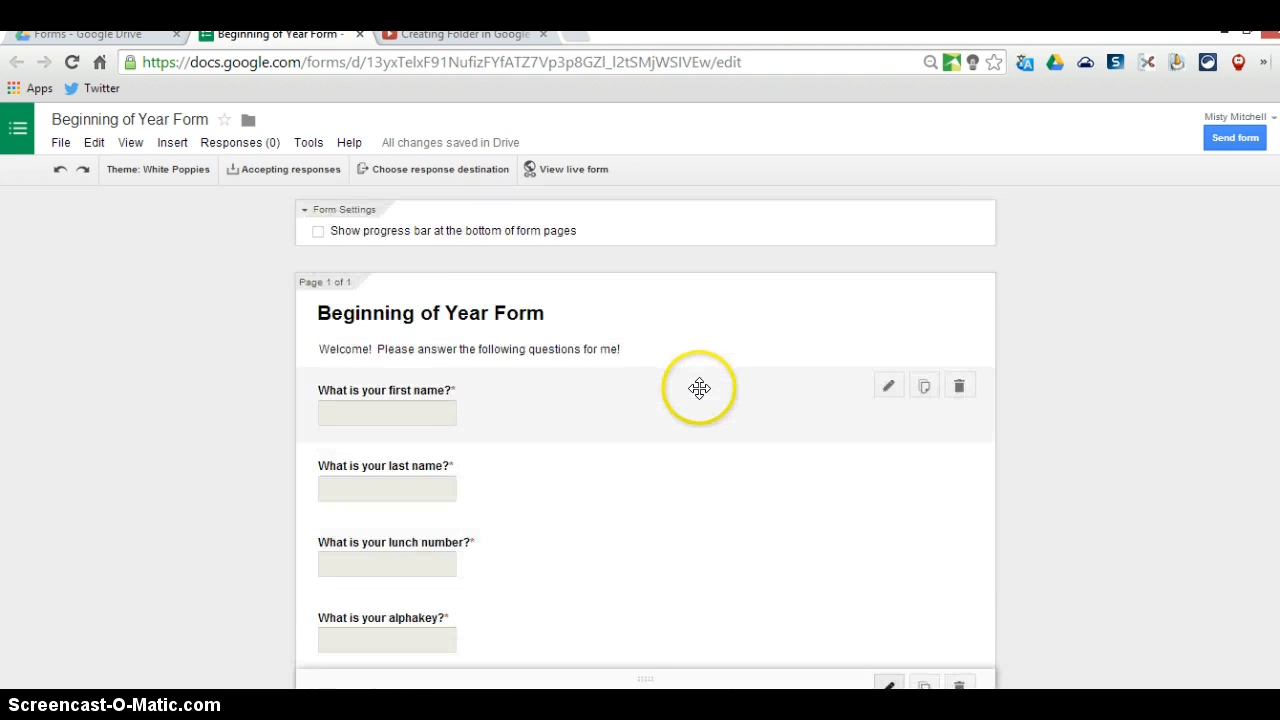
scroll(702, 396, down, 5)
scroll(700, 390, up, 3)
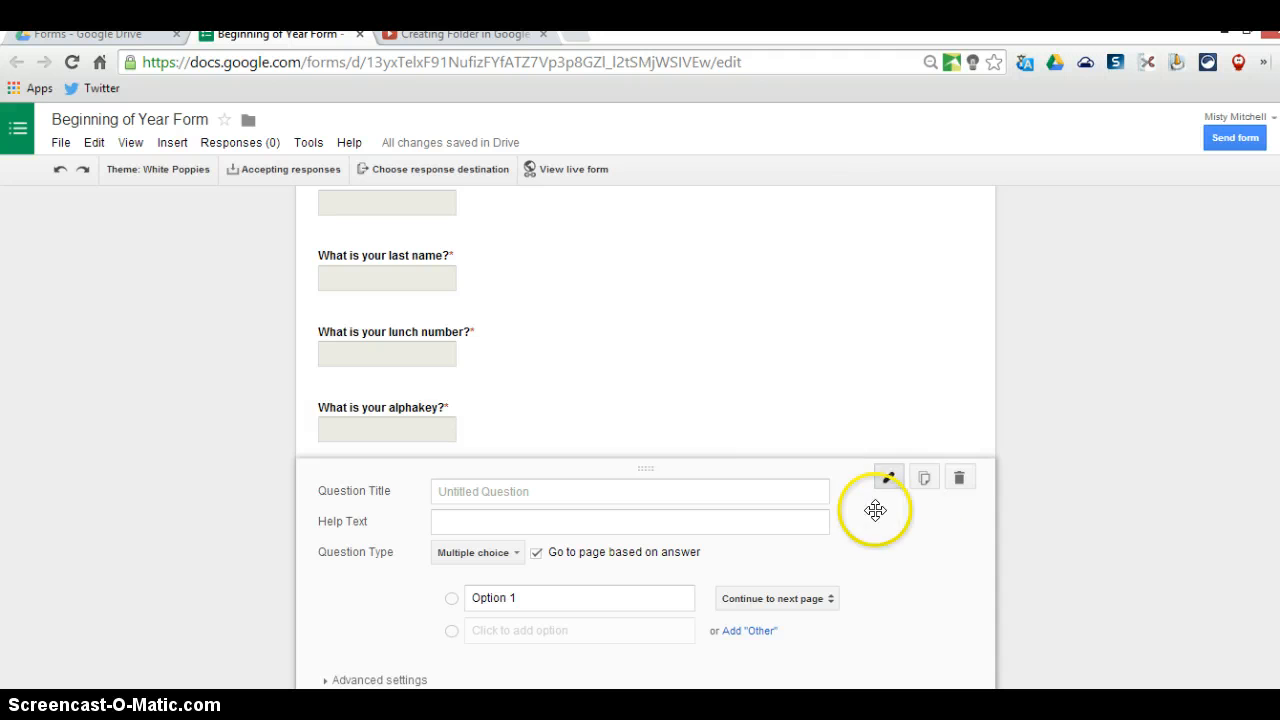
click(959, 481)
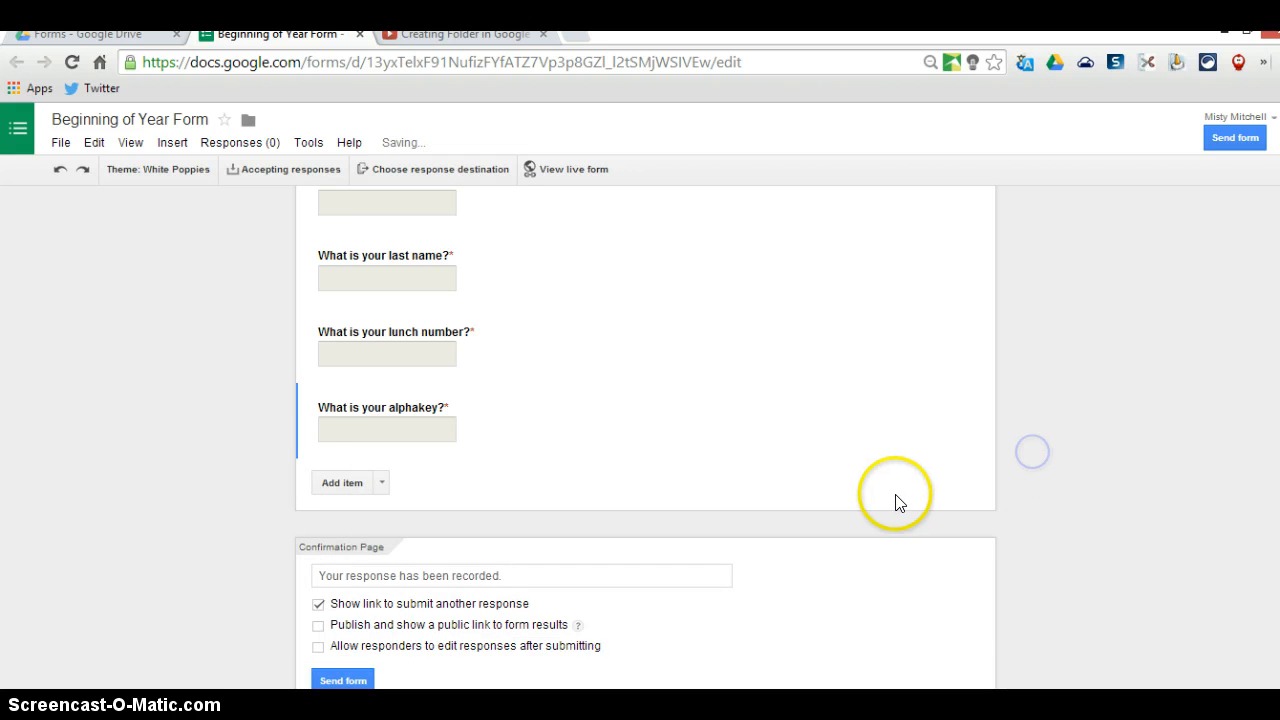
Step: Open the first name question for editing and close it without making changes
scroll(894, 503, up, 2)
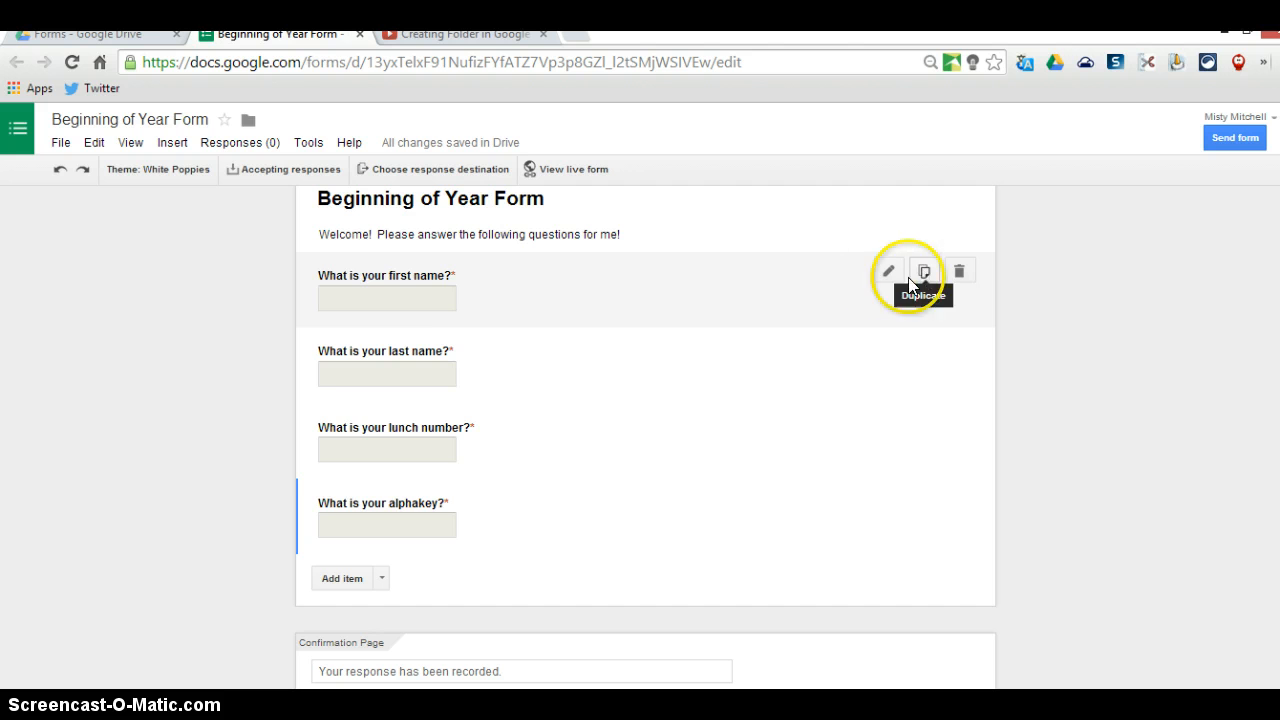
click(888, 276)
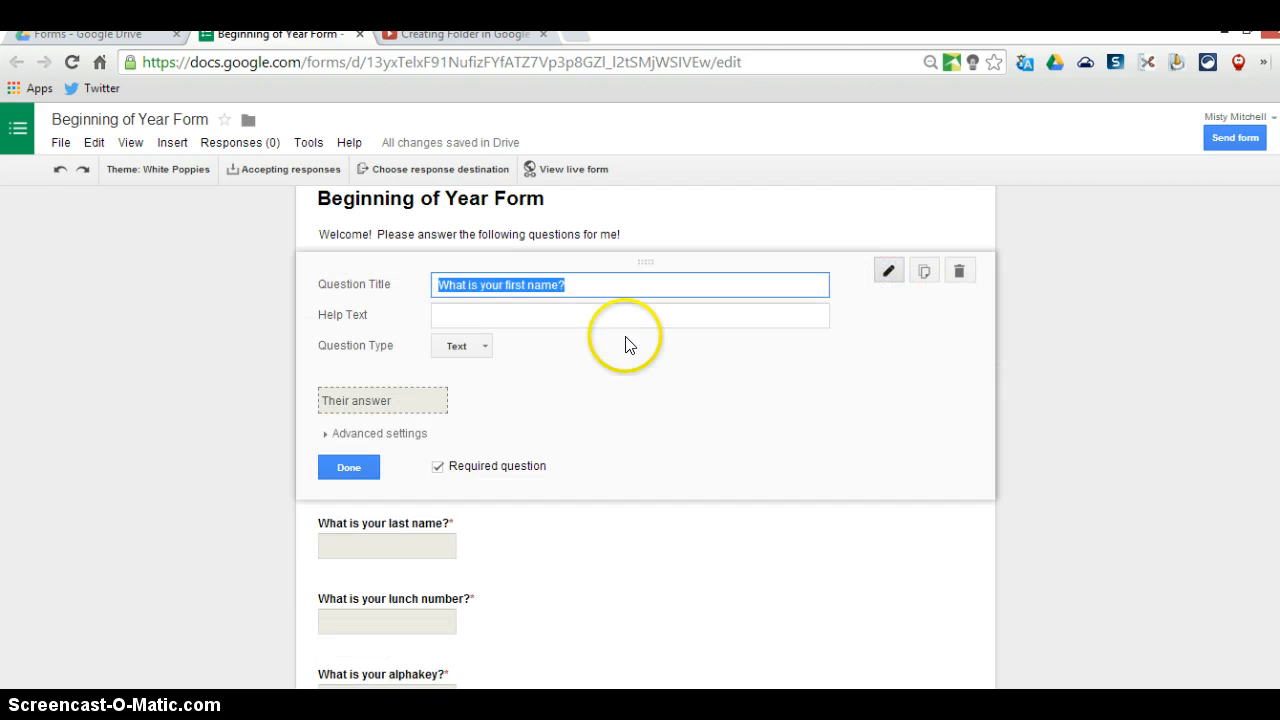
click(999, 332)
click(366, 470)
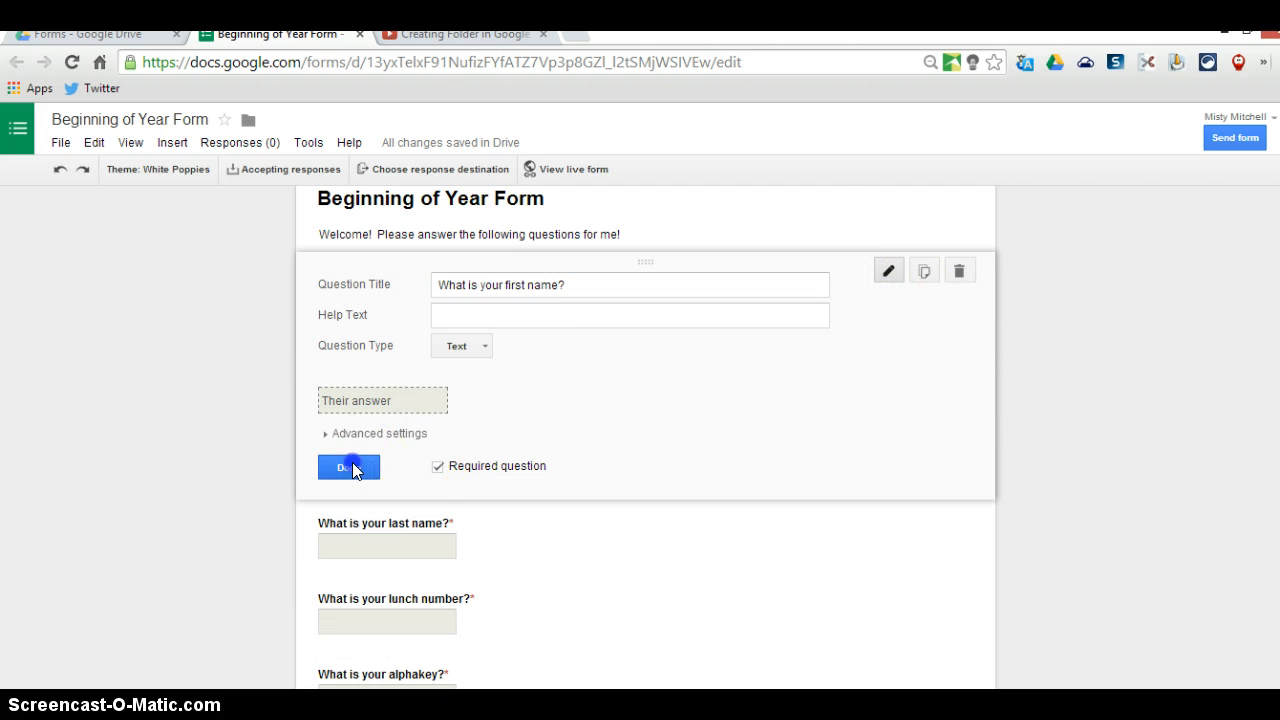
Step: Move the last name question above the first name question and preview the live form, returning to the editor
scroll(648, 360, up, 2)
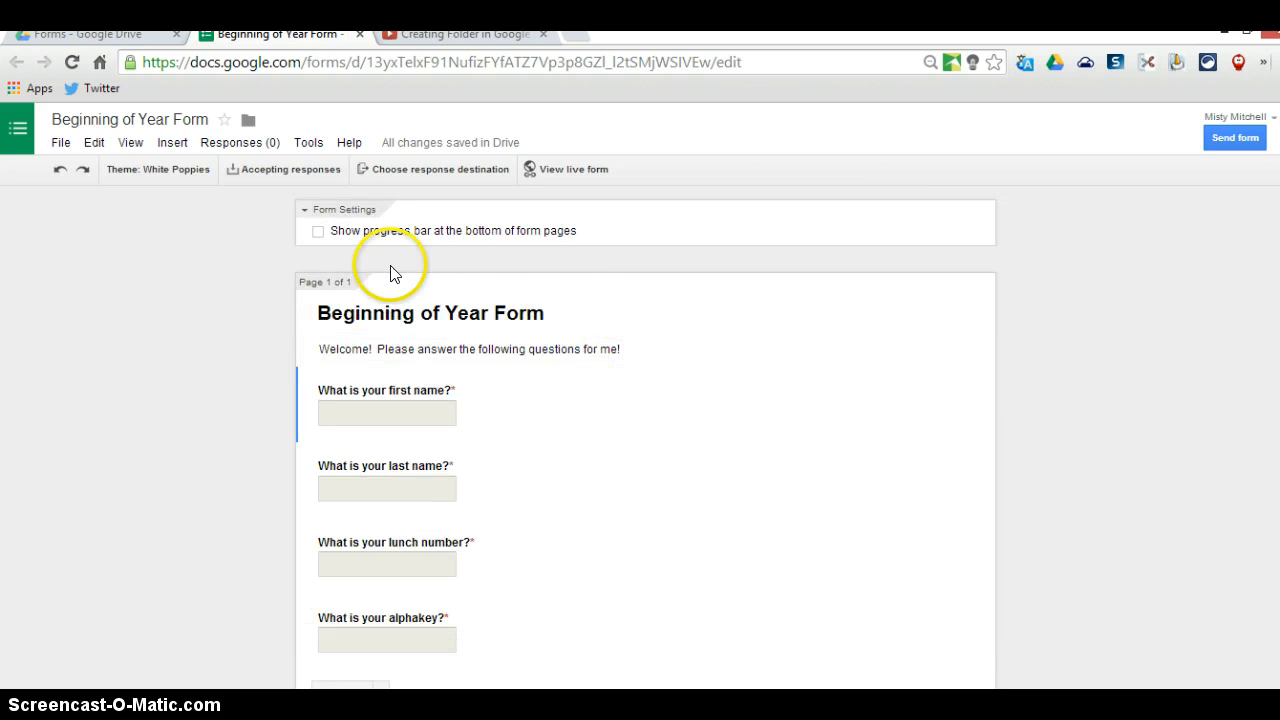
scroll(391, 274, down, 1)
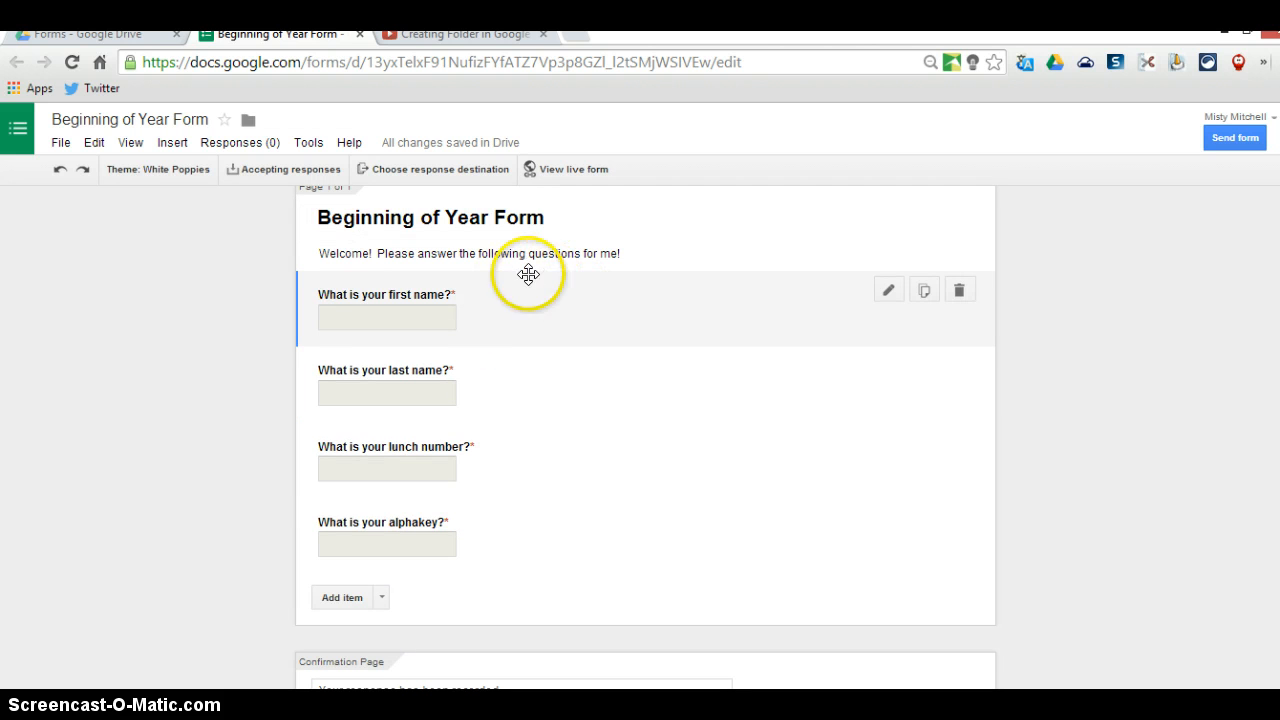
scroll(588, 318, up, 1)
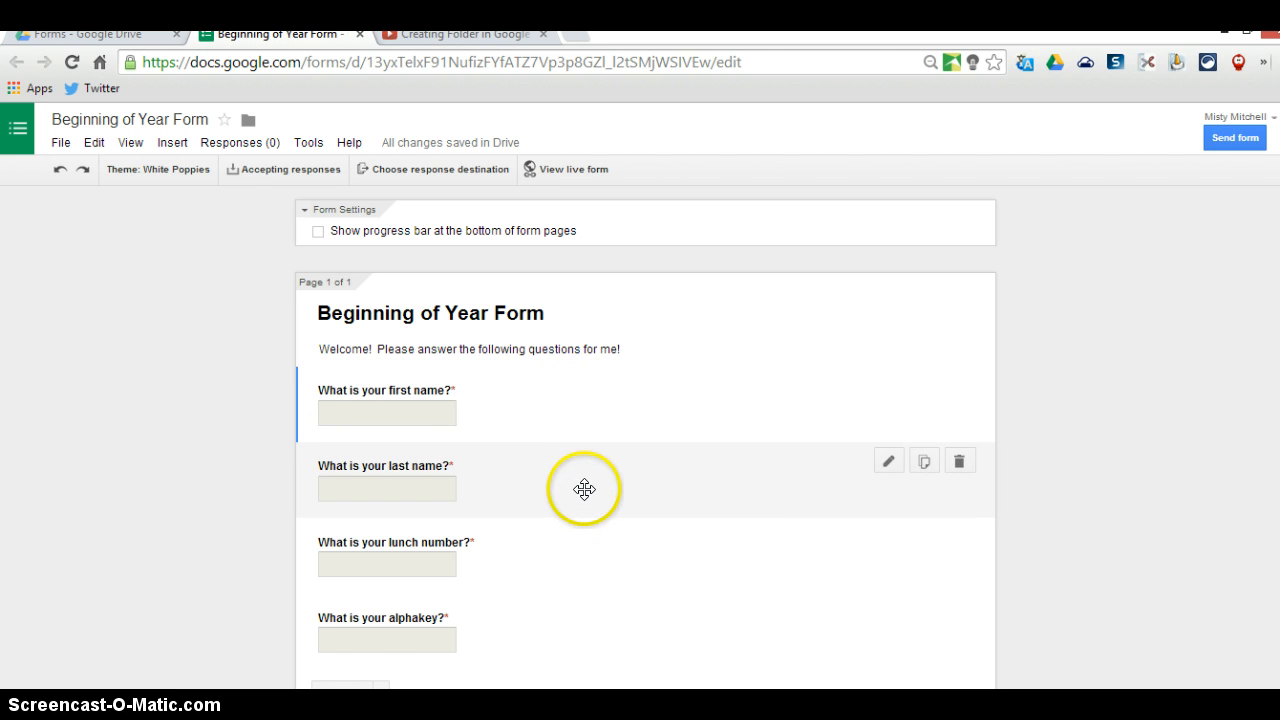
drag(584, 489, 588, 392)
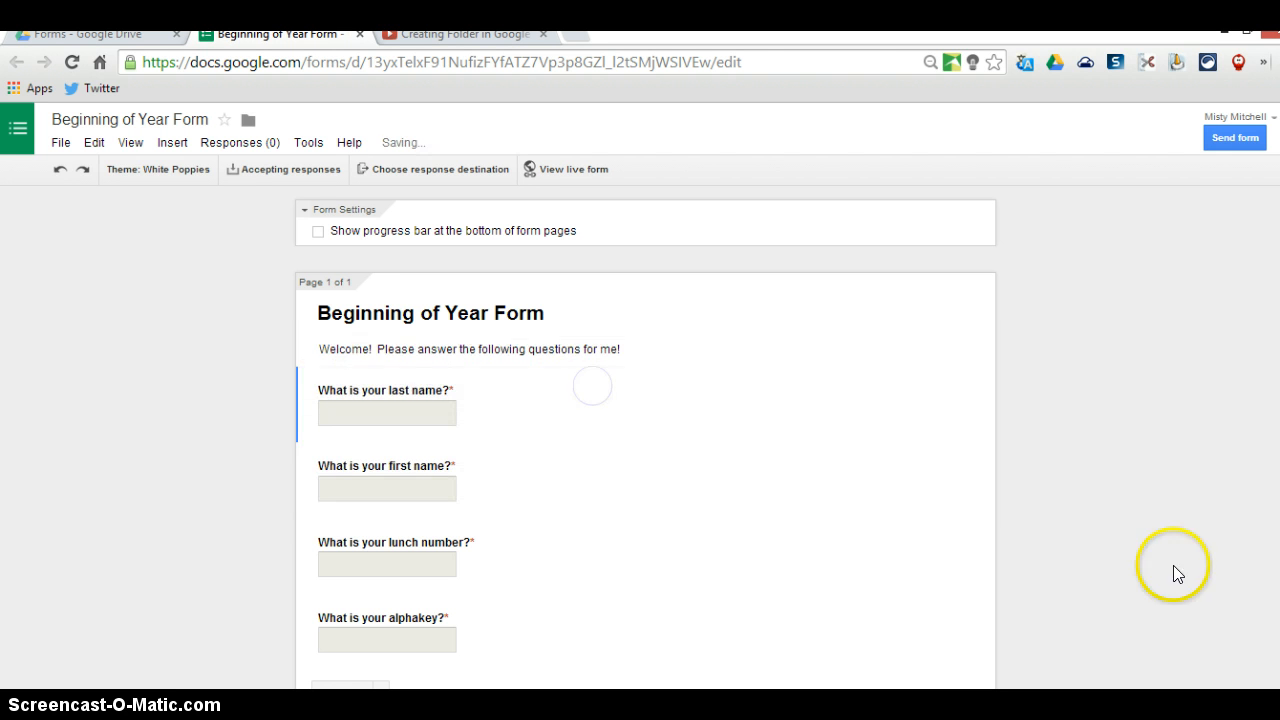
scroll(1135, 543, down, 1)
scroll(1135, 543, up, 1)
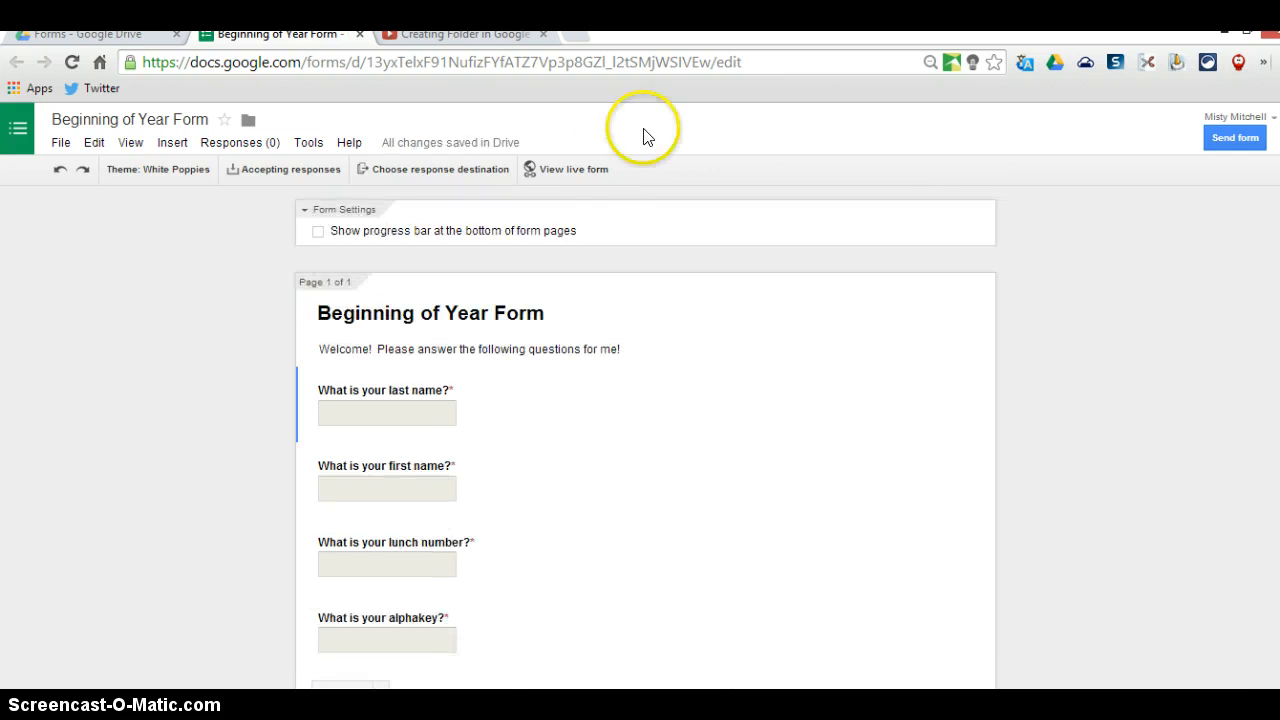
click(557, 171)
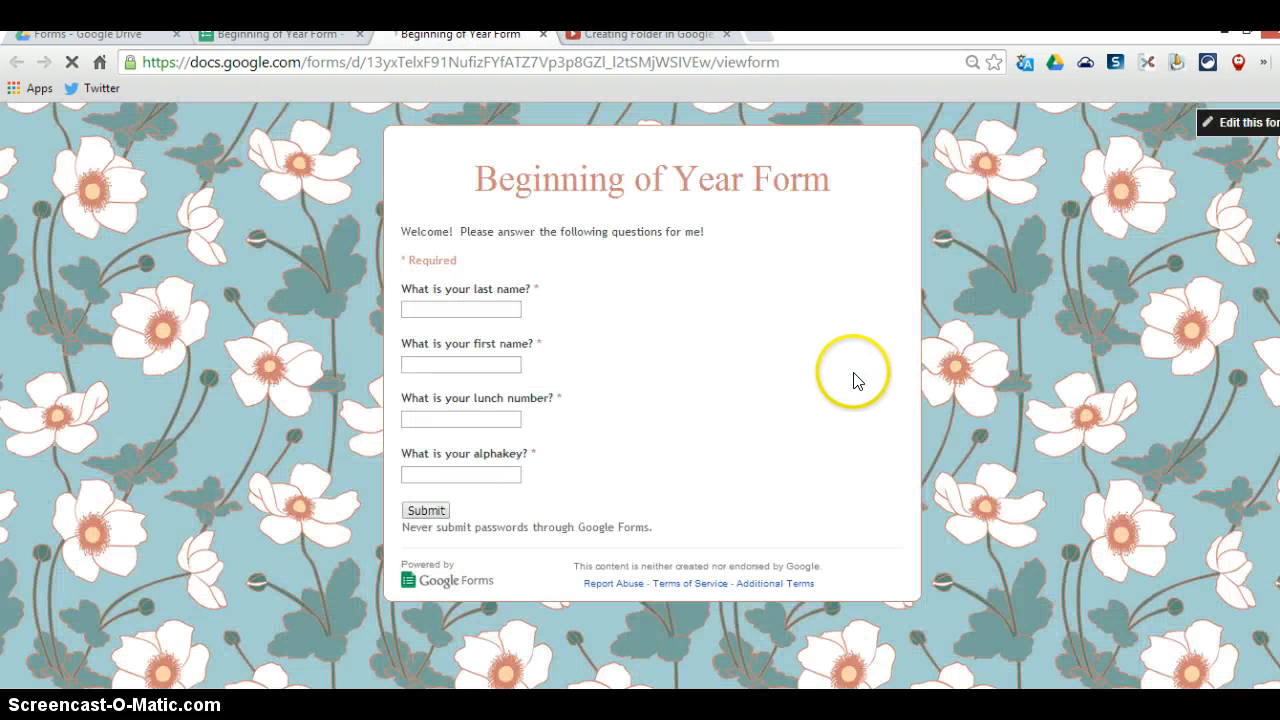
click(543, 35)
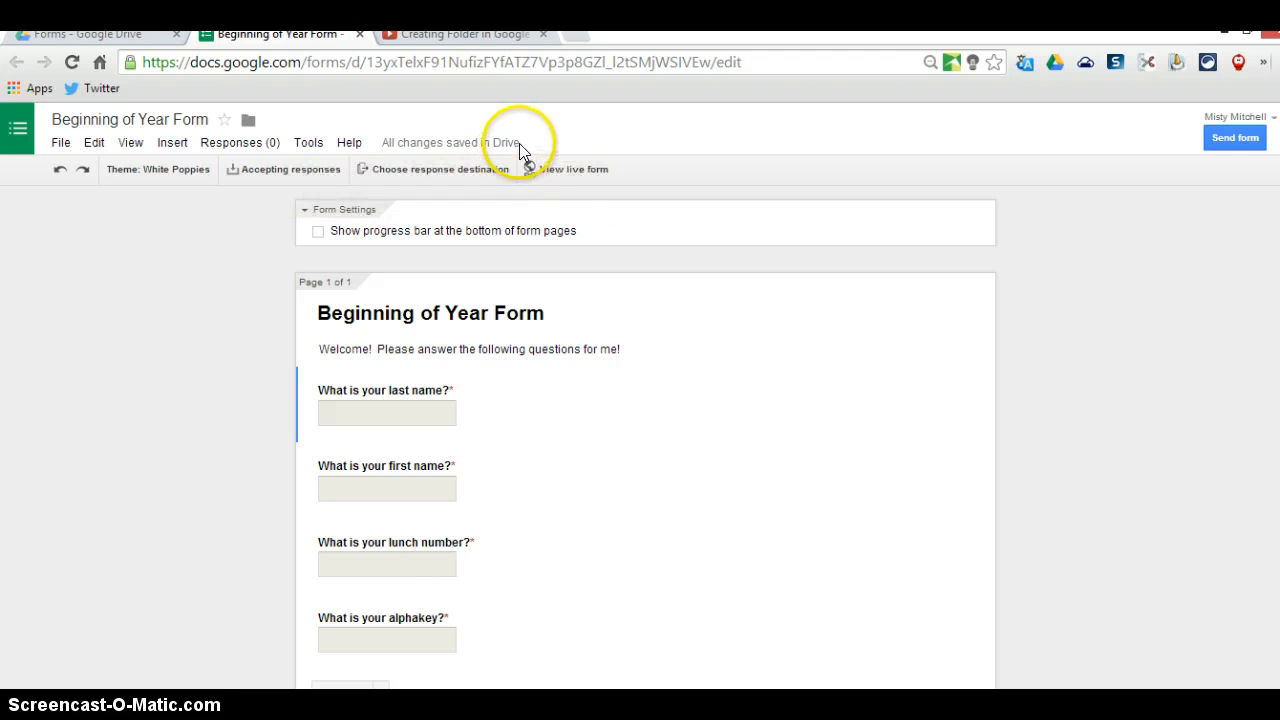
Step: Close the form editor and reopen Beginning of Year Form from the Forms folder in Google Drive
click(361, 35)
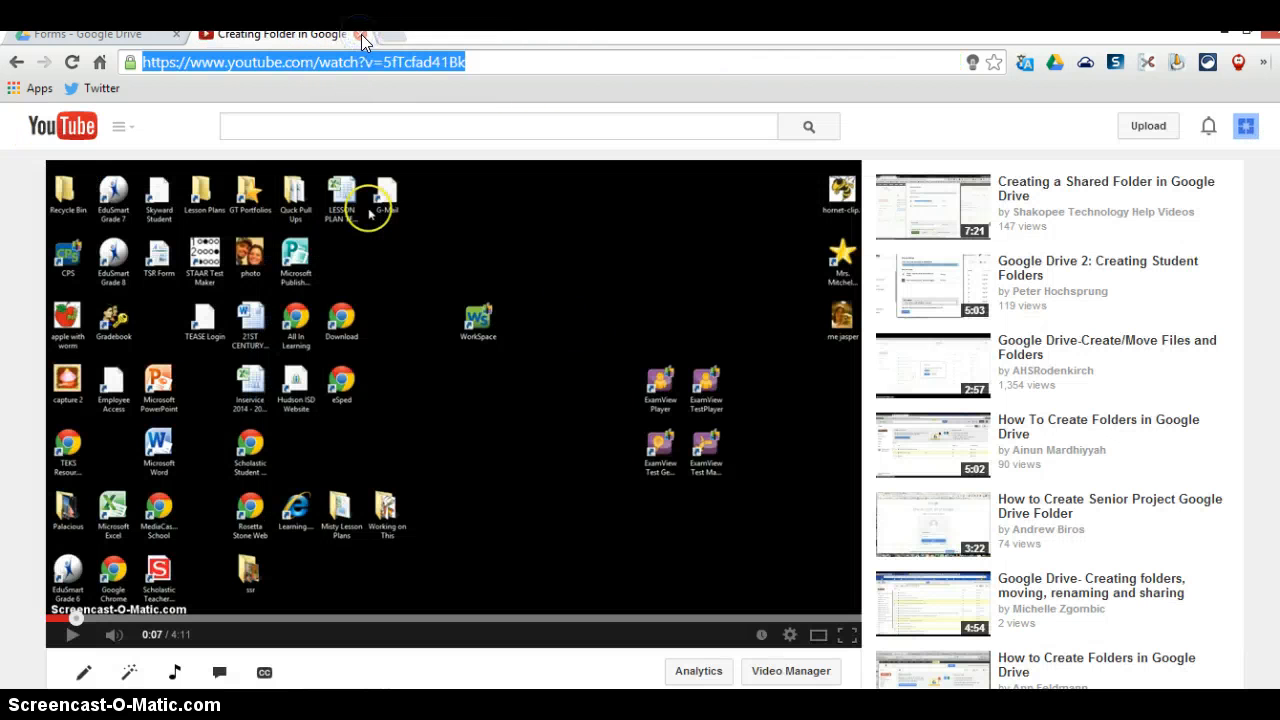
click(145, 34)
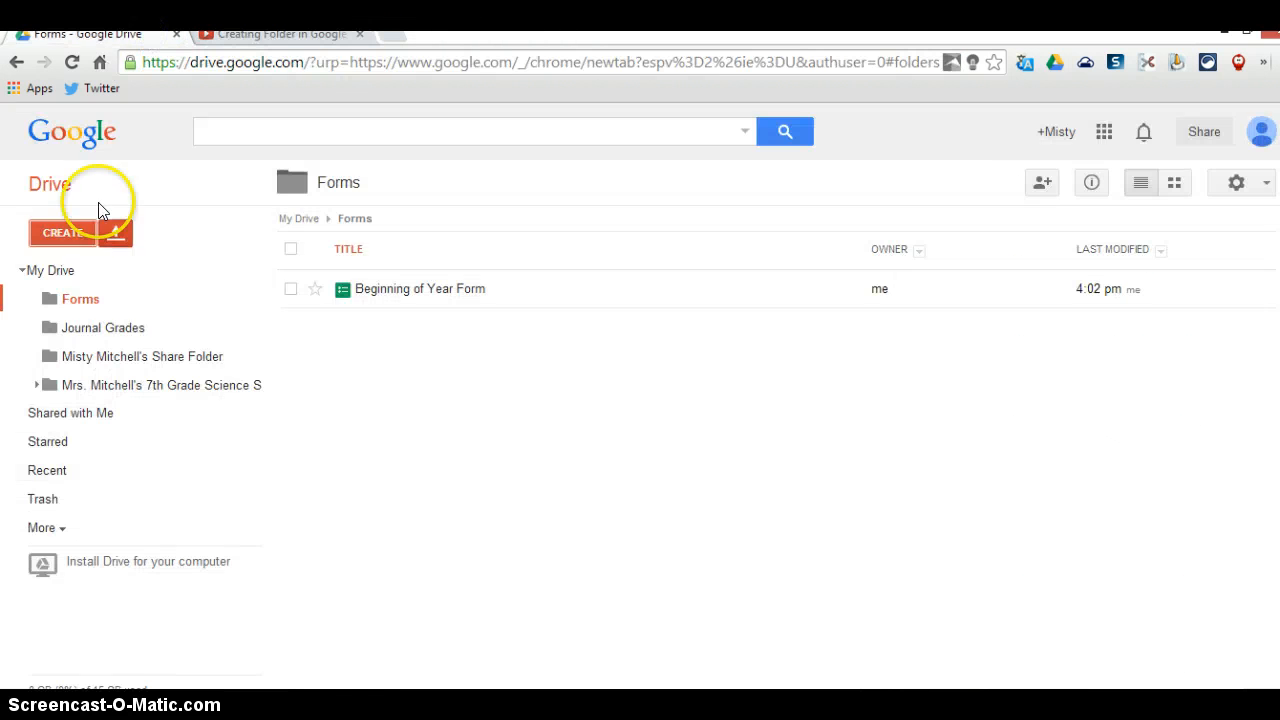
click(405, 292)
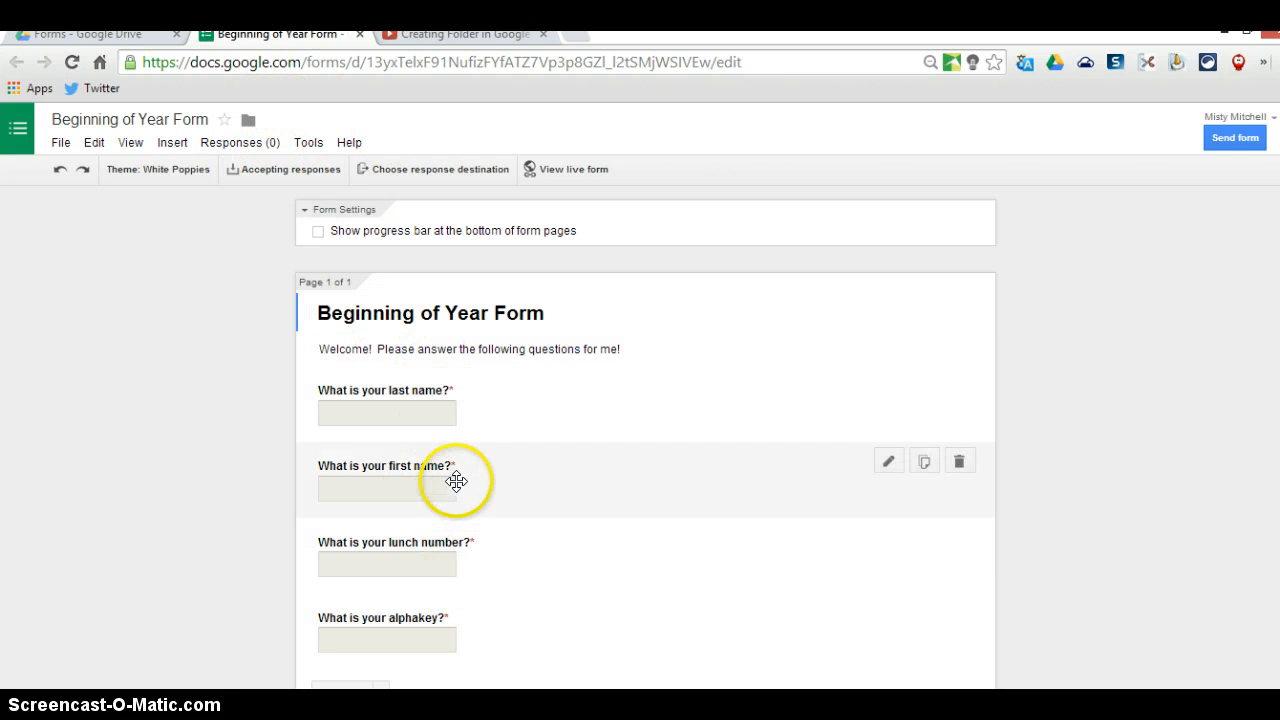
click(326, 50)
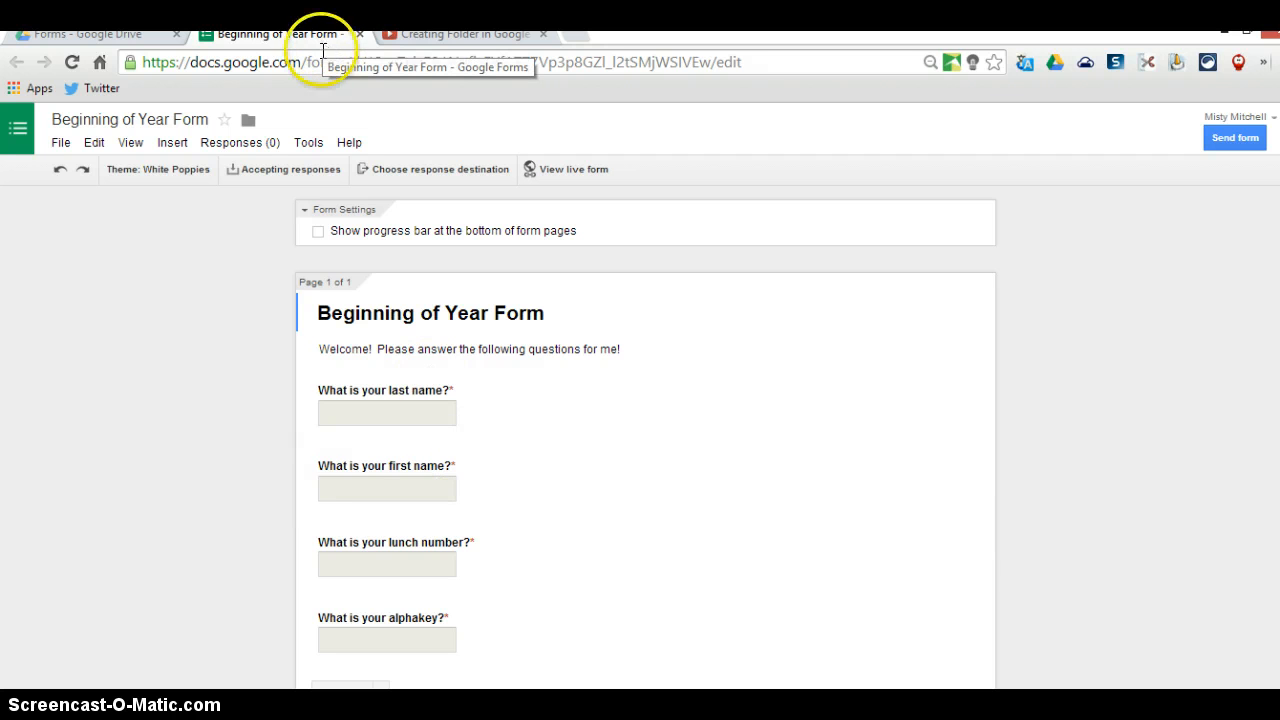
click(420, 180)
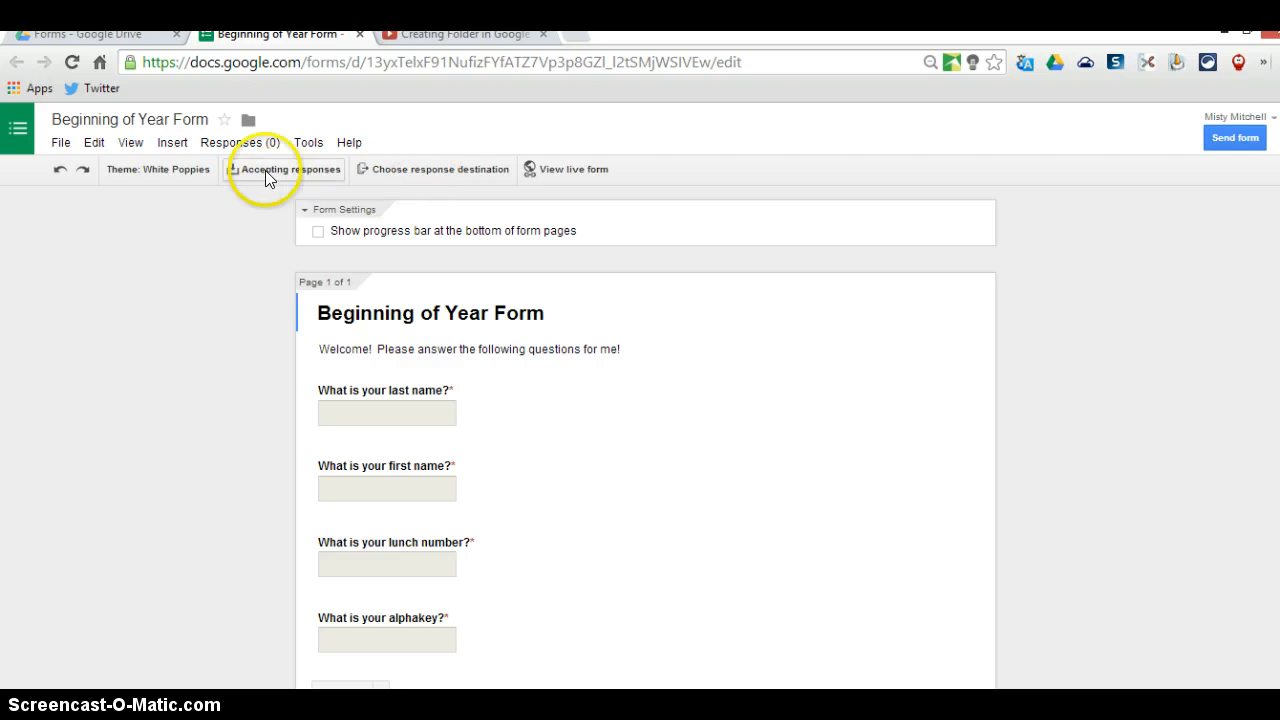
Step: Review the response destination options, highlight part of the new spreadsheet's name, and close them without creating a spreadsheet
click(396, 172)
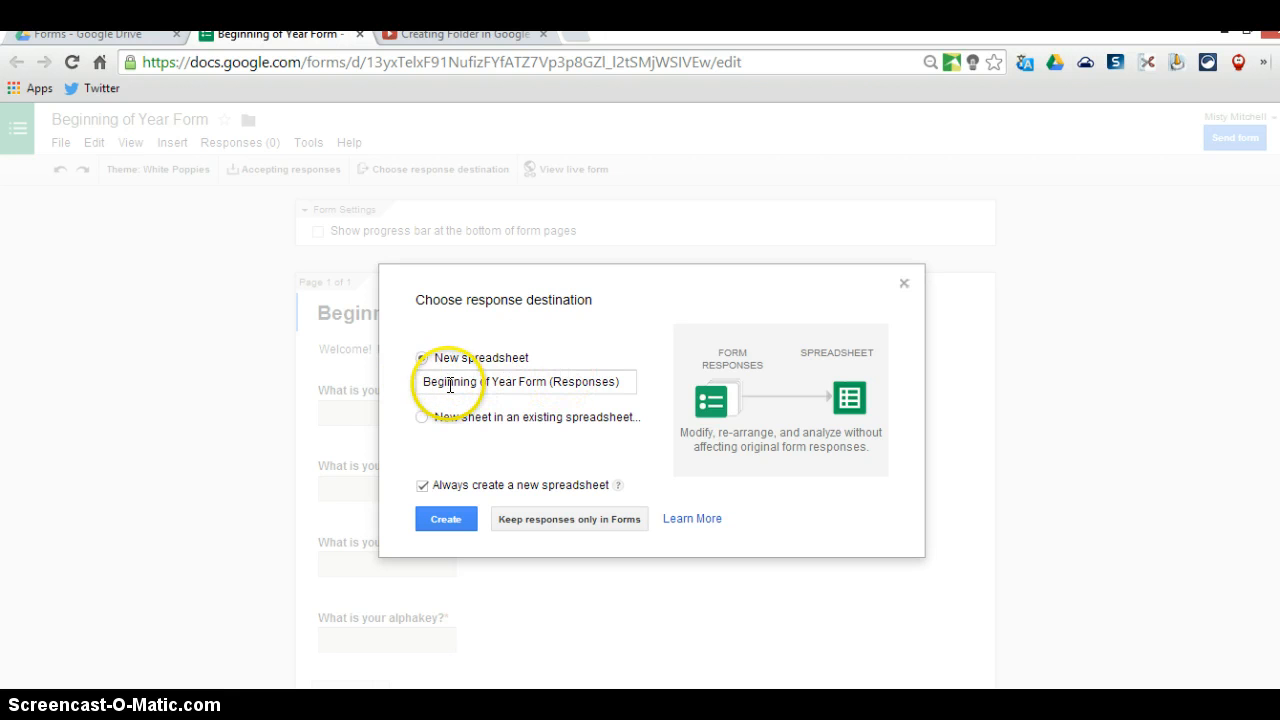
drag(424, 381, 611, 380)
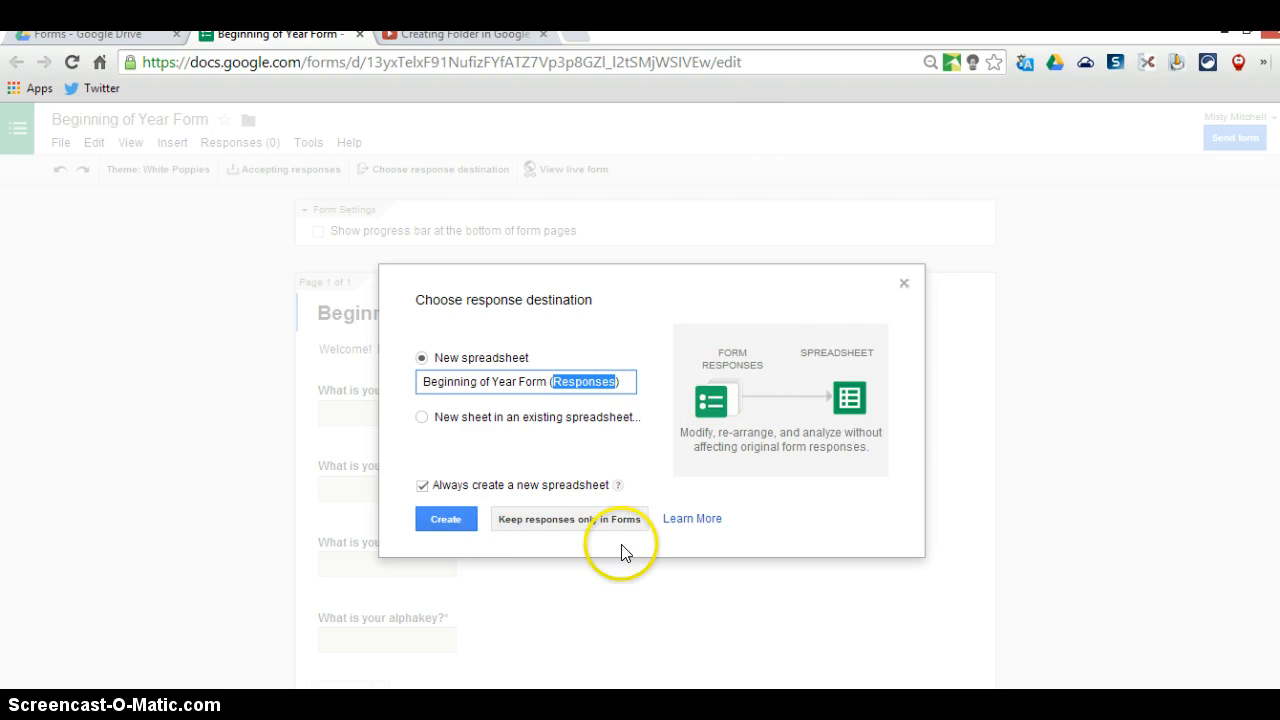
click(903, 283)
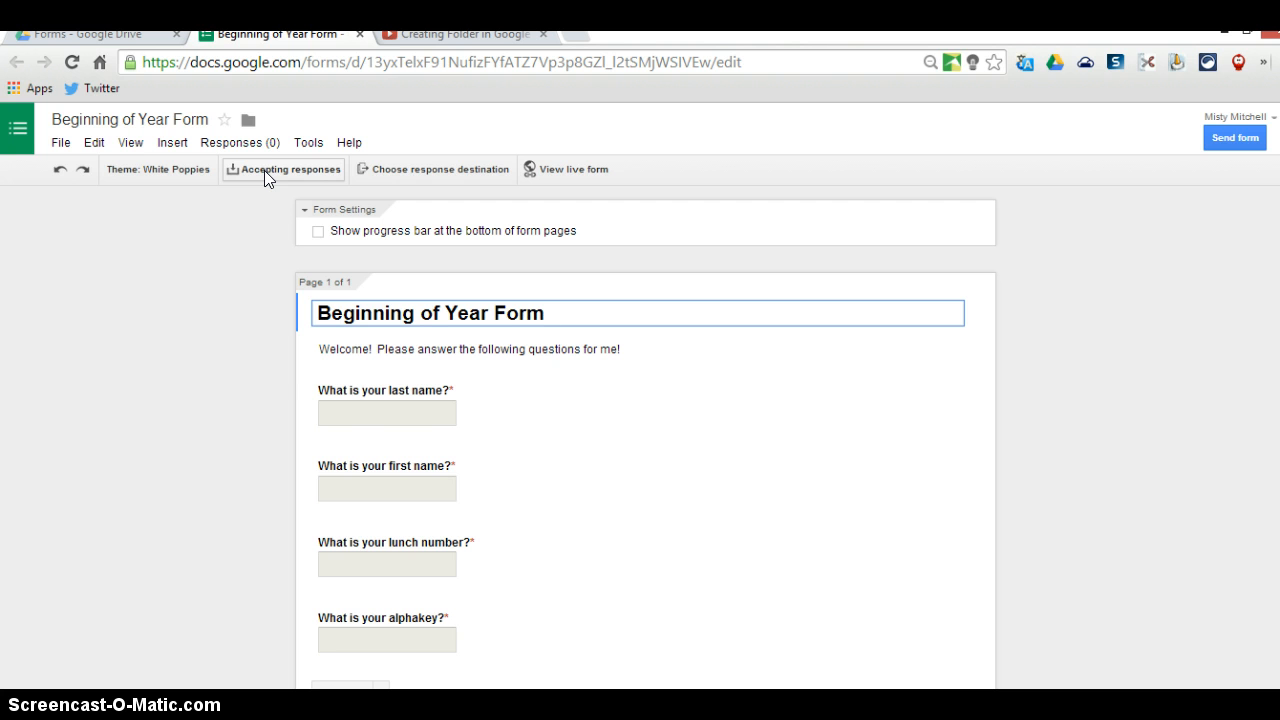
Step: Stop the Beginning of Year Form from accepting responses, and turn response acceptance back on
click(264, 170)
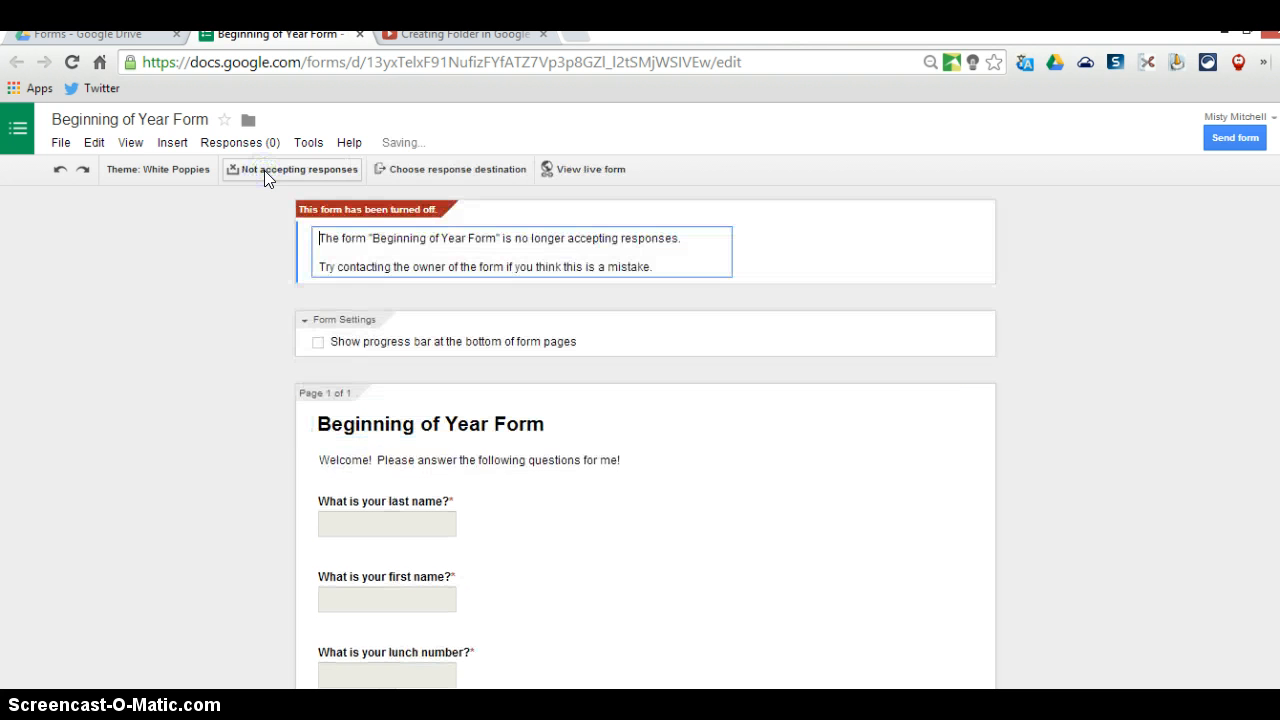
click(264, 170)
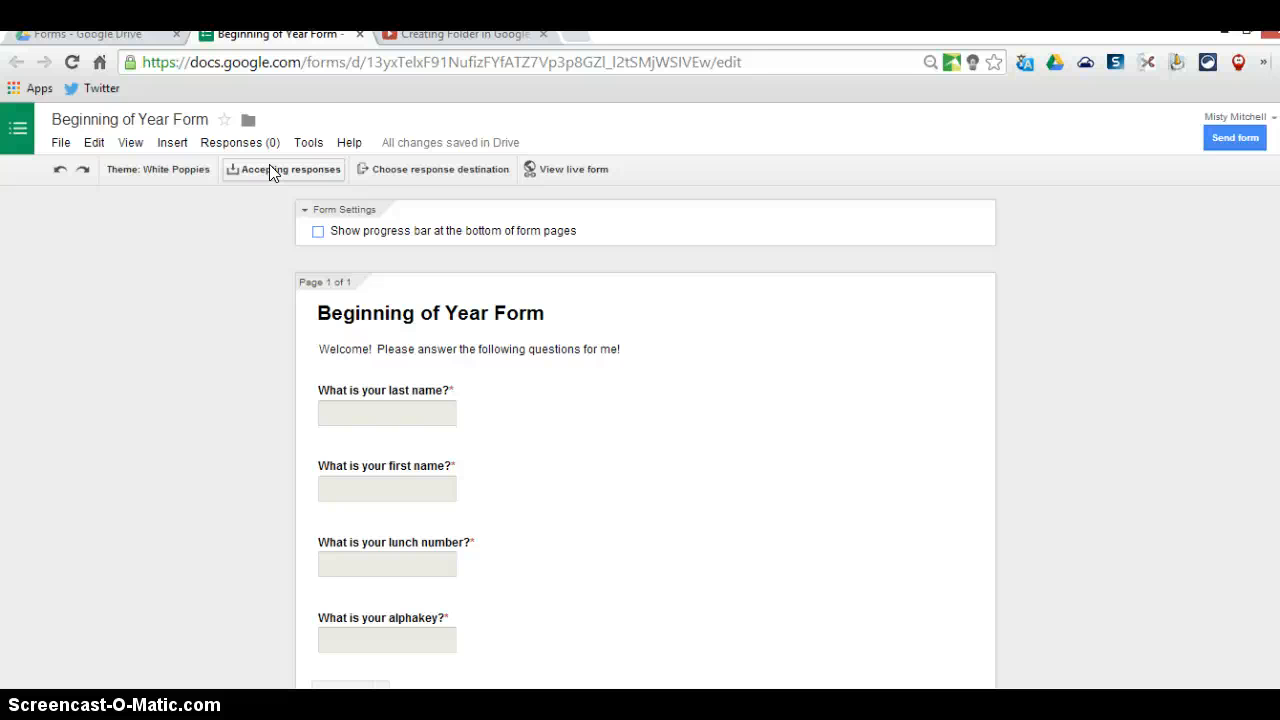
click(286, 677)
mouse_move(339, 712)
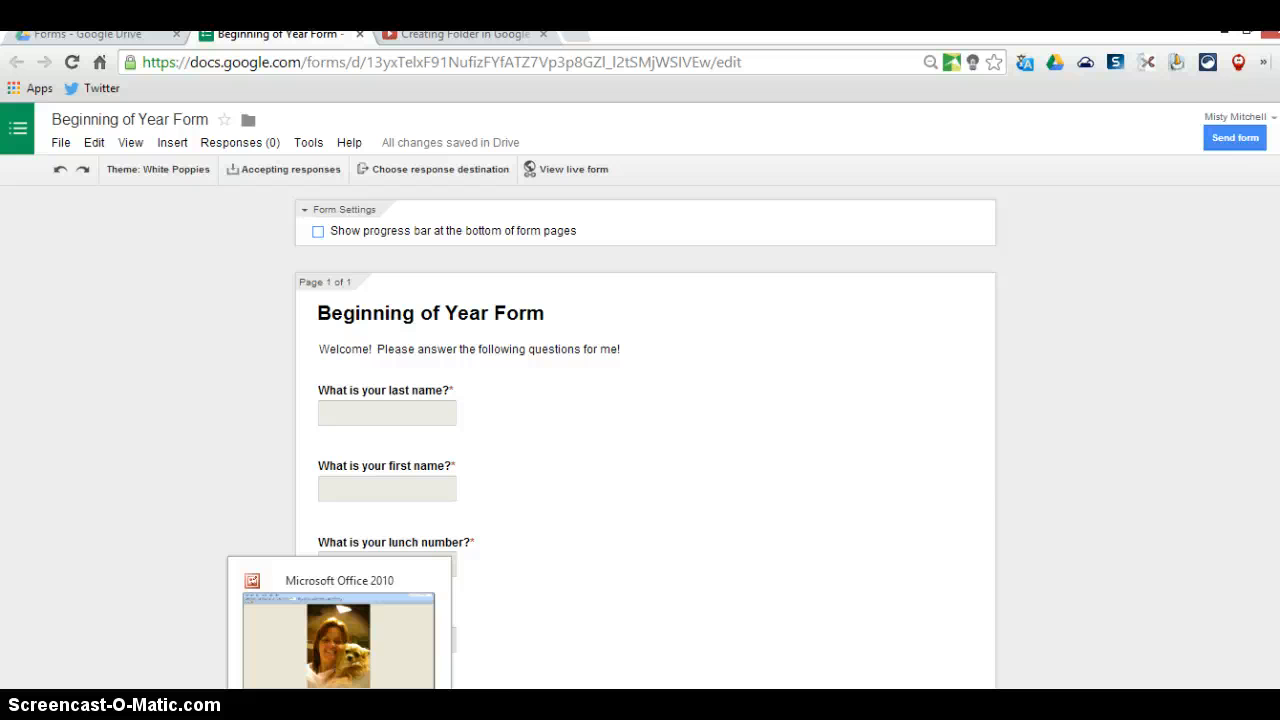
mouse_move(398, 712)
click(80, 486)
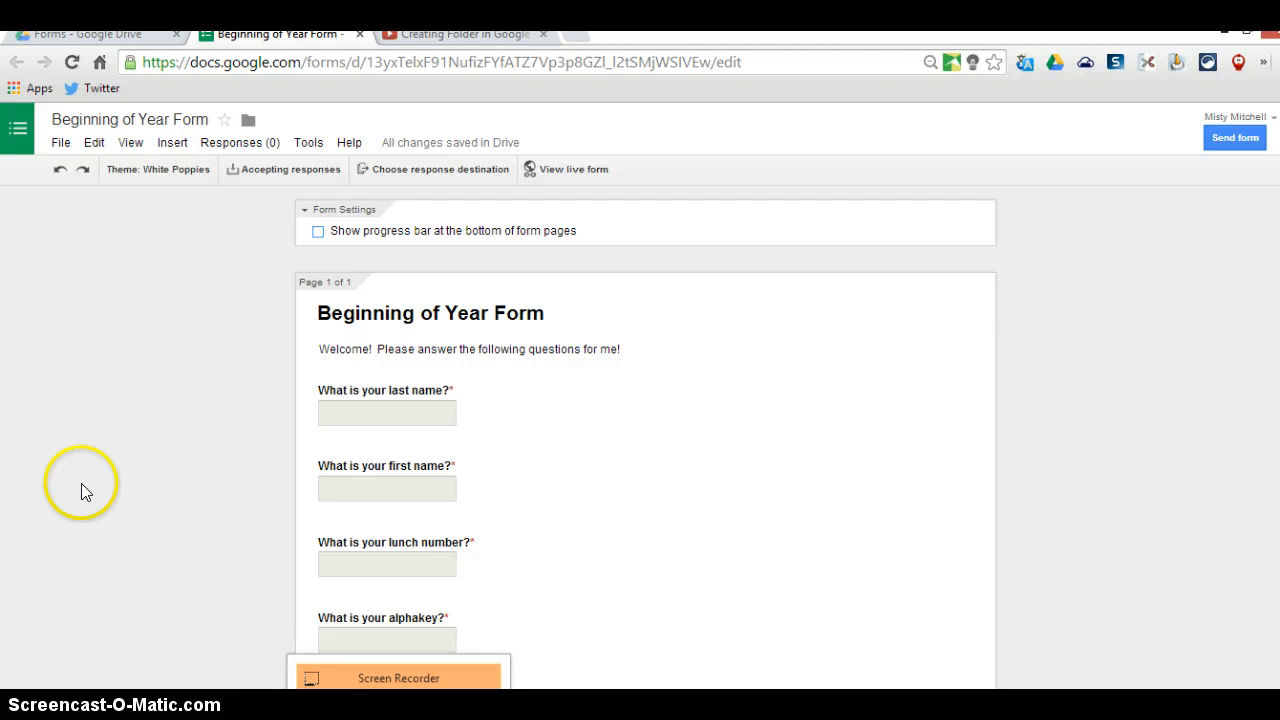